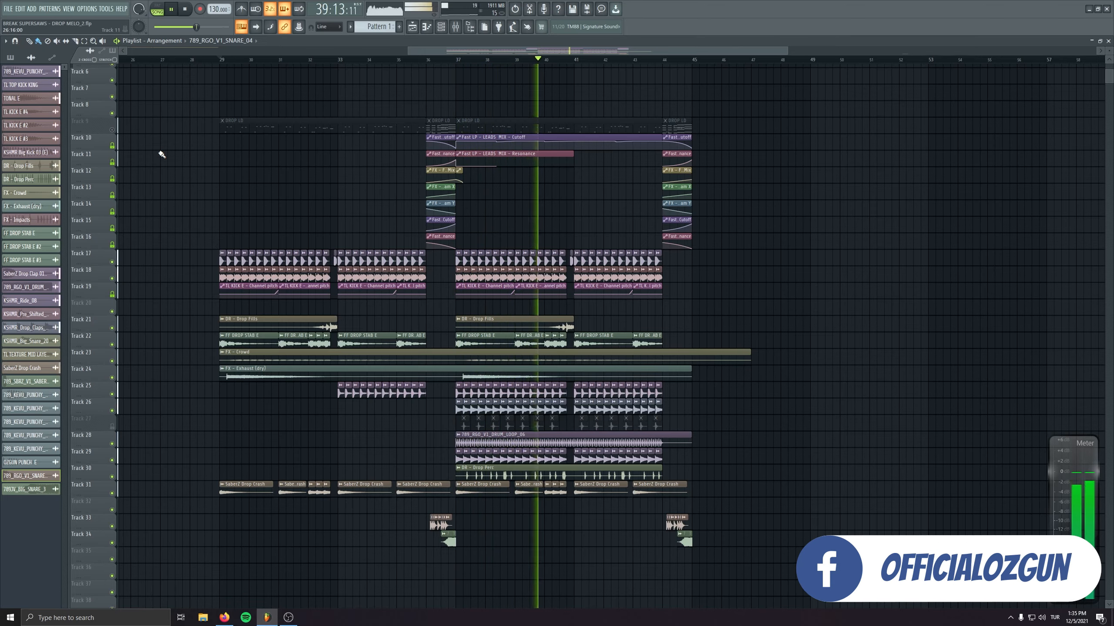
Stop playback, solo the DROP LD track in the playlist and play it back
key("space")
left_click(244, 123)
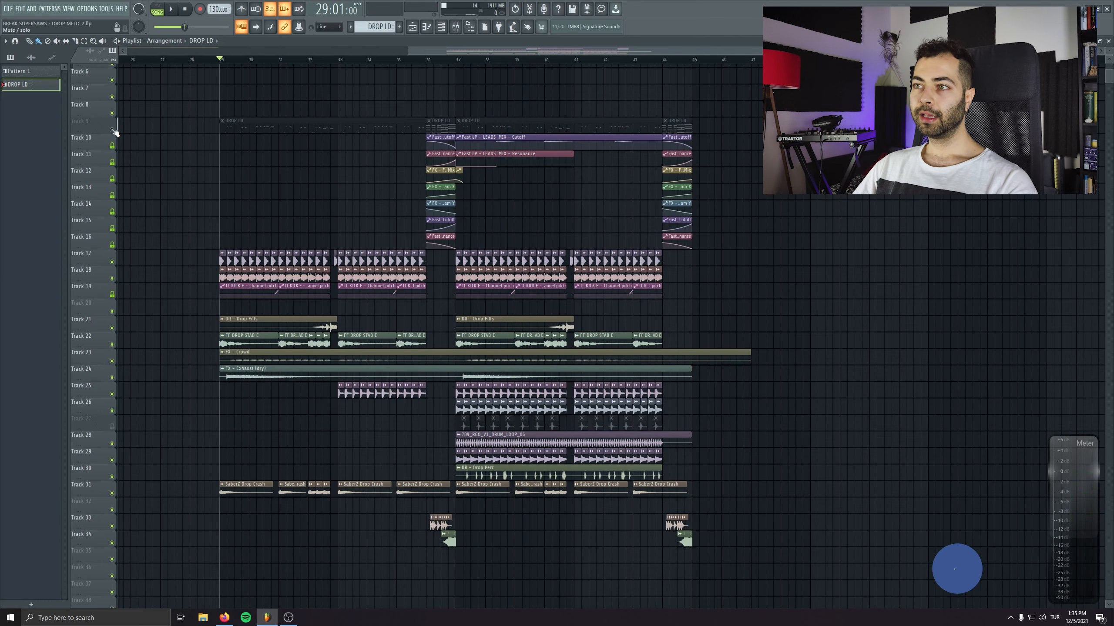
scroll(244, 123, "up", 3)
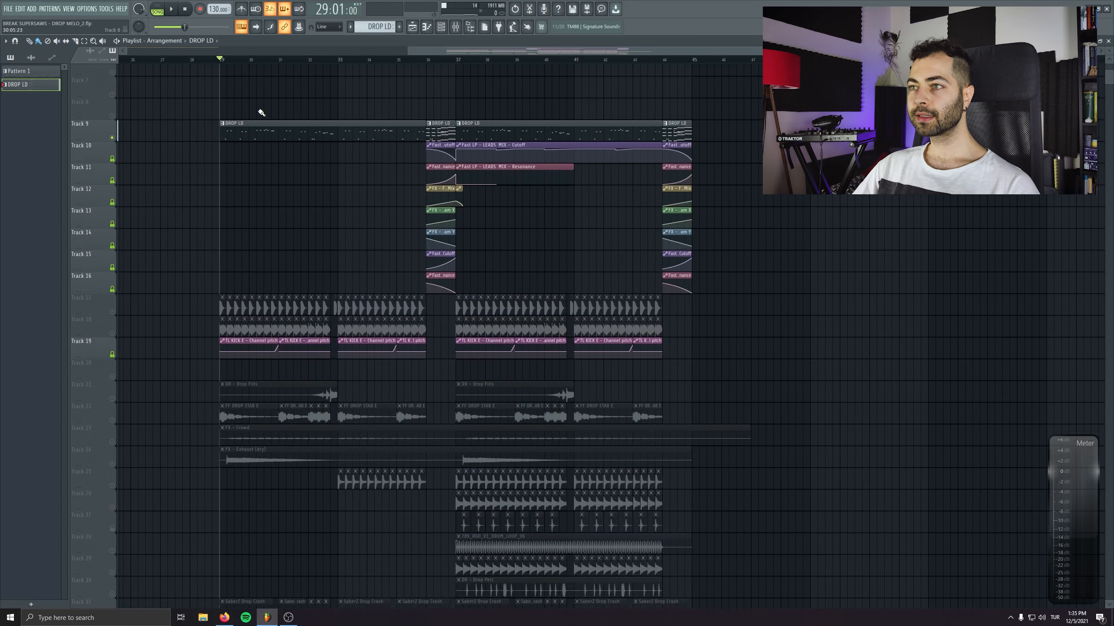
key("space")
Open the mixer and inspect the LD 1, LD 2, CH GRP and PL channels while the drop plays
key("F9")
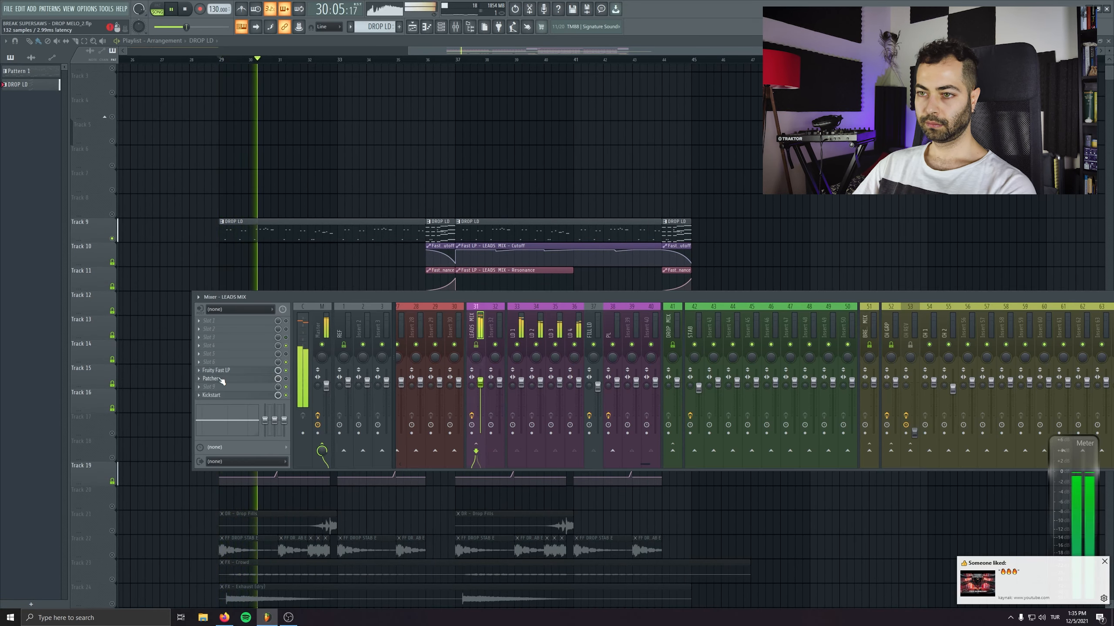
left_click(495, 324)
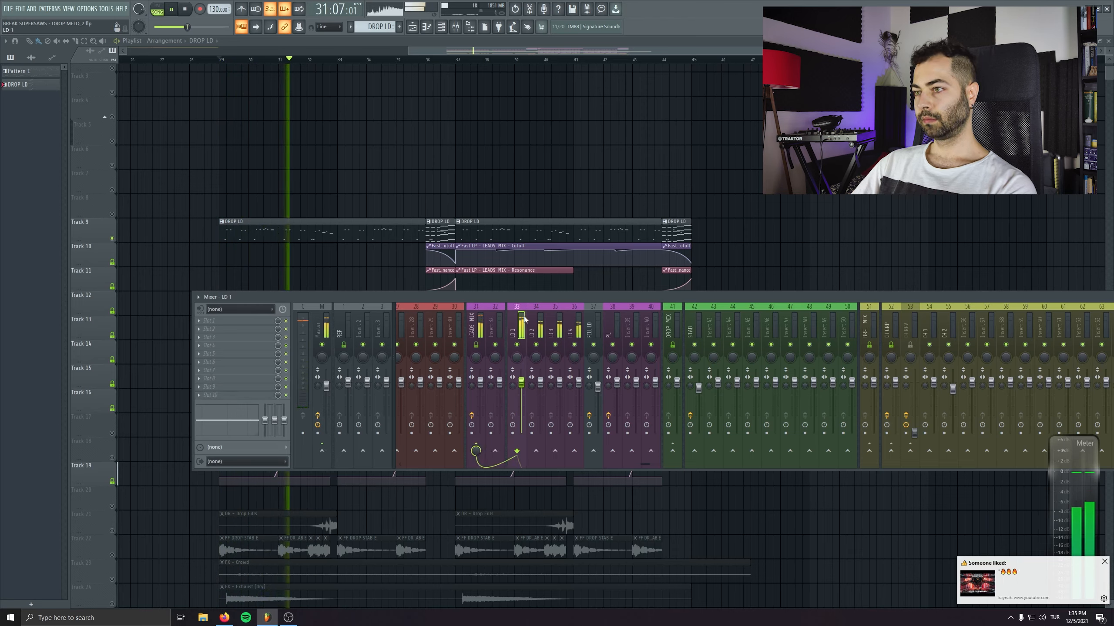
left_click(517, 325)
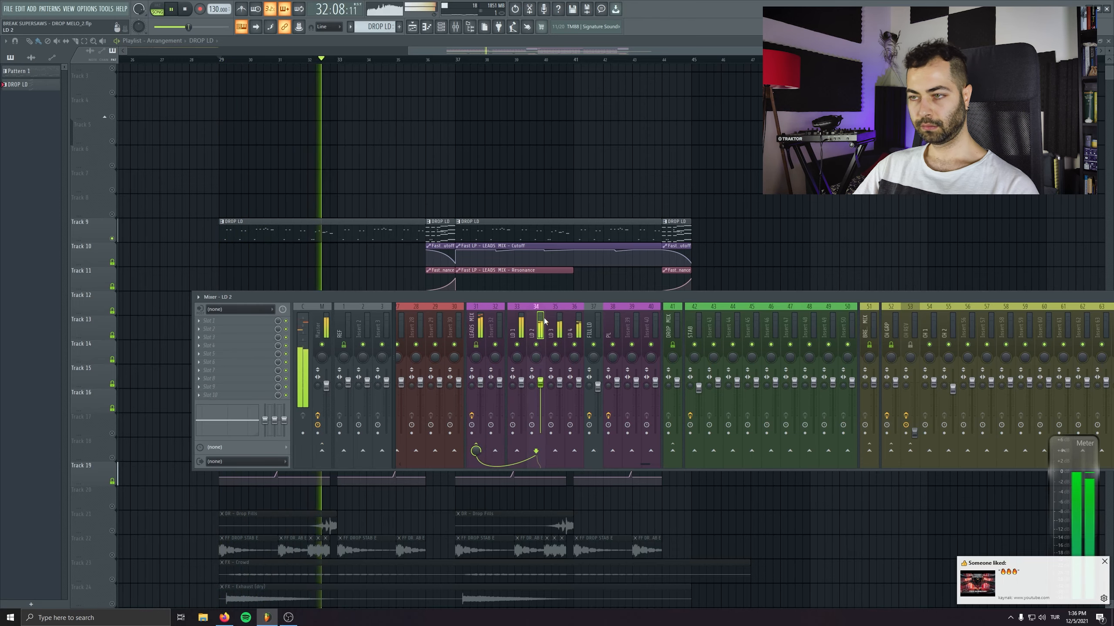
left_click(544, 322)
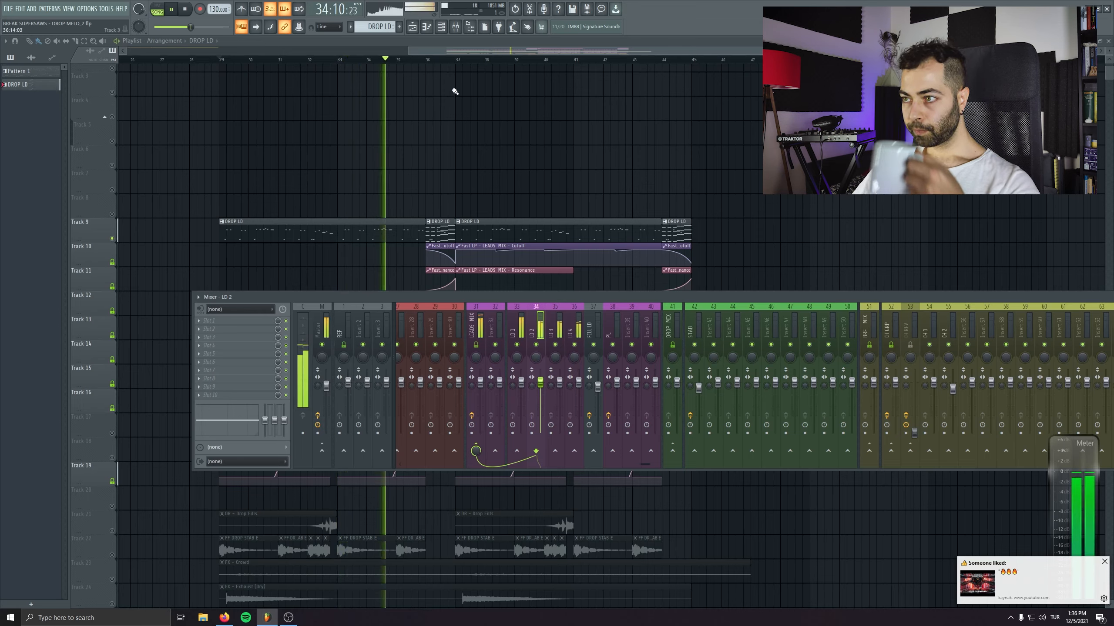
left_click(593, 326)
left_click(894, 389)
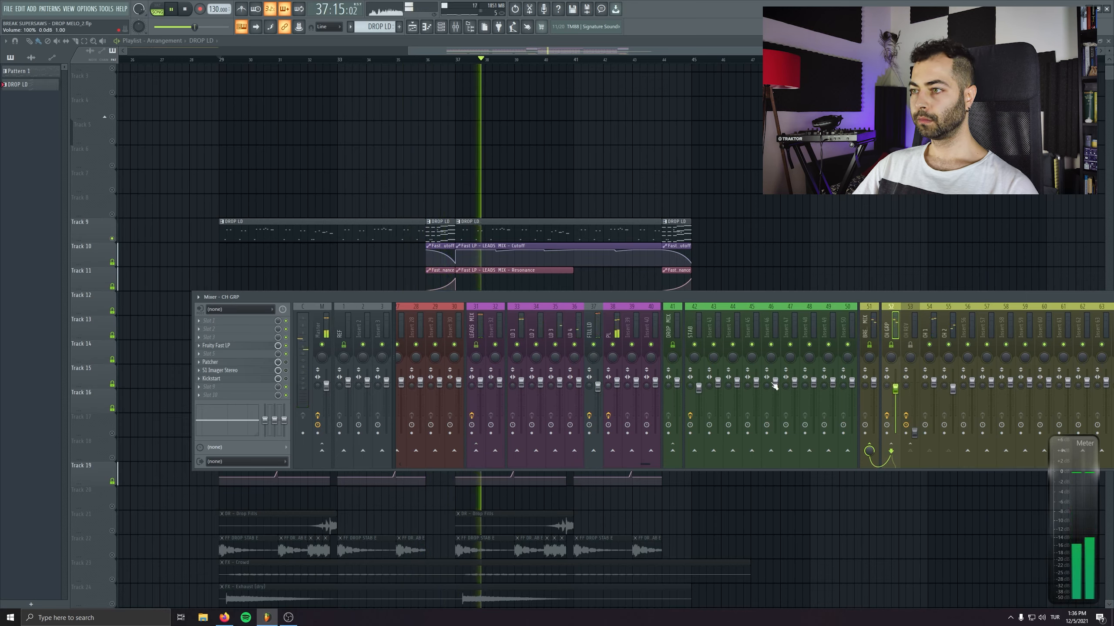
left_click(618, 382)
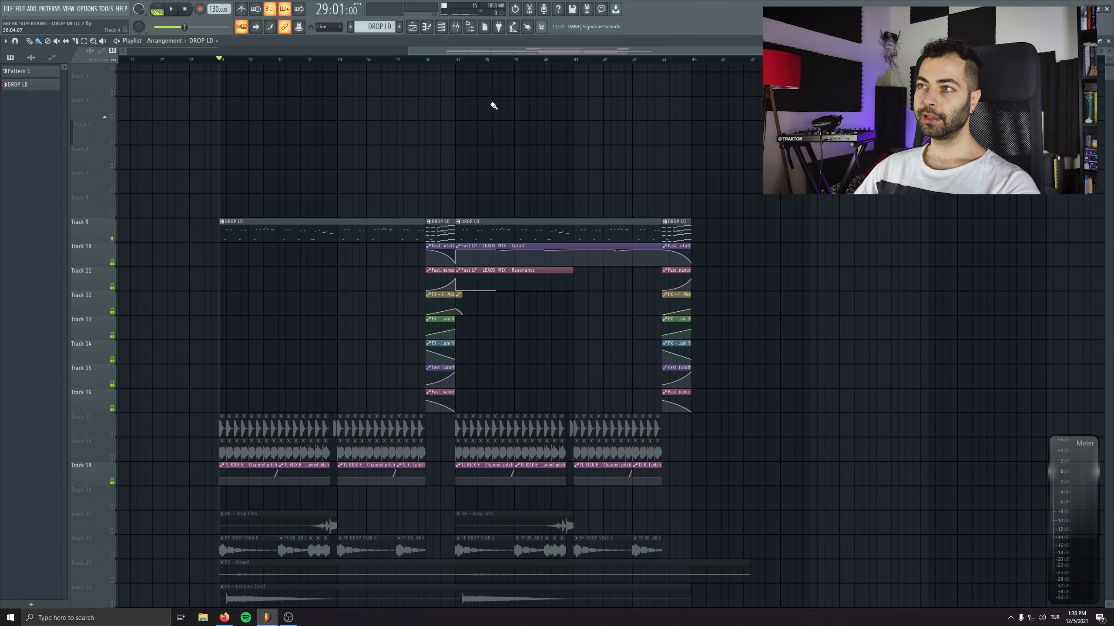
Reopen the mixer, solo the LD 1 channel and listen to it
left_click(455, 27)
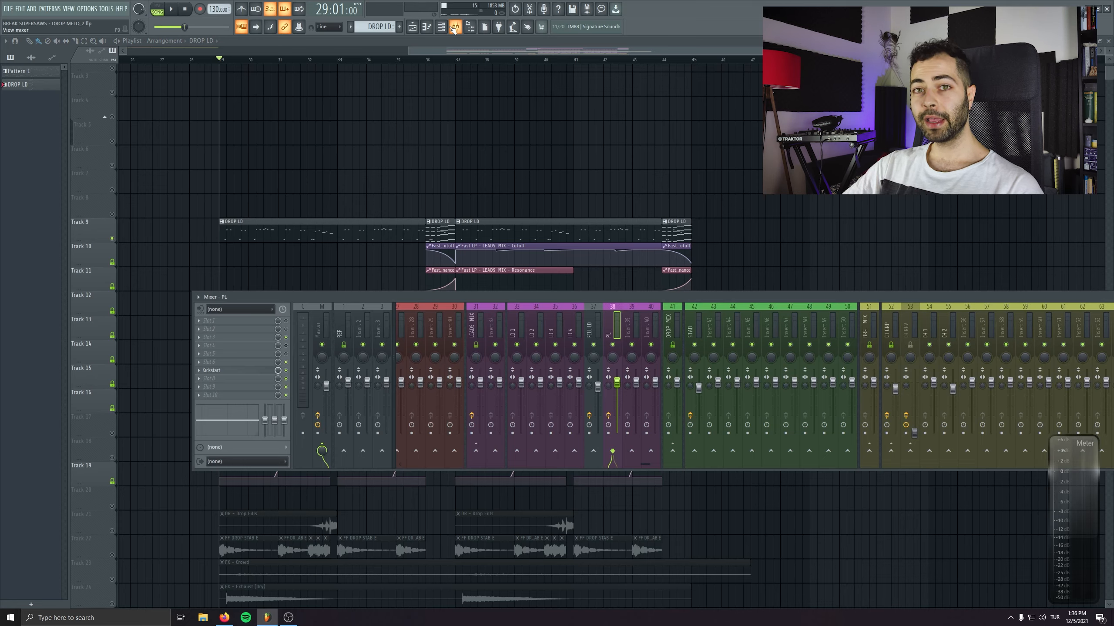
left_click(517, 318)
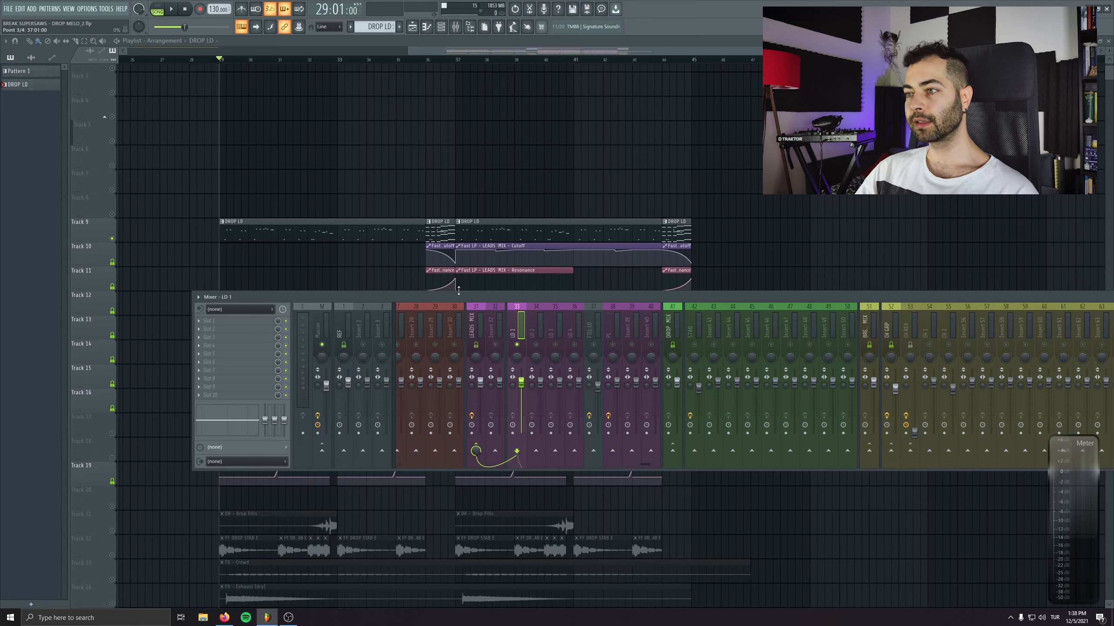
key("alt+s")
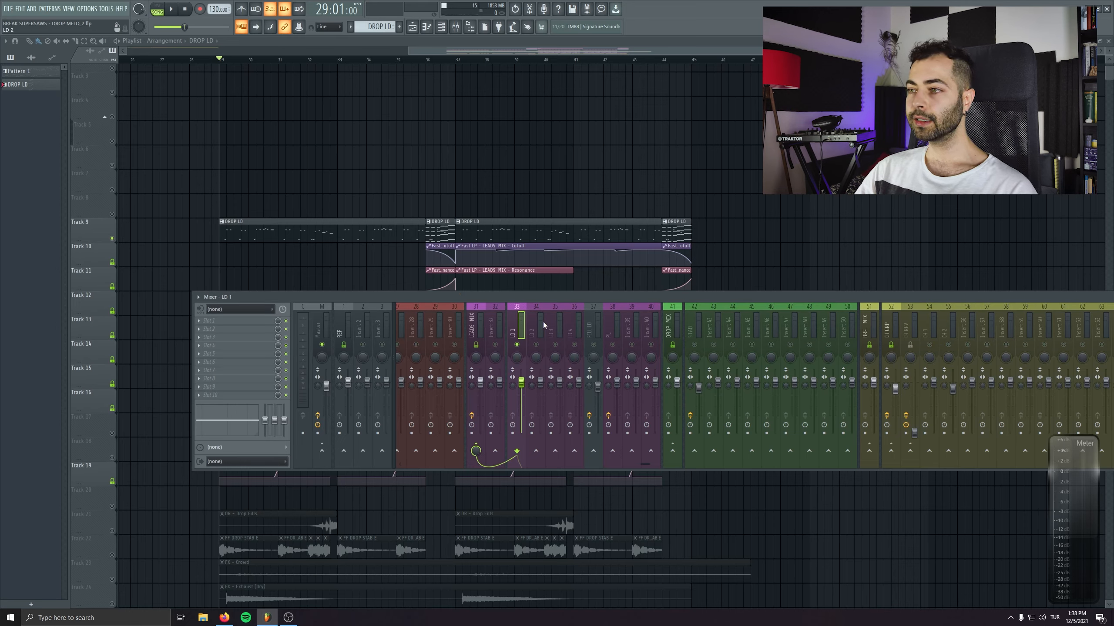
key("space")
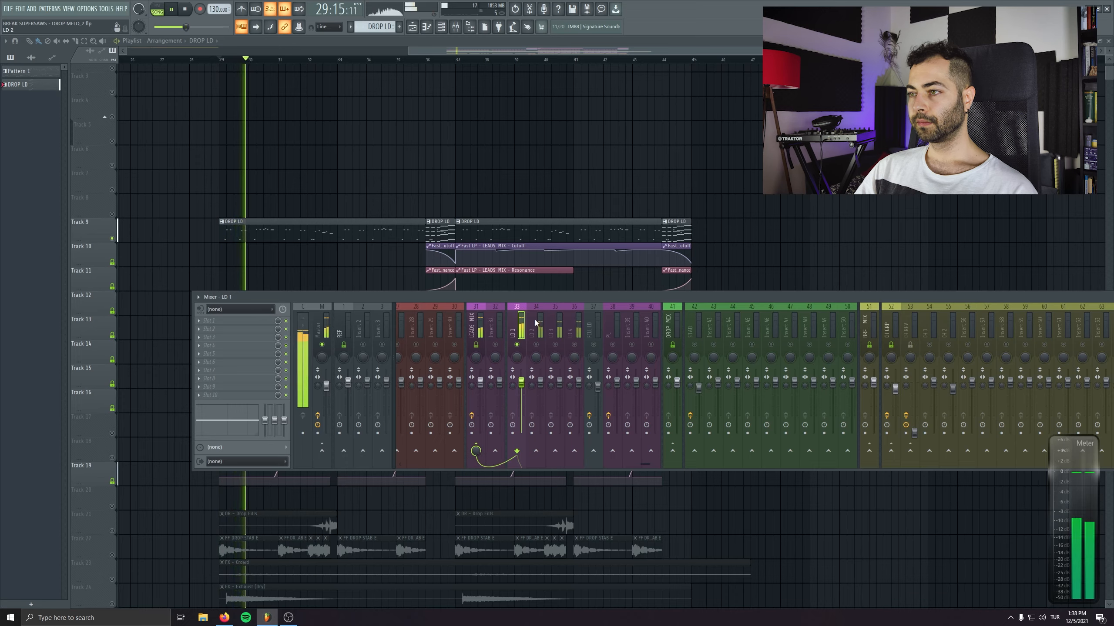
Audition the LD 2, LD 3 and LD 4 channels by soloing each in turn, and stop playback
left_click(539, 317)
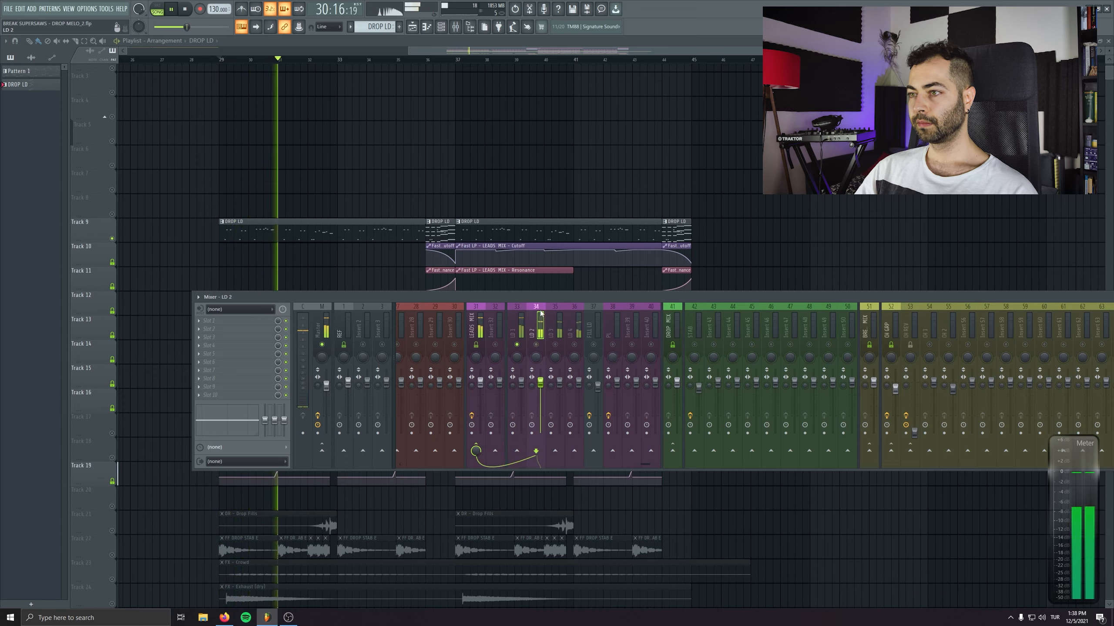
key("alt+s")
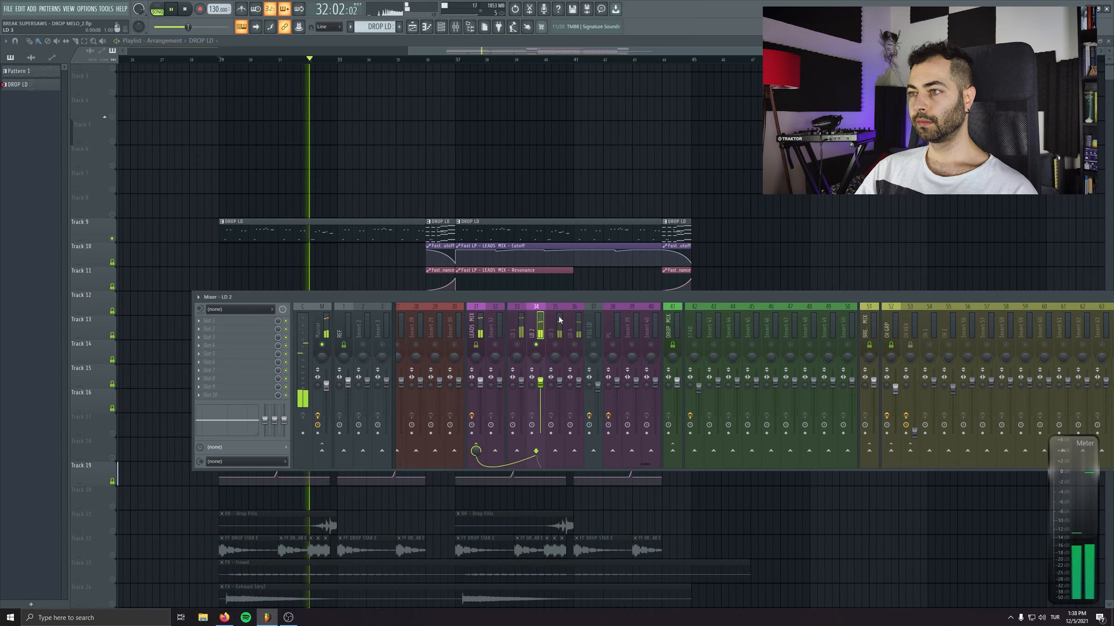
left_click(560, 320)
key("alt+s")
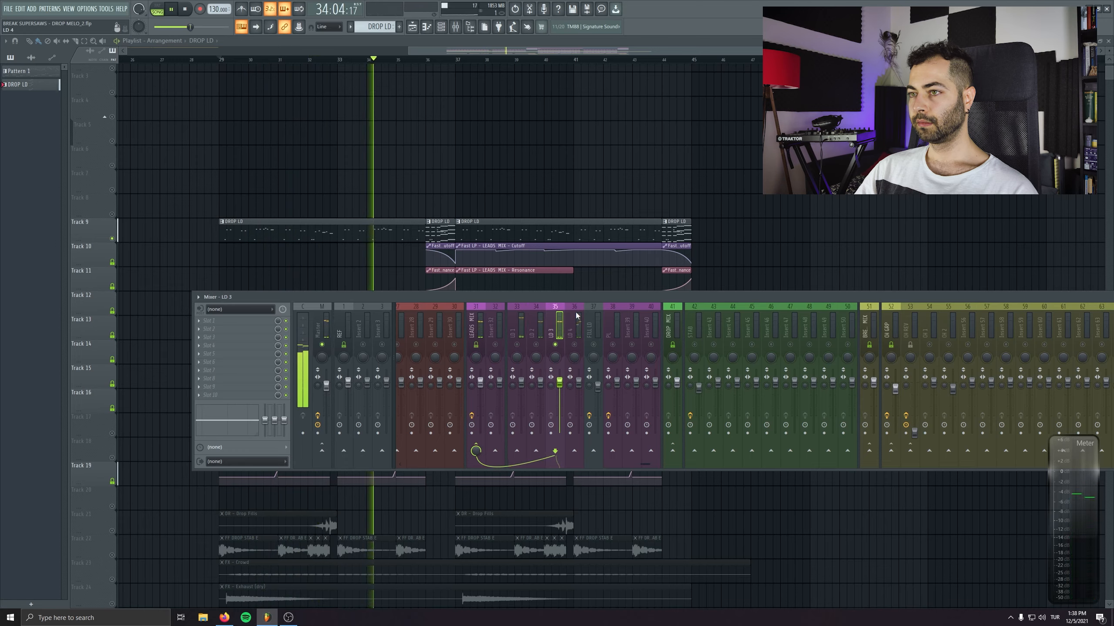
left_click(577, 315)
key("alt+s")
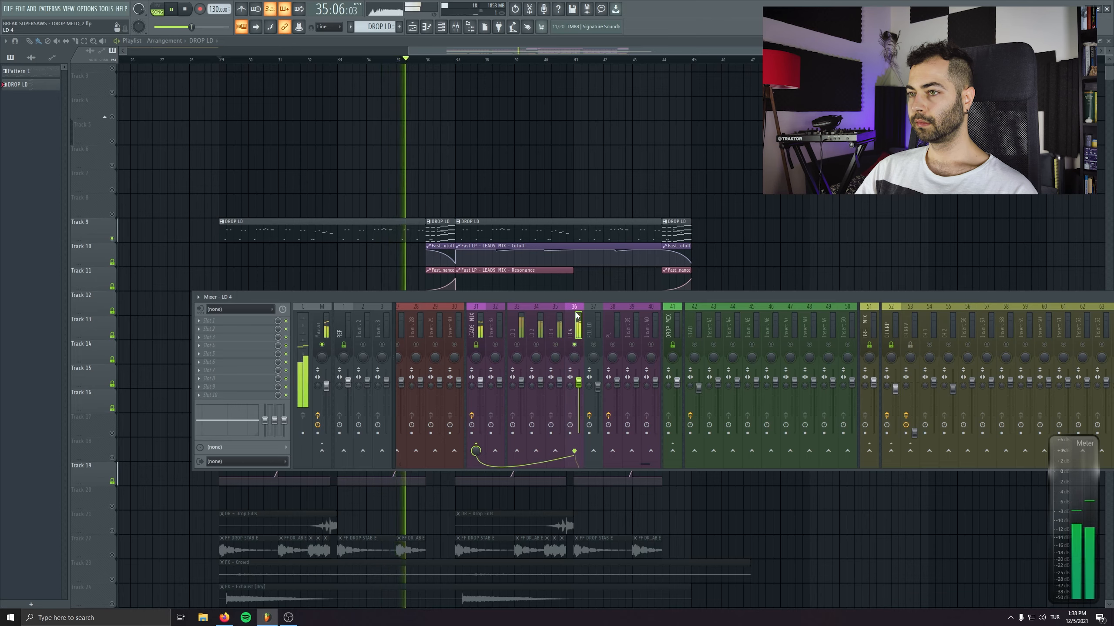
key("space")
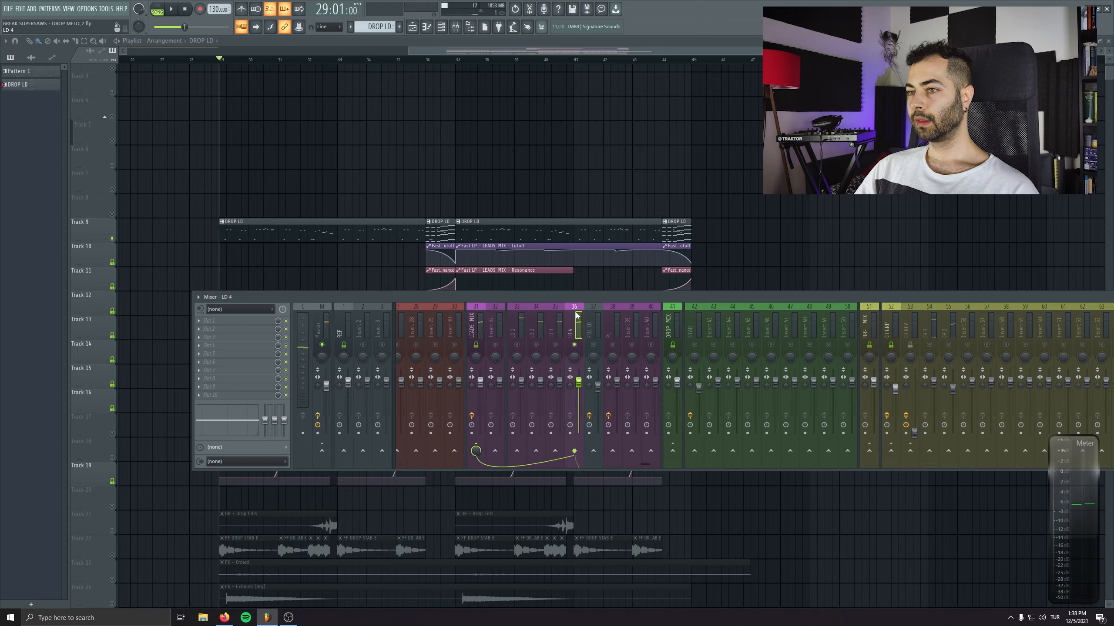
Solo LD 1 again and listen, and compare it with LD 2 and LD 3 soloed one after the other
left_click(517, 319)
key("alt+s")
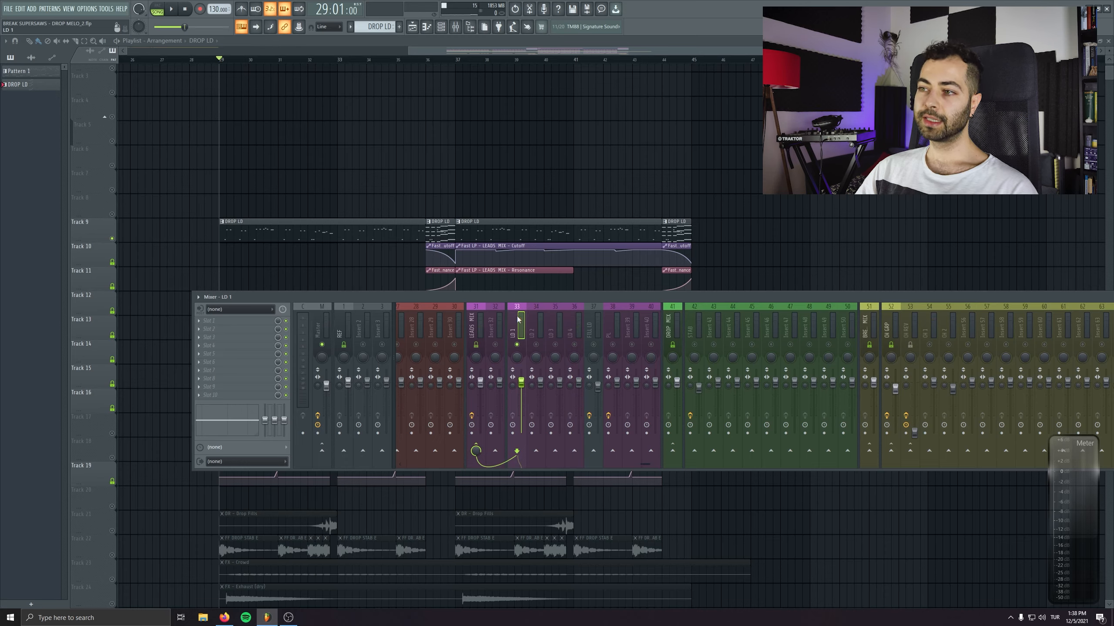
key("space")
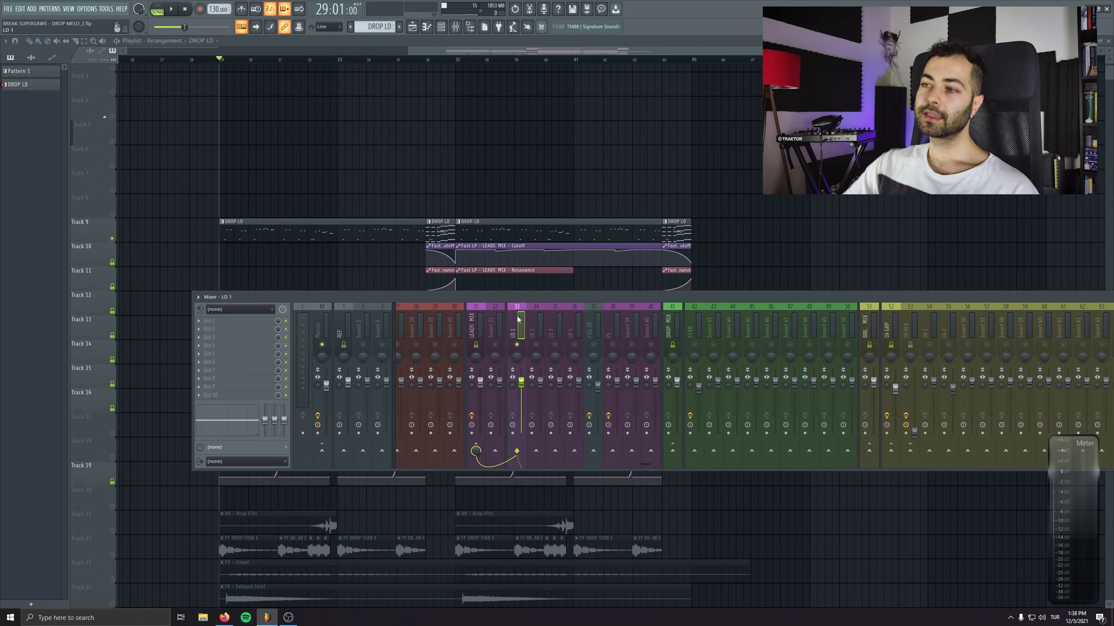
left_click(536, 325)
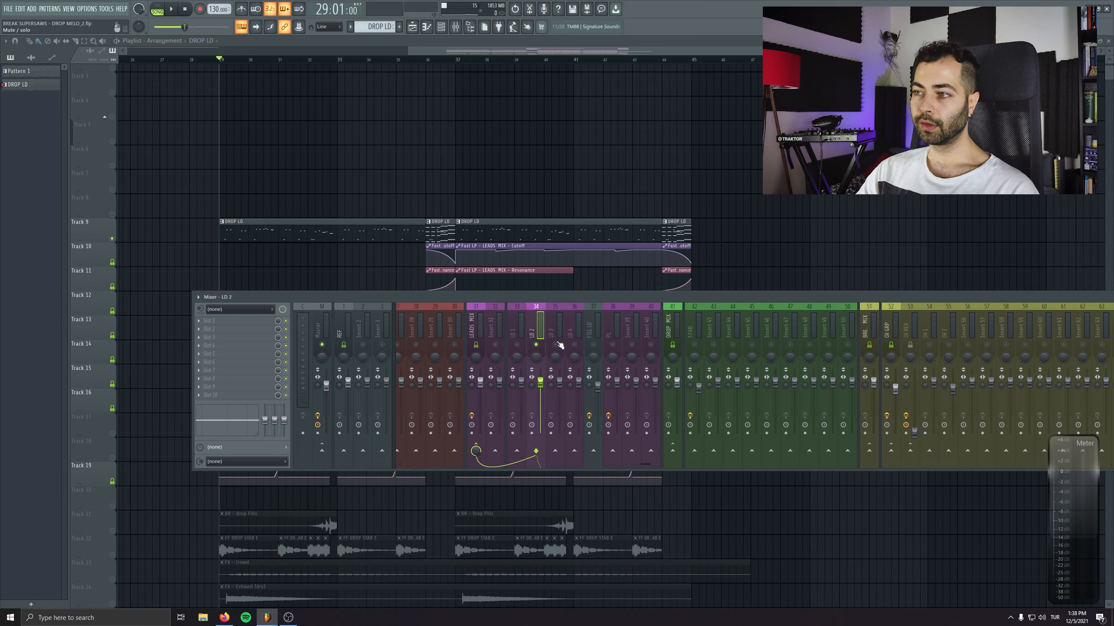
key("space")
left_click(559, 331)
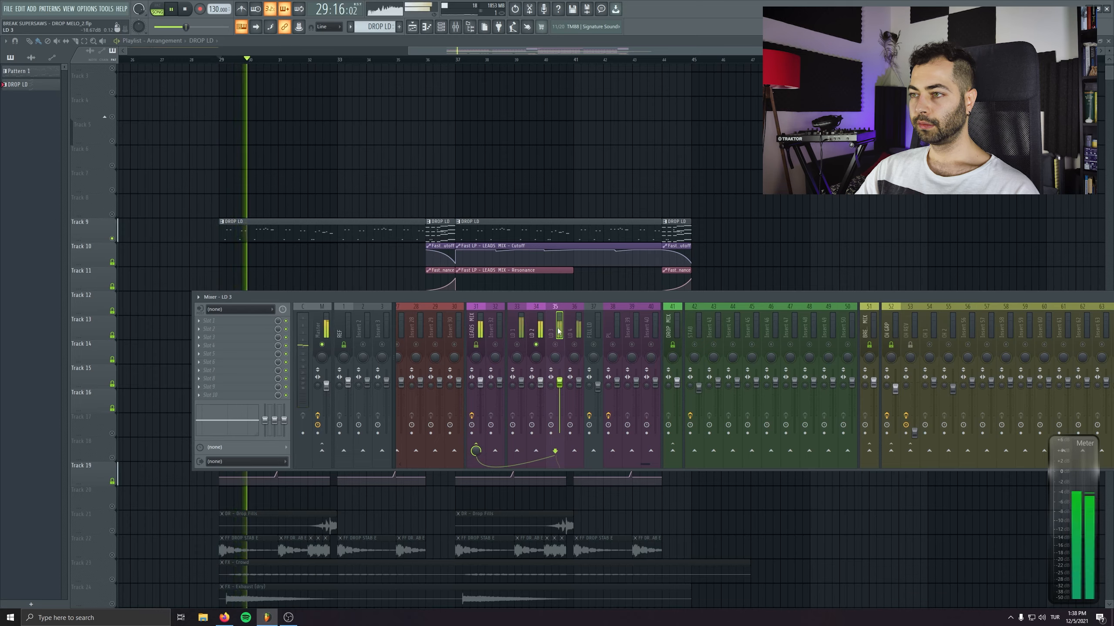
key("space")
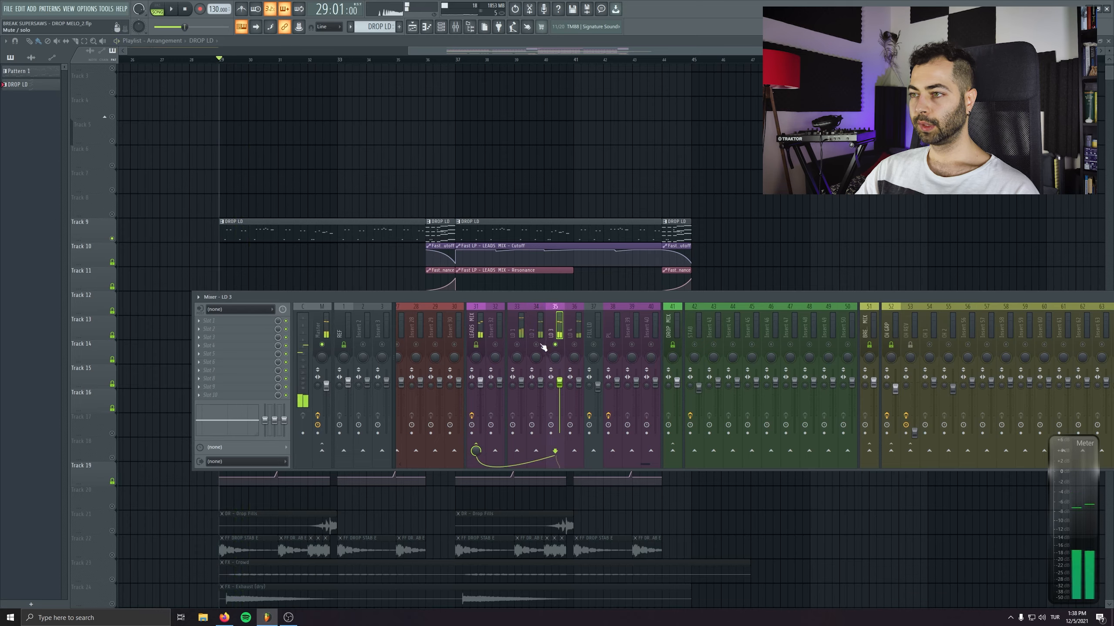
Unmute LD 1 and LD 2 alongside LD 3, lower LD 2 and LD 3 together to 89% volume (-2.6 dB), and play the blend
left_click(536, 344)
left_click(516, 344)
left_click(540, 329)
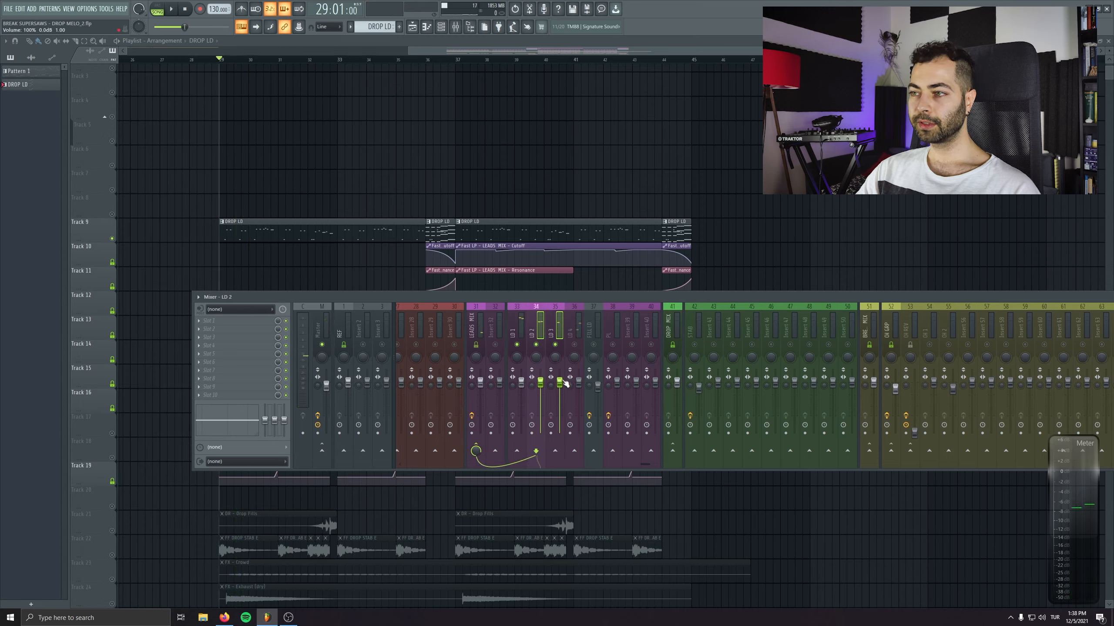
left_click_drag(565, 382, 565, 386)
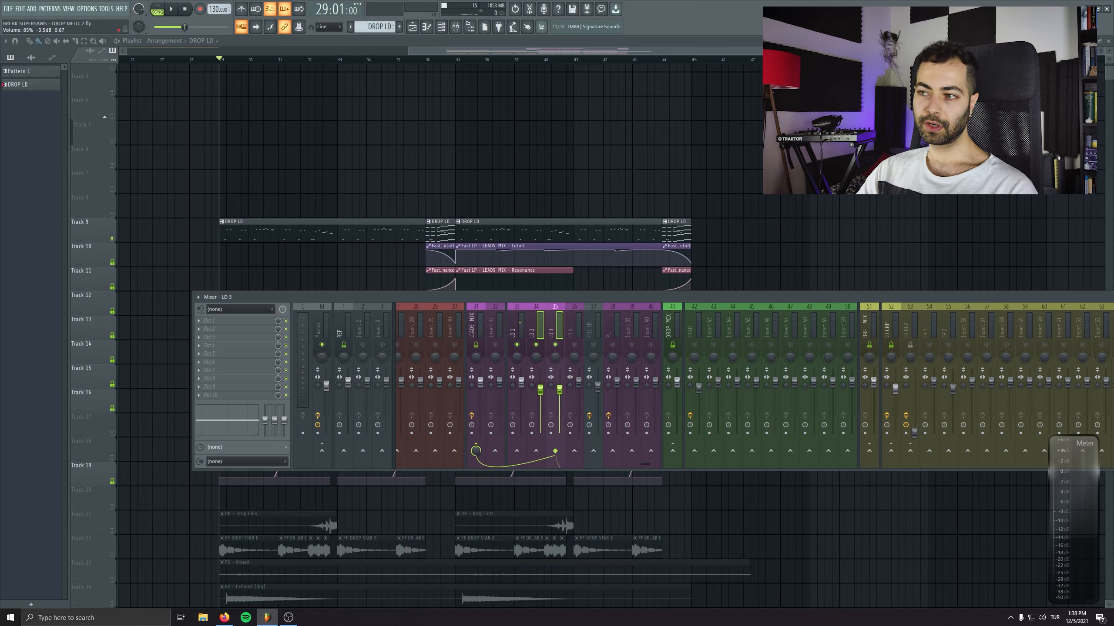
key("space")
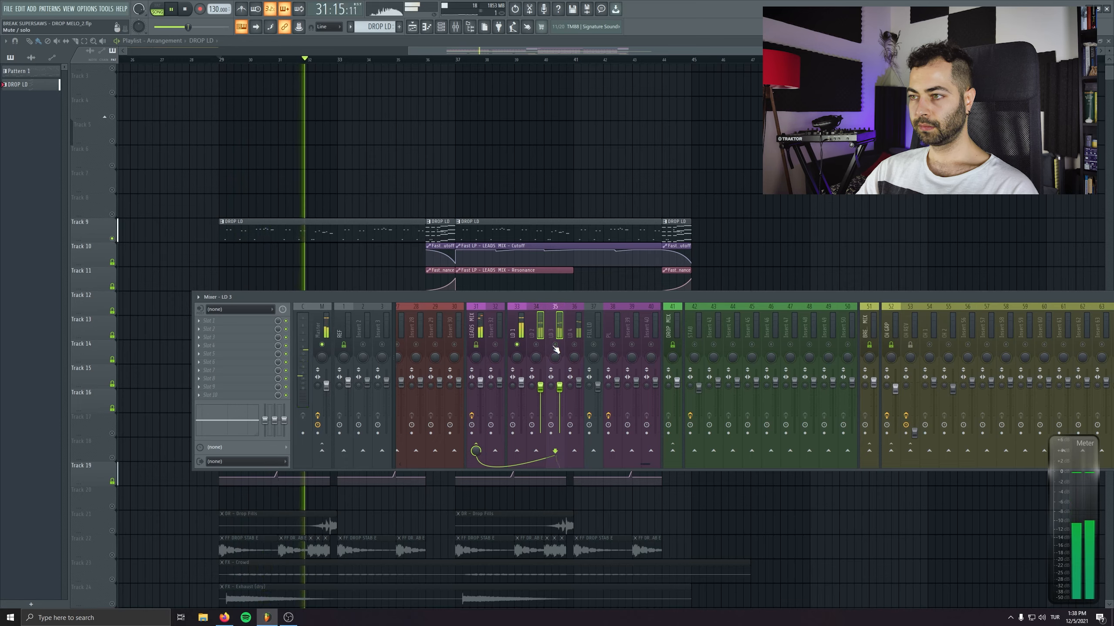
key("space")
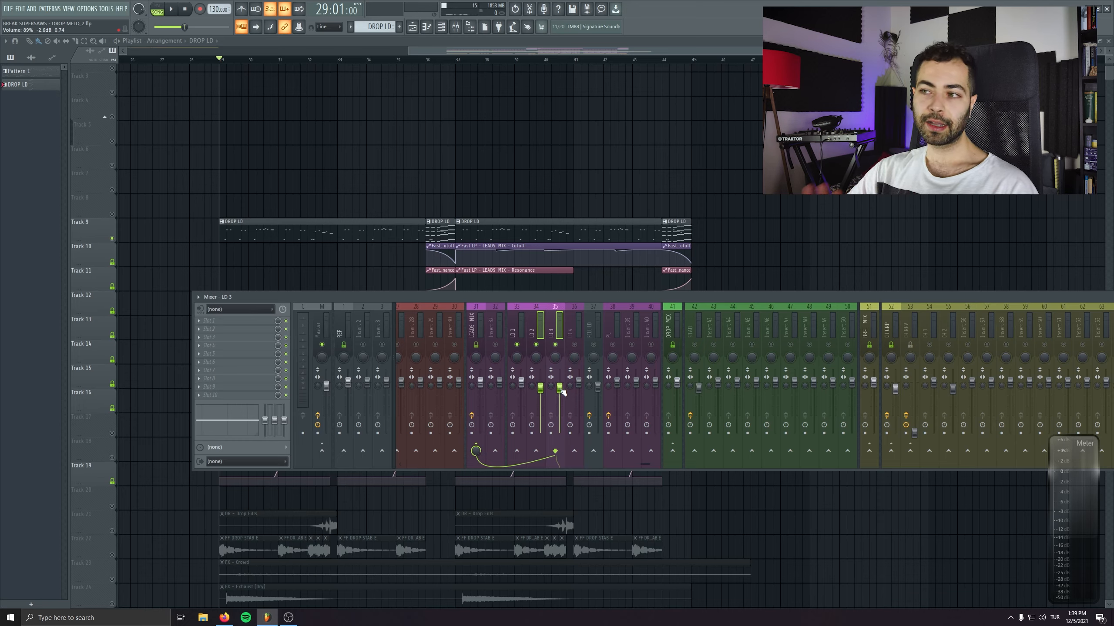
Solo the LD 4 channel and open SPAN Plus on the Master, arranging the analyzer and mixer so both are visible
left_click(578, 328)
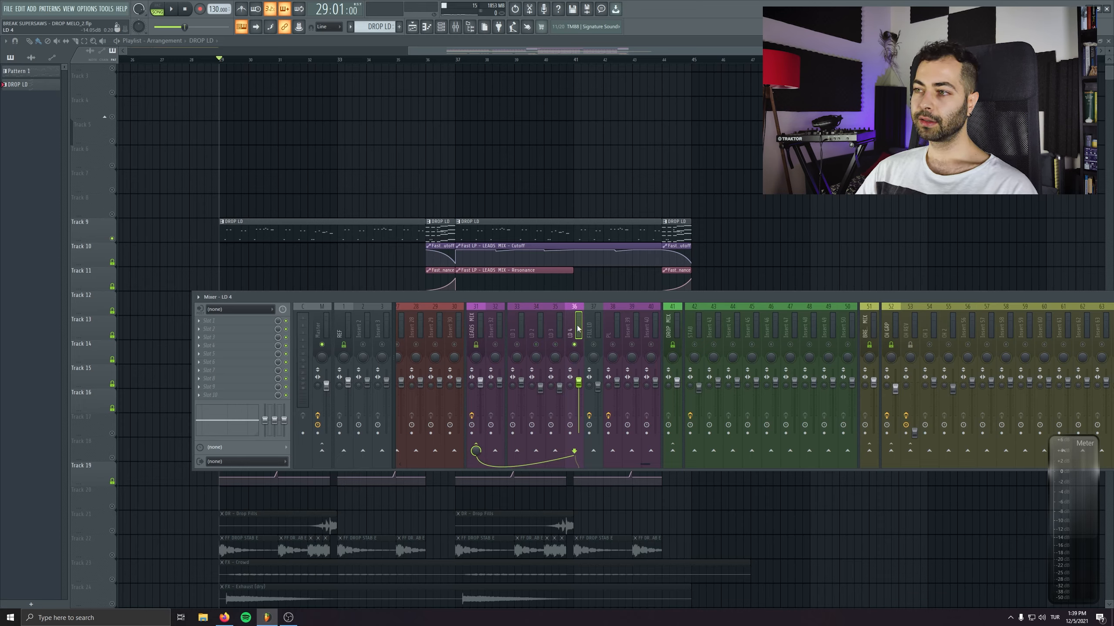
key("space")
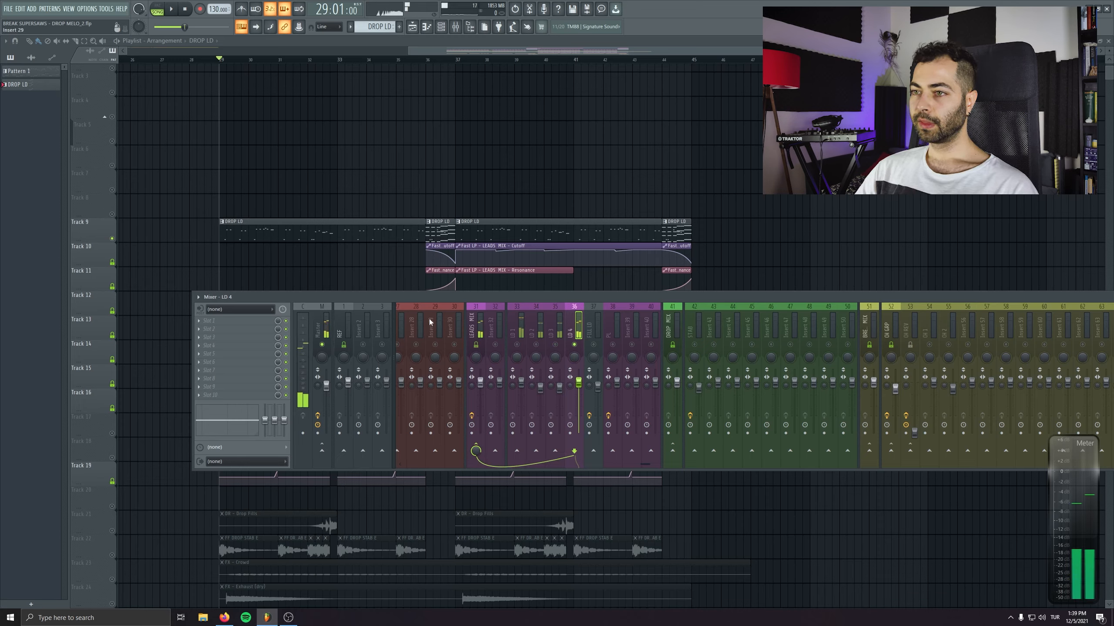
left_click(322, 331)
left_click(215, 395)
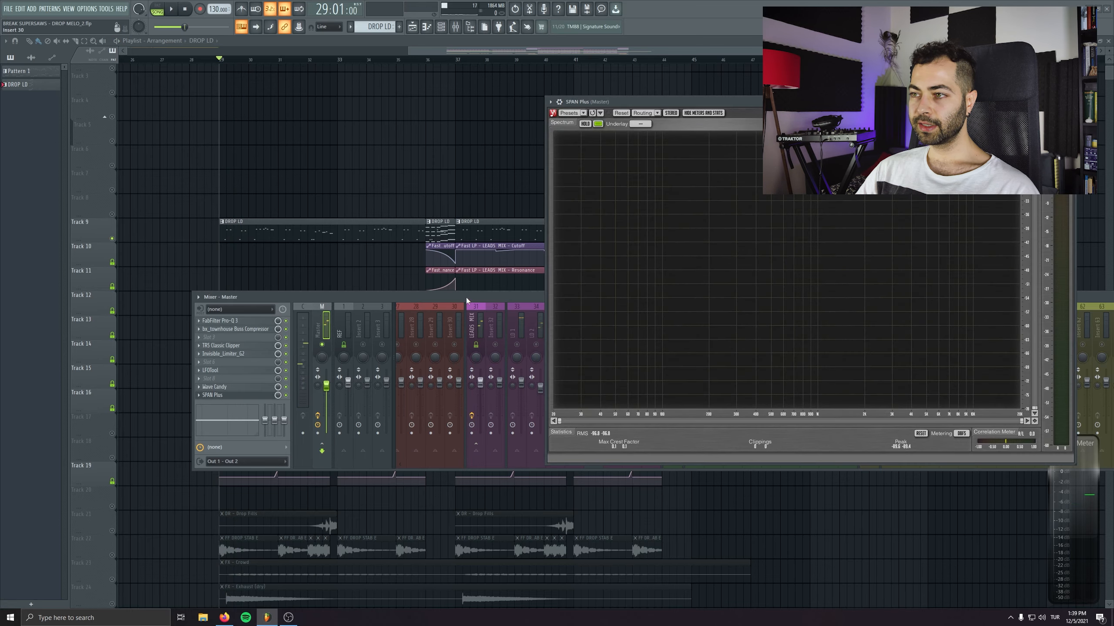
left_click_drag(467, 301, 444, 352)
left_click(455, 370)
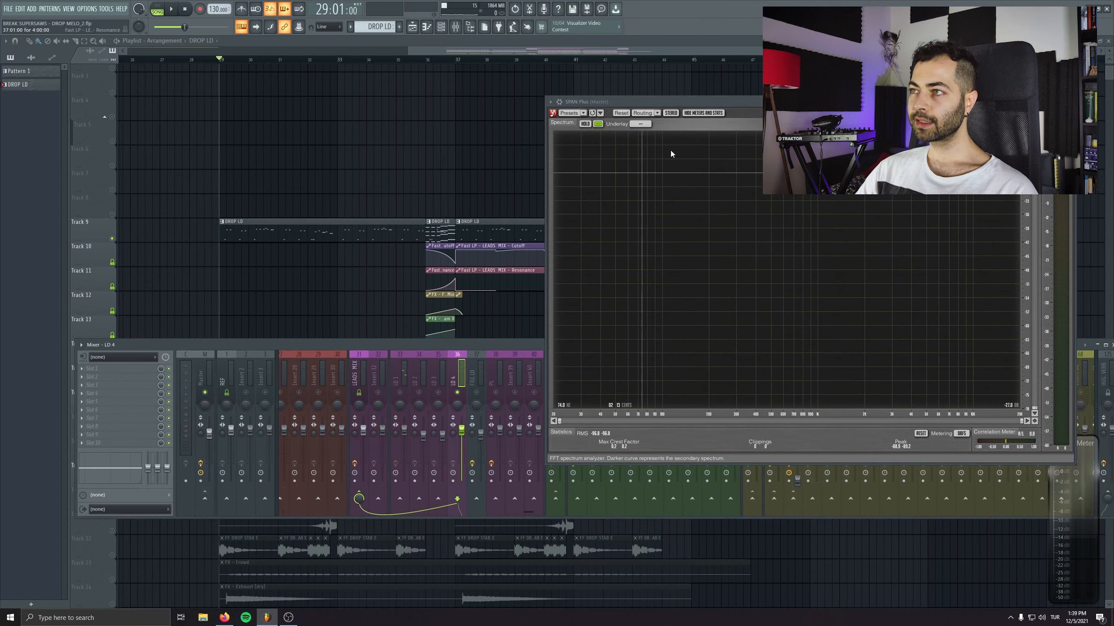
left_click_drag(678, 102, 701, 28)
Play LD 4 through the spectrum analyzer and set its stereo separation to 100% merged
key("space")
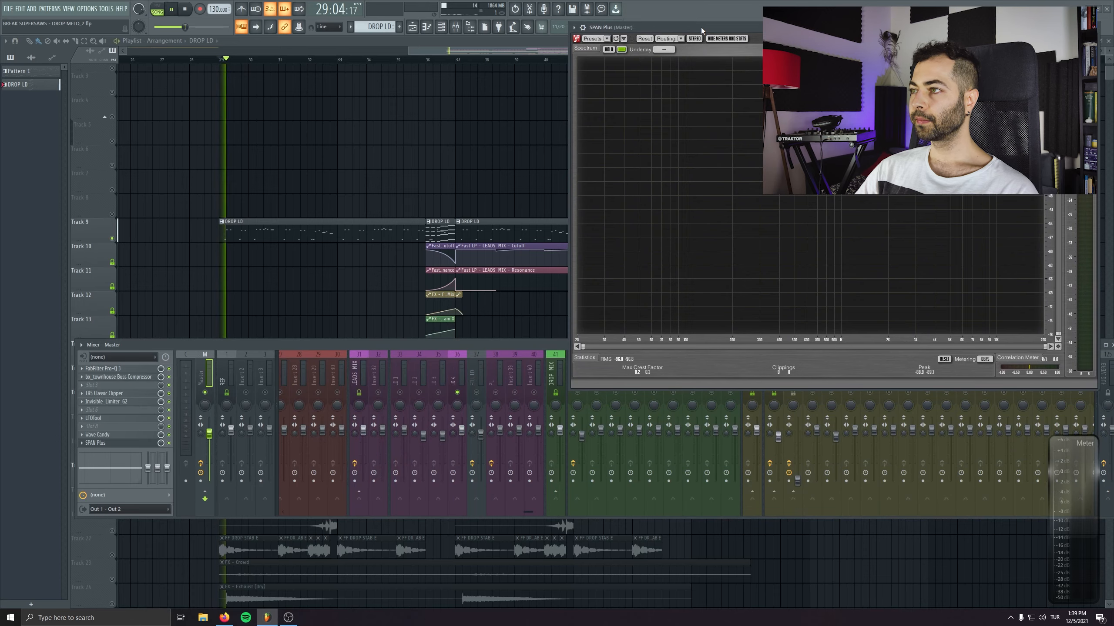
key("space")
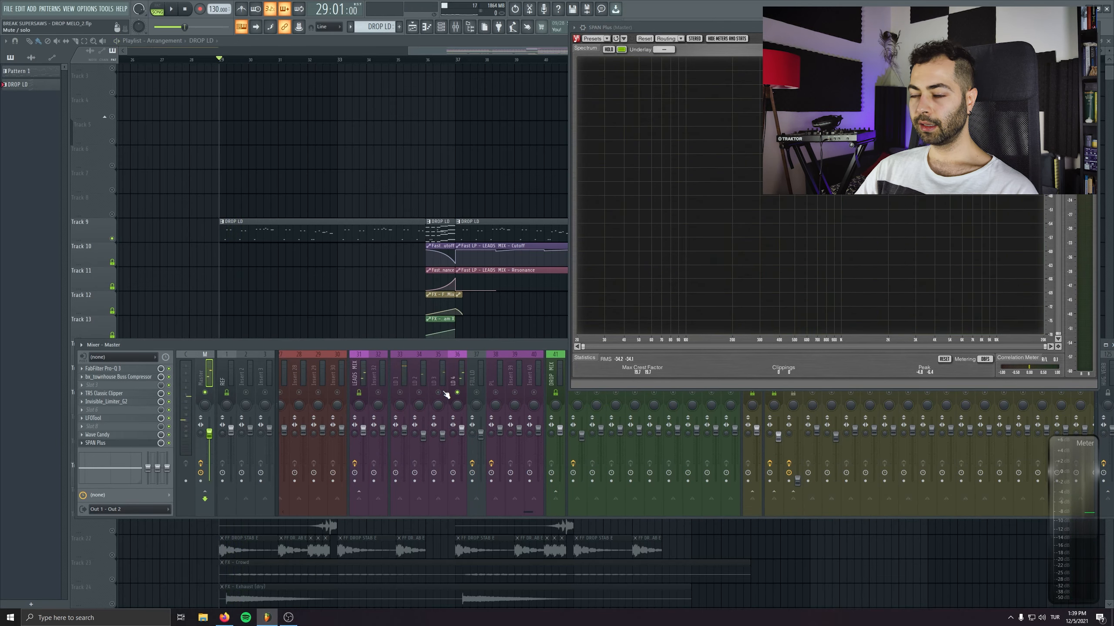
left_click(453, 379)
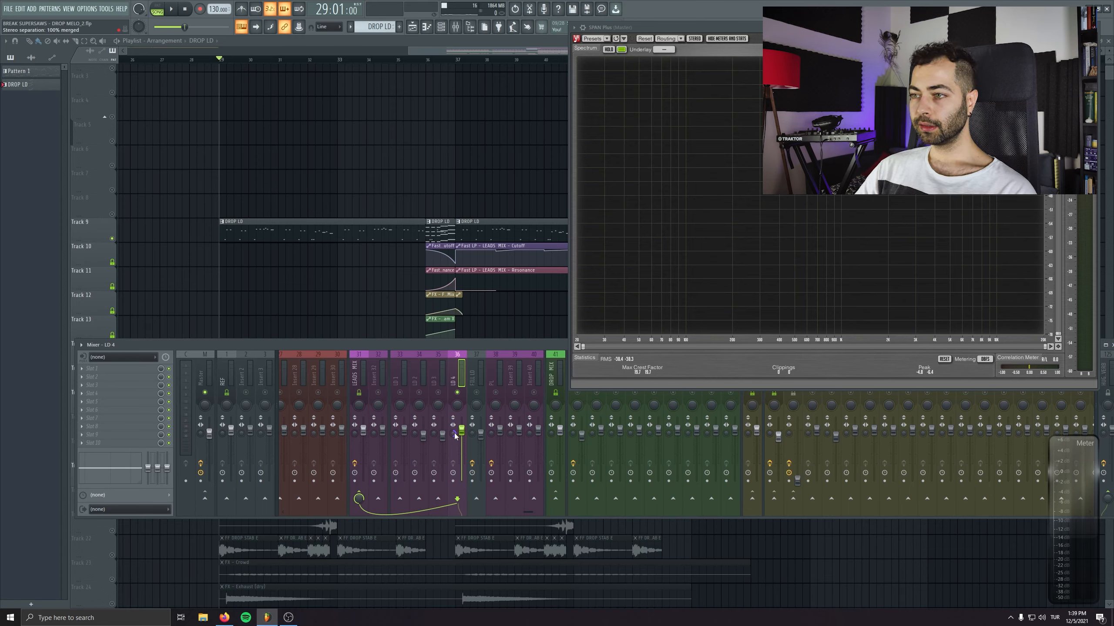
key("space")
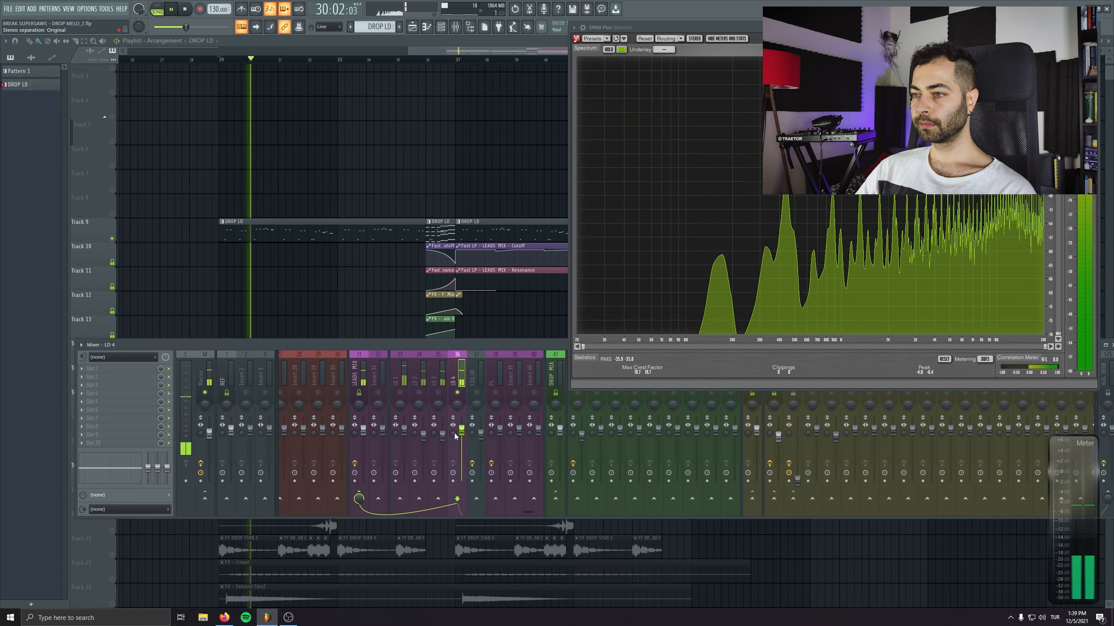
scroll(454, 434, "down", 5)
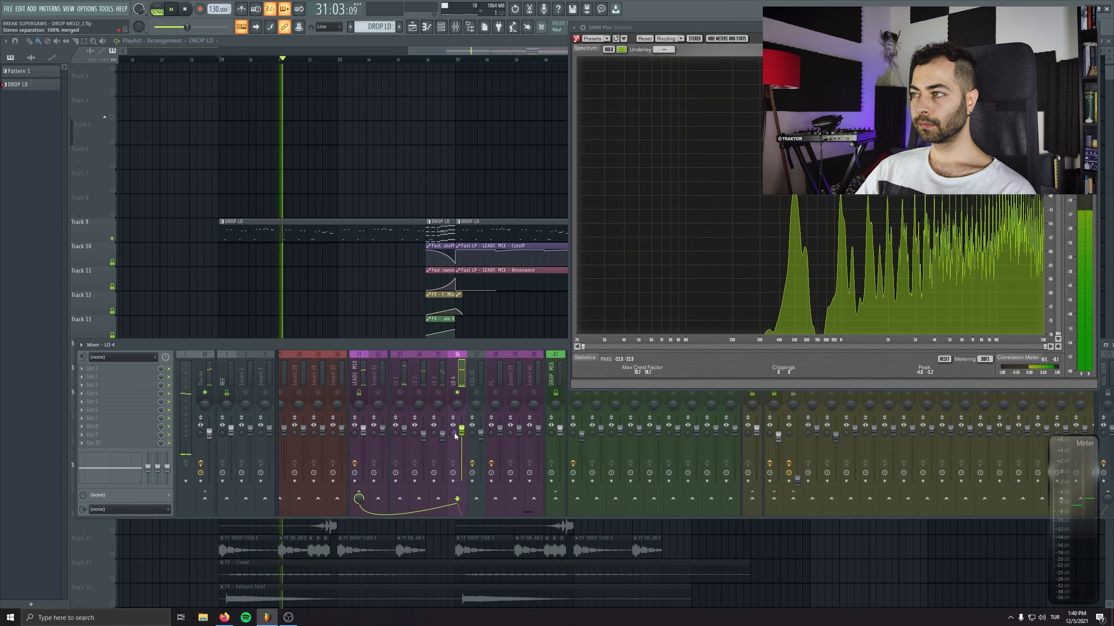
Unmute LD 1, LD 2 and LD 3 alongside LD 4, select the LEADS MIX channel and play the full four-layer blend
key("space")
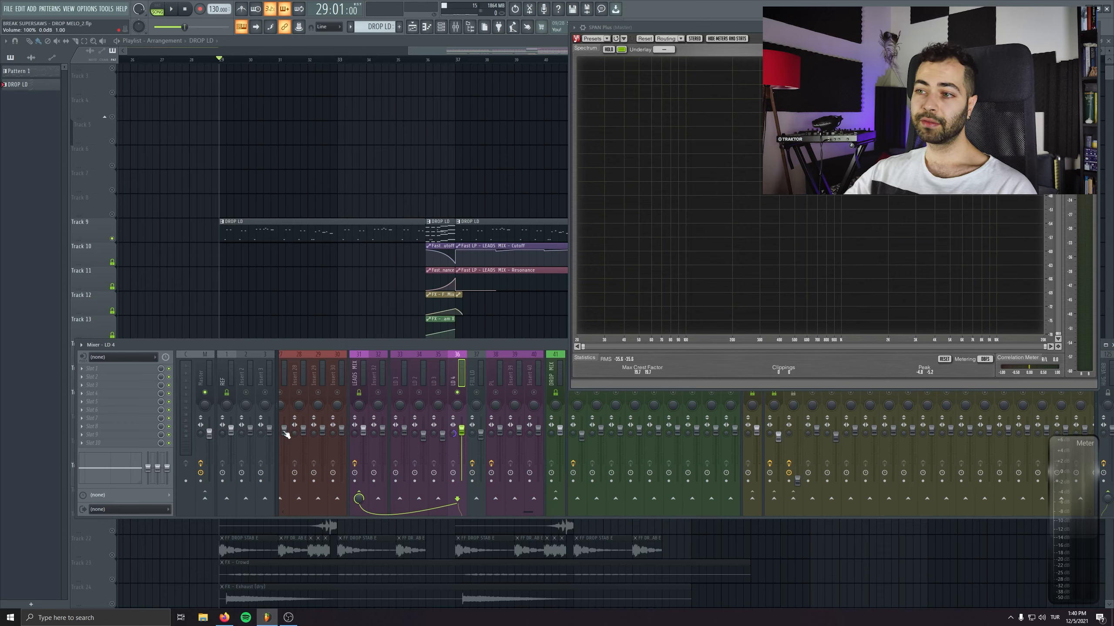
left_click(400, 392)
left_click(419, 392)
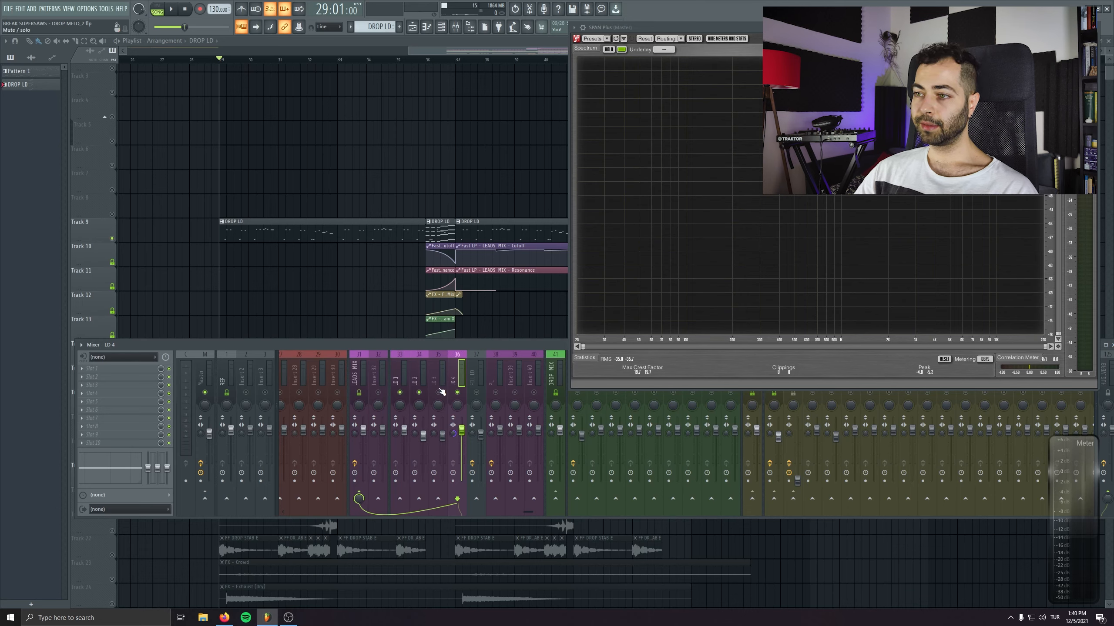
left_click(438, 392)
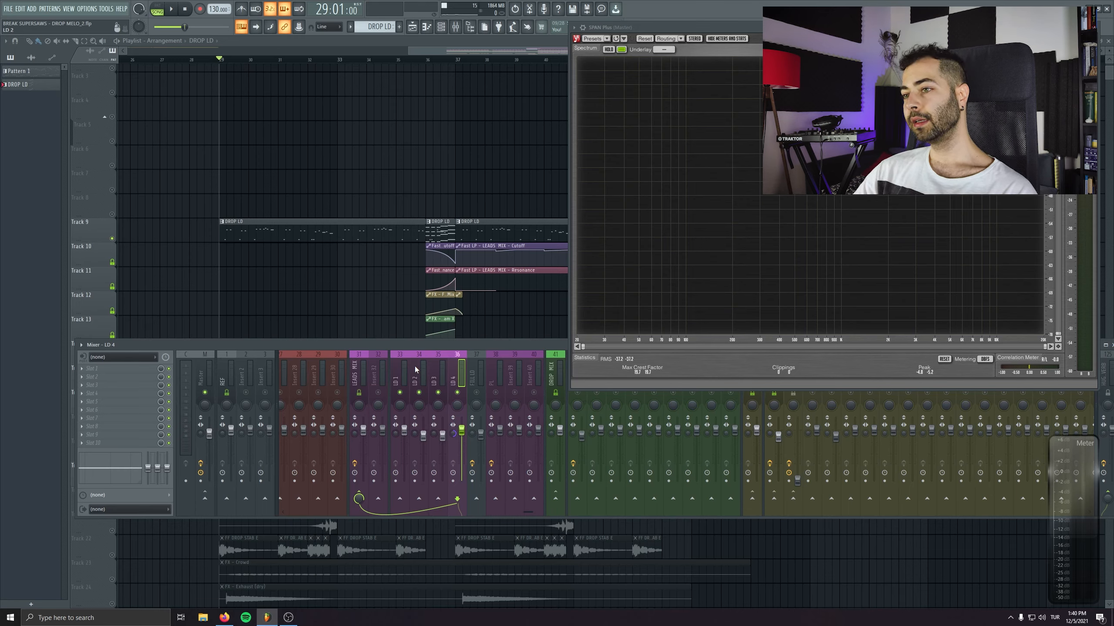
left_click(360, 368)
key("space")
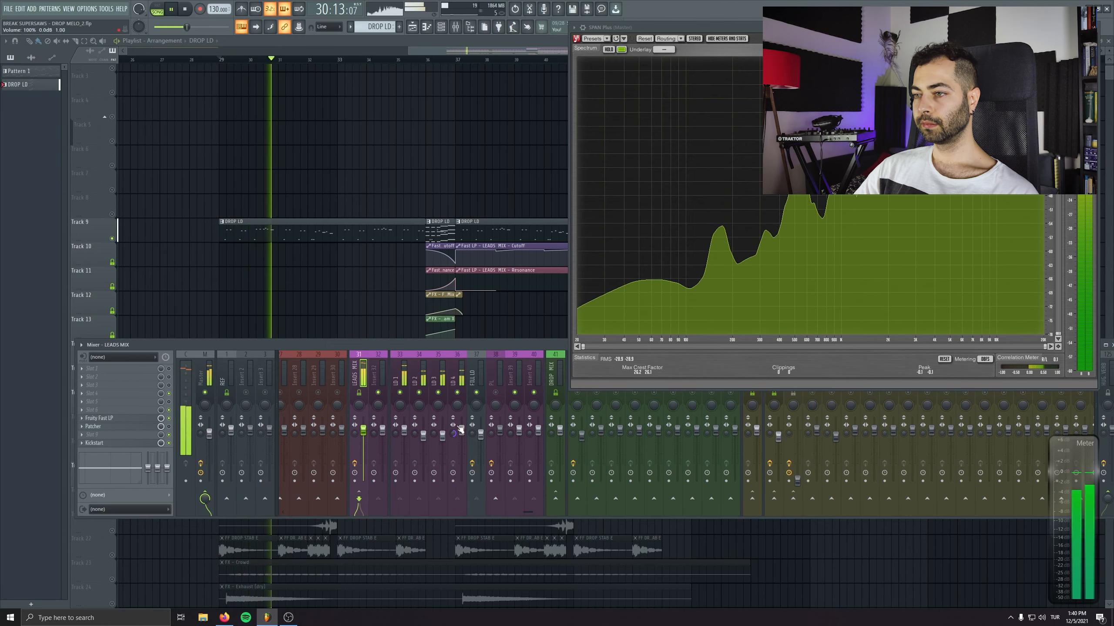
key("space")
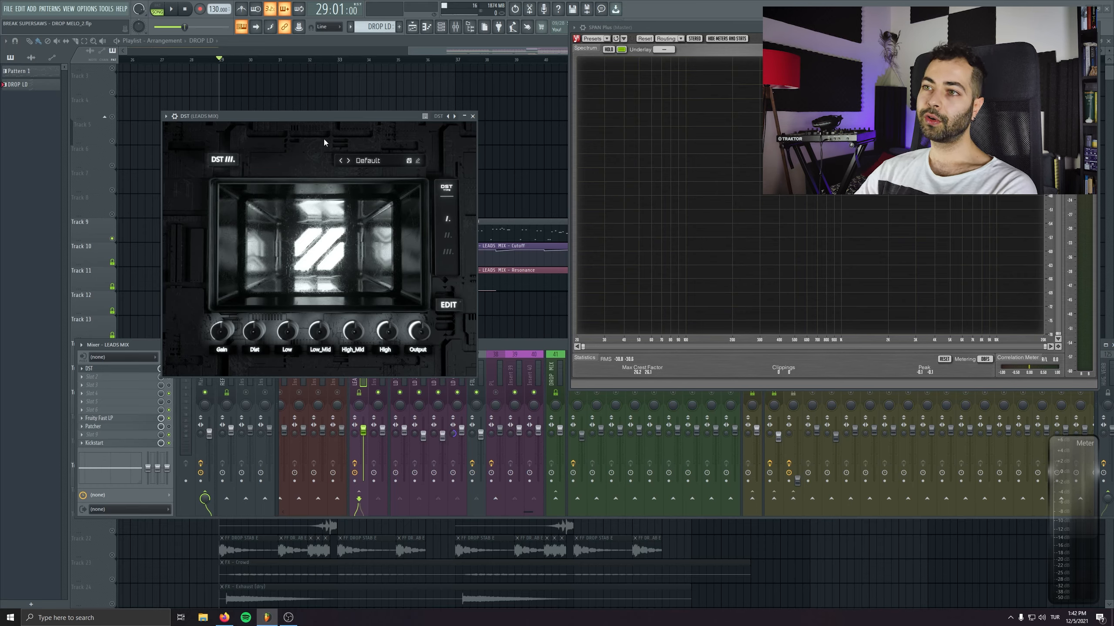
left_click_drag(321, 115, 306, 112)
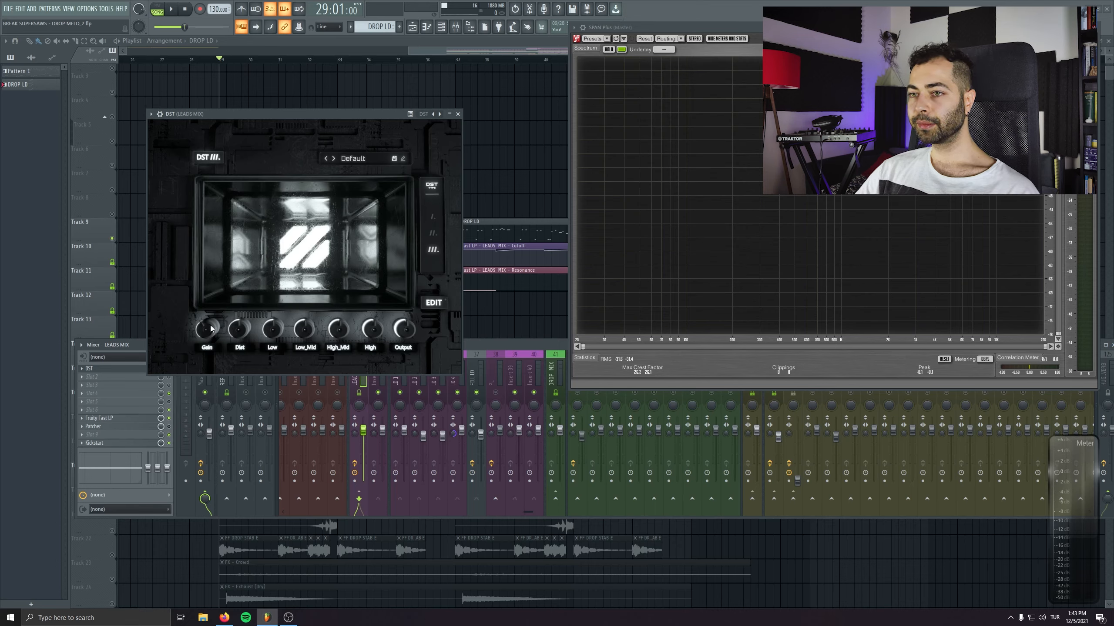
mouse_move(364, 114)
left_mouse_down()
mouse_move(414, 88)
mouse_move(379, 140)
mouse_move(379, 119)
left_mouse_up()
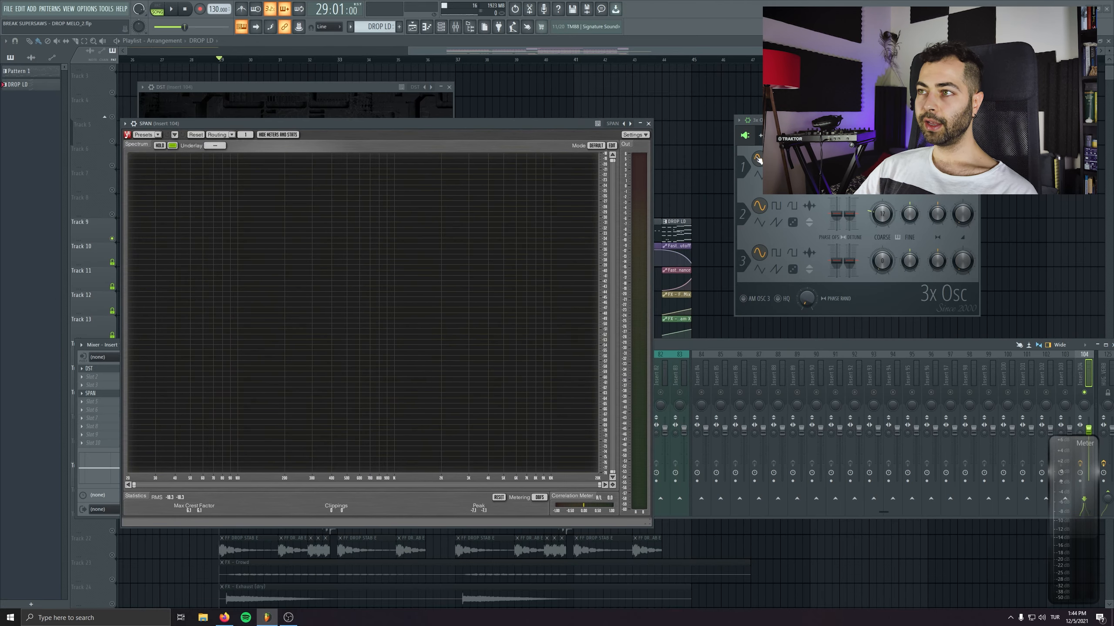
Play test notes with the 3x Osc sine on Insert 104 and examine their spectrum in SPAN
left_click_drag(537, 123, 549, 116)
key("z")
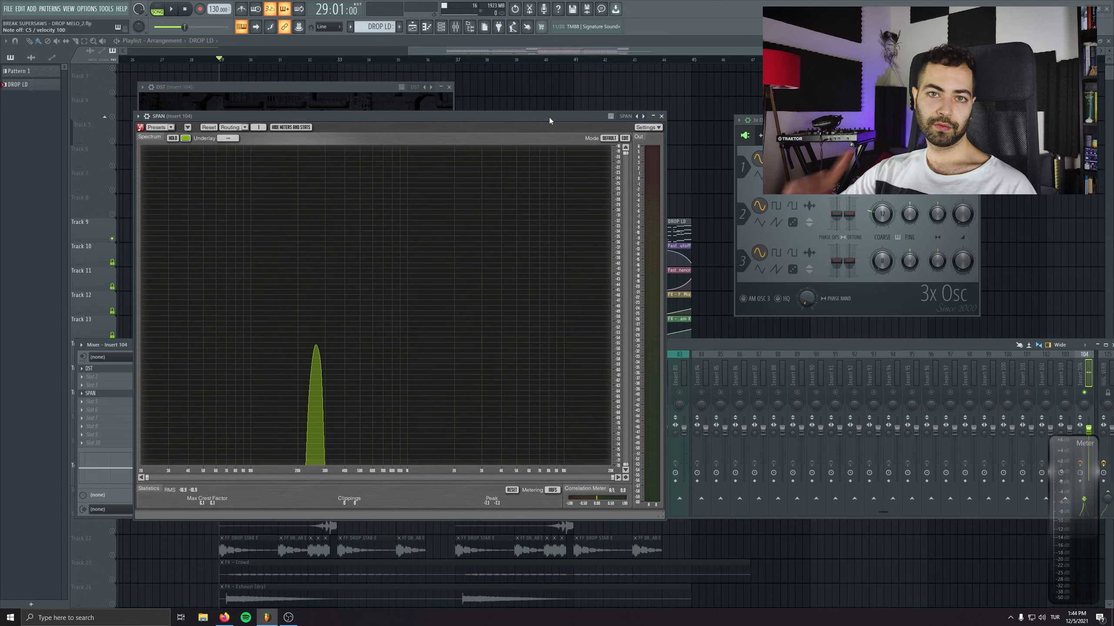
key("z")
key("c")
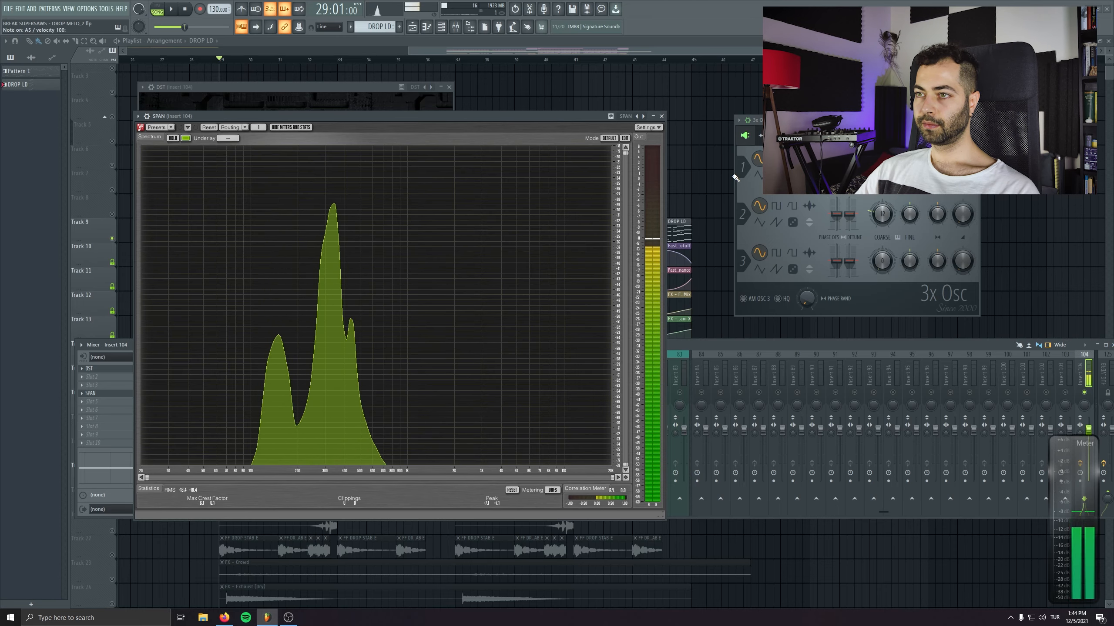
key("v")
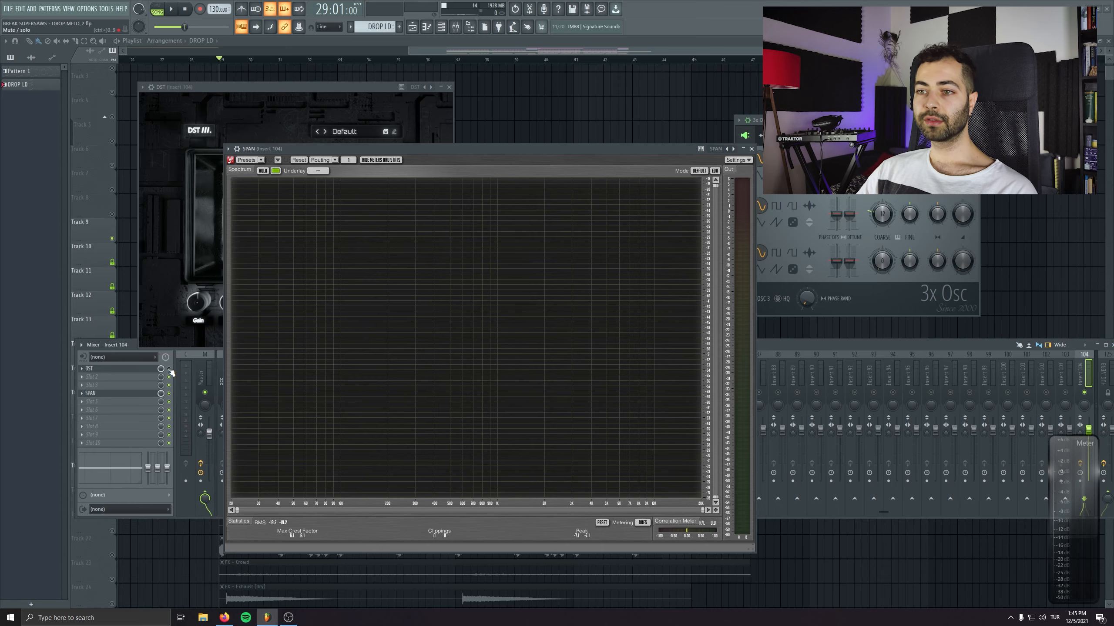
Arrange the SPAN analyzer and the DST plugin of Insert 104 side by side so both are visible
left_click_drag(331, 149, 498, 205)
left_click_drag(350, 87, 258, 87)
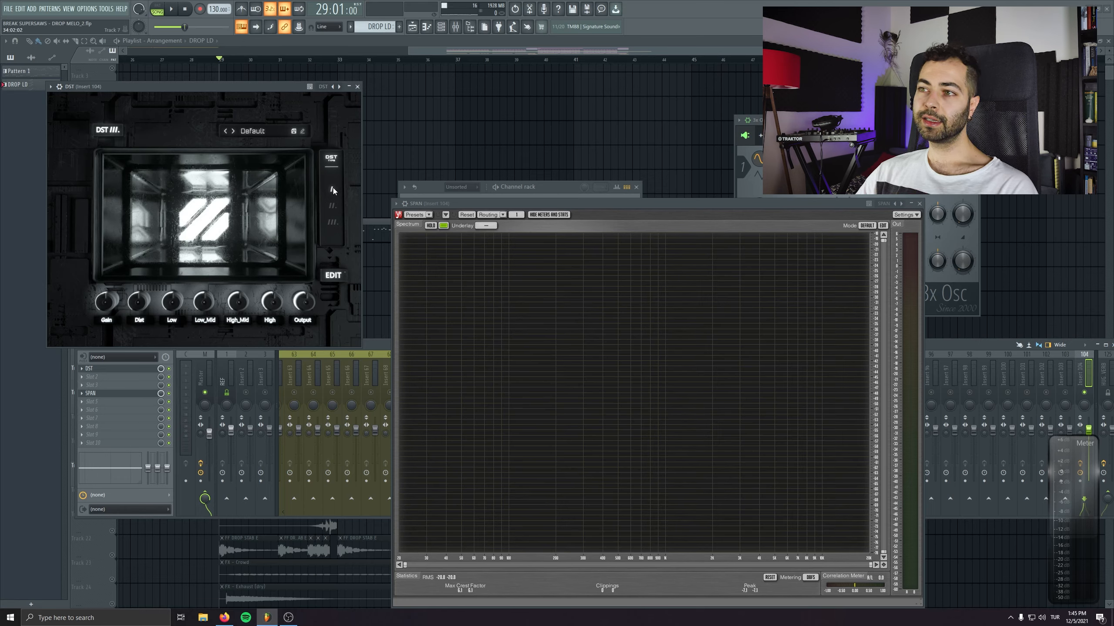
mouse_move(415, 206)
left_mouse_down()
mouse_move(400, 221)
mouse_move(419, 200)
left_mouse_up()
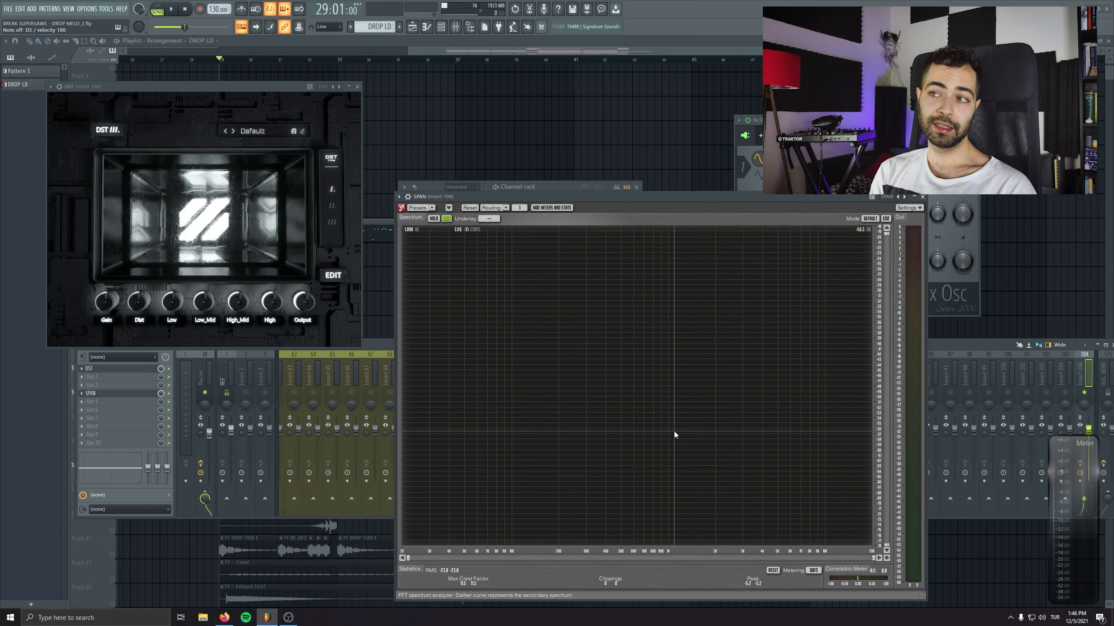
Switch DST to type II, I, II again and III, comparing in SPAN the harmonics each type adds to test notes
left_click(335, 207)
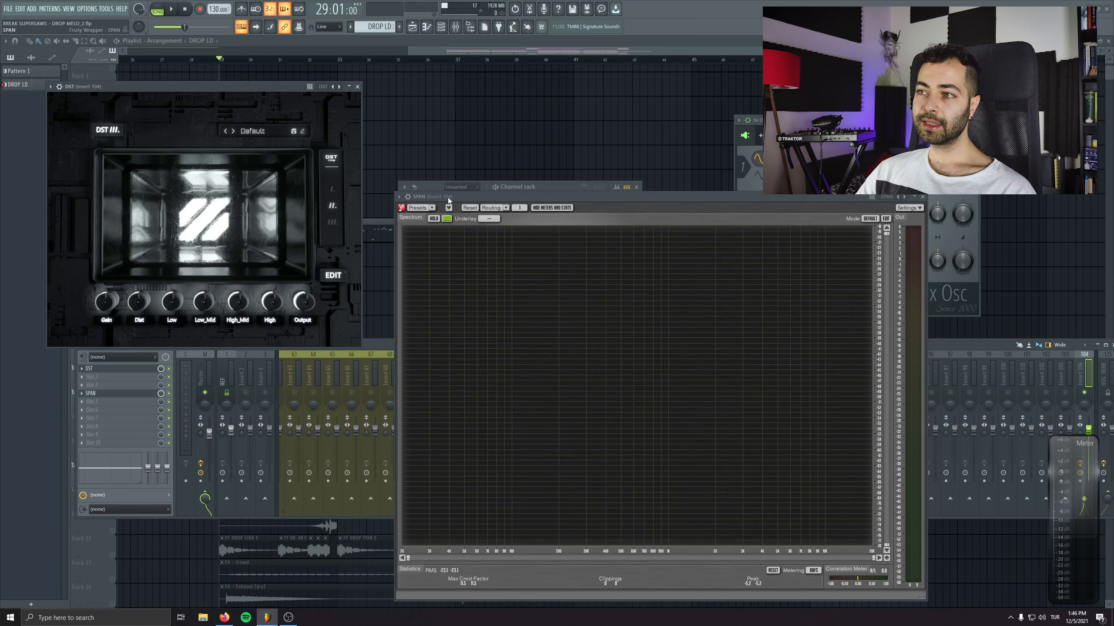
left_click_drag(448, 200, 444, 198)
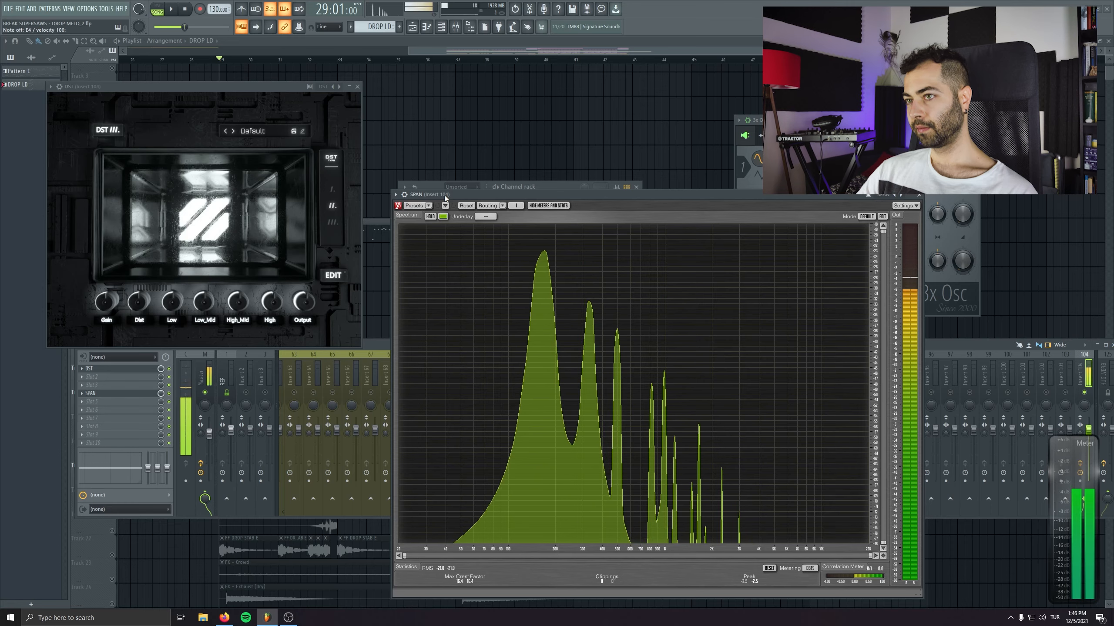
left_click(330, 188)
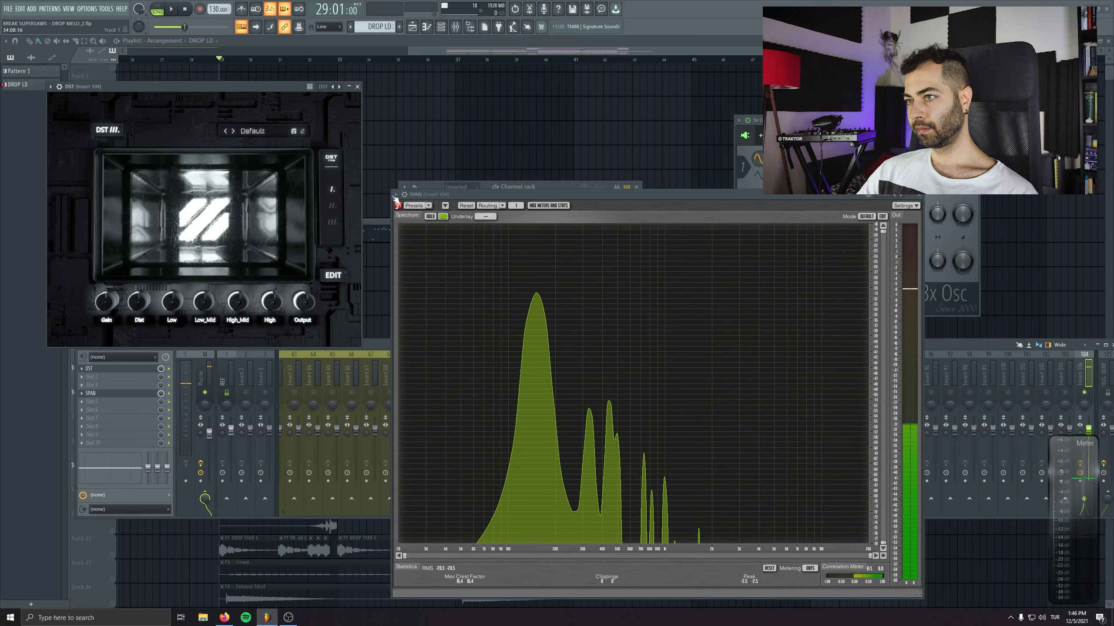
left_click(332, 205)
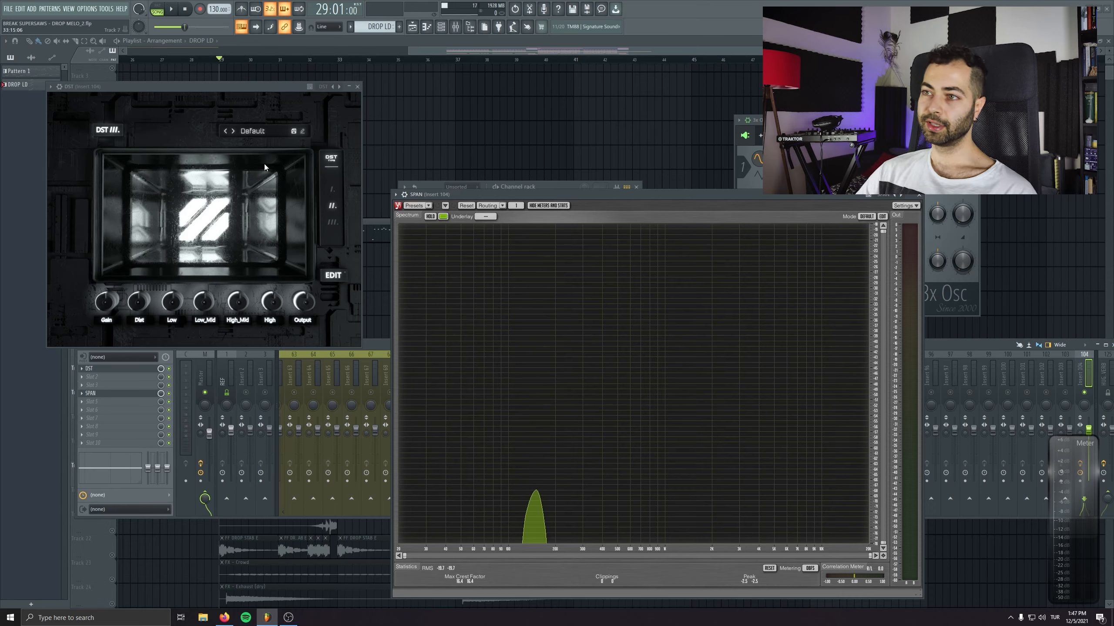
left_click(338, 222)
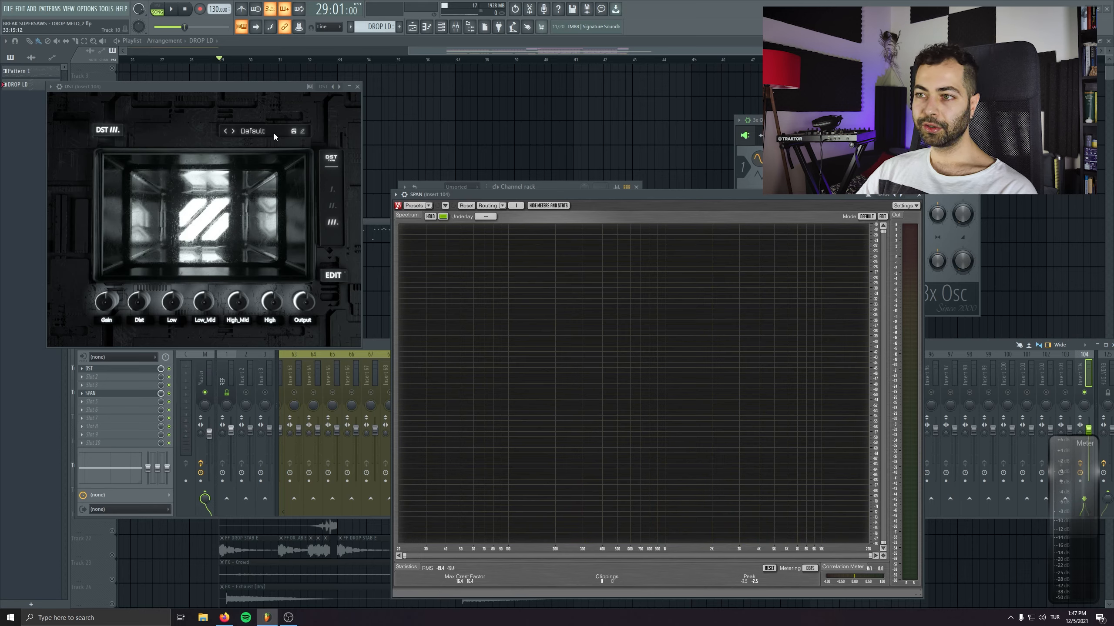
Narrow DST's second frequency band in the band editor by lowering its upper crossover, and set the distortion to type II
left_click(338, 275)
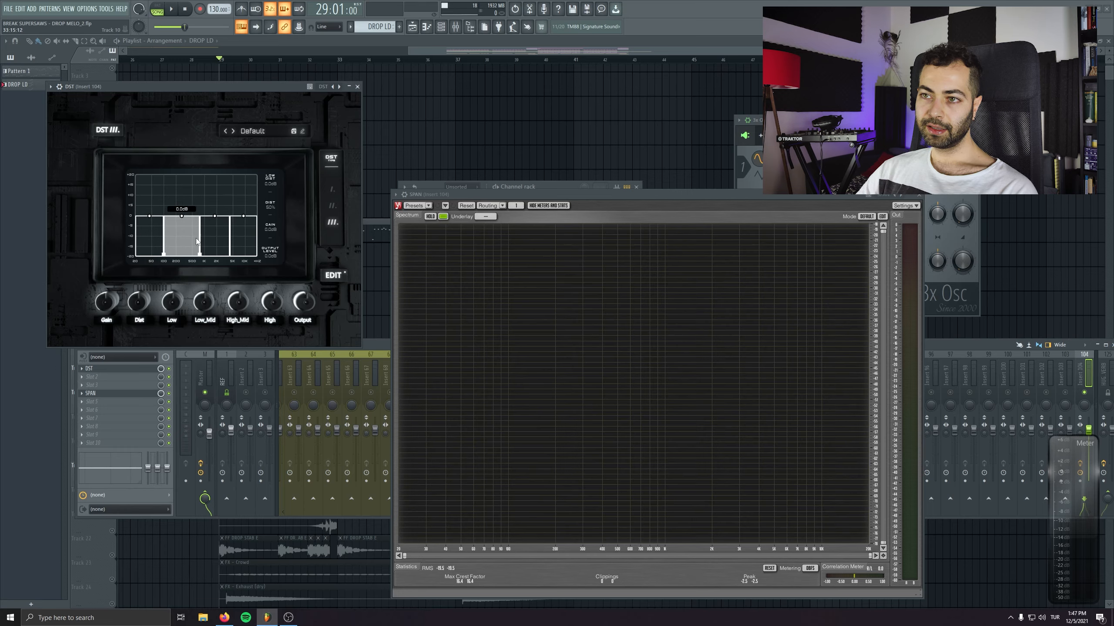
left_click_drag(198, 236, 174, 236)
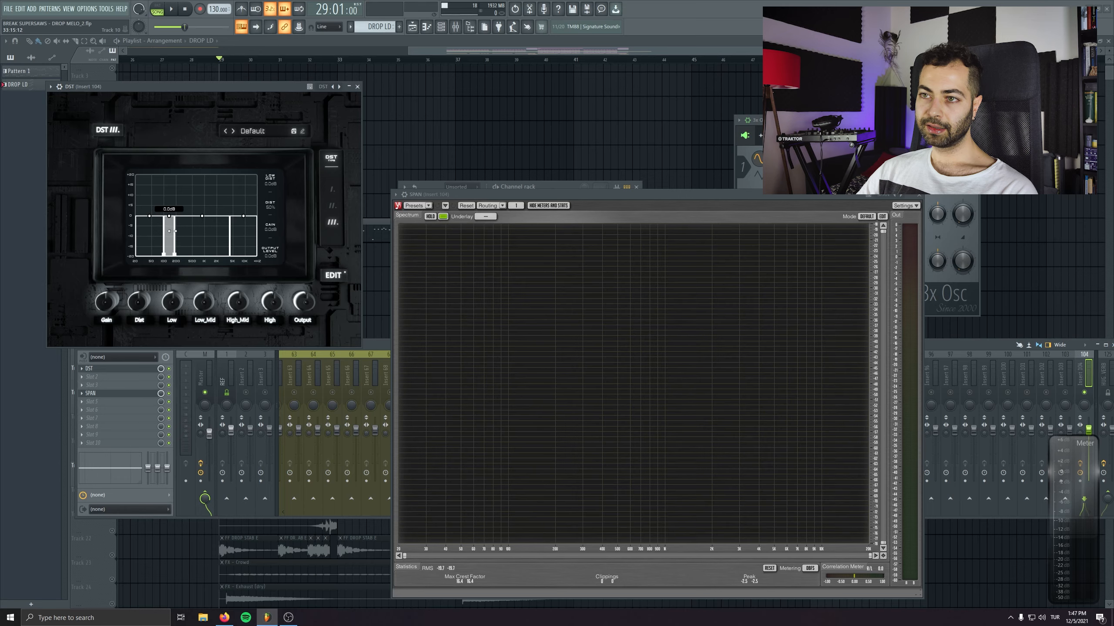
left_click(335, 277)
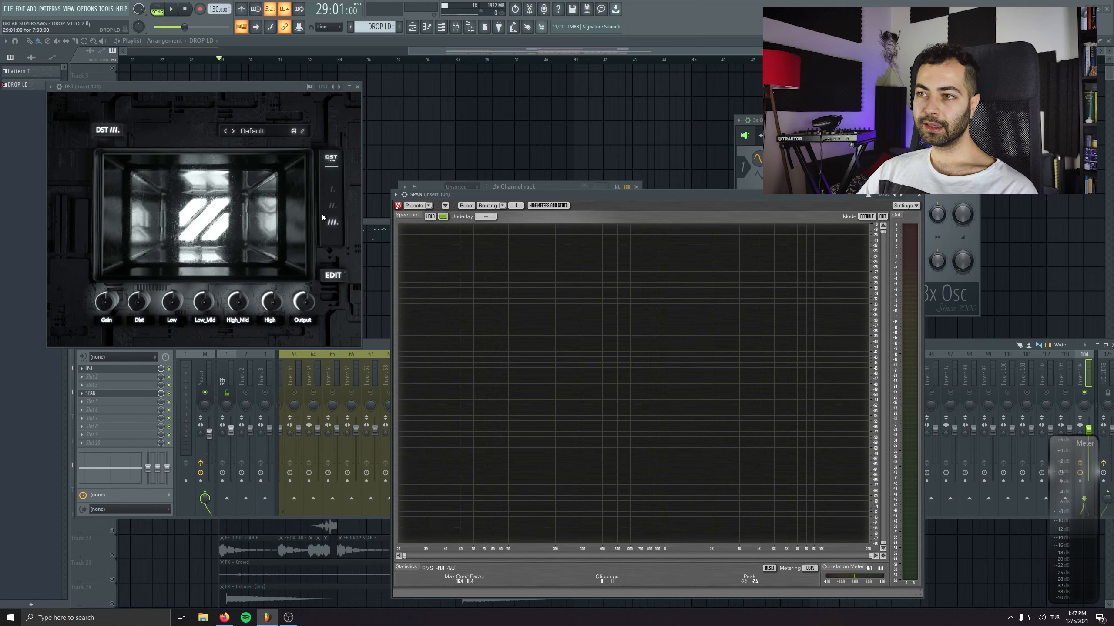
left_click(332, 206)
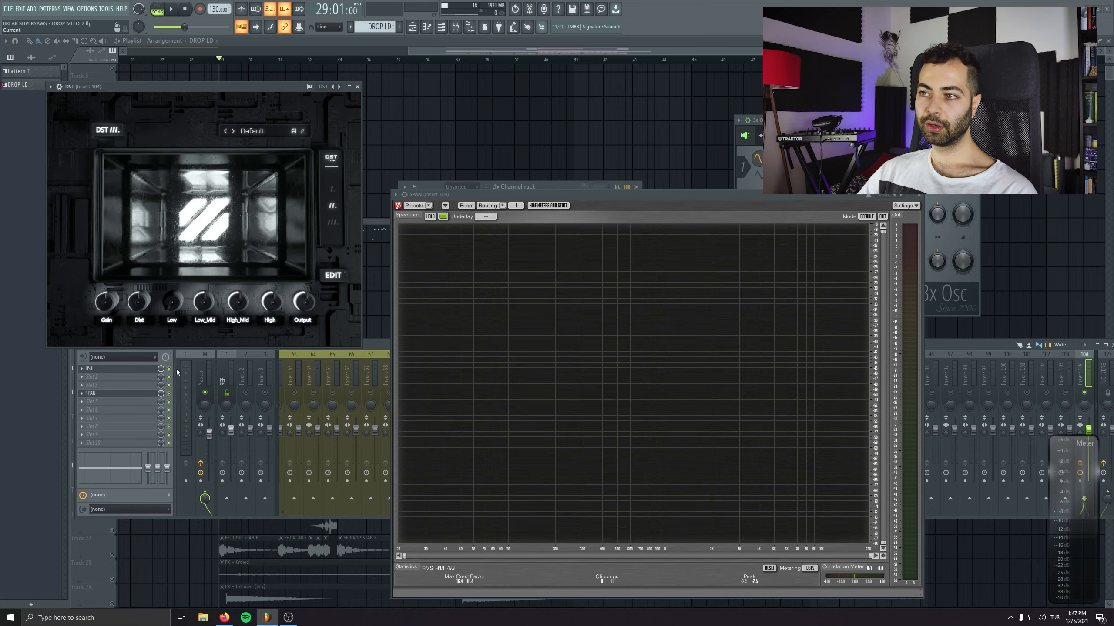
key("space")
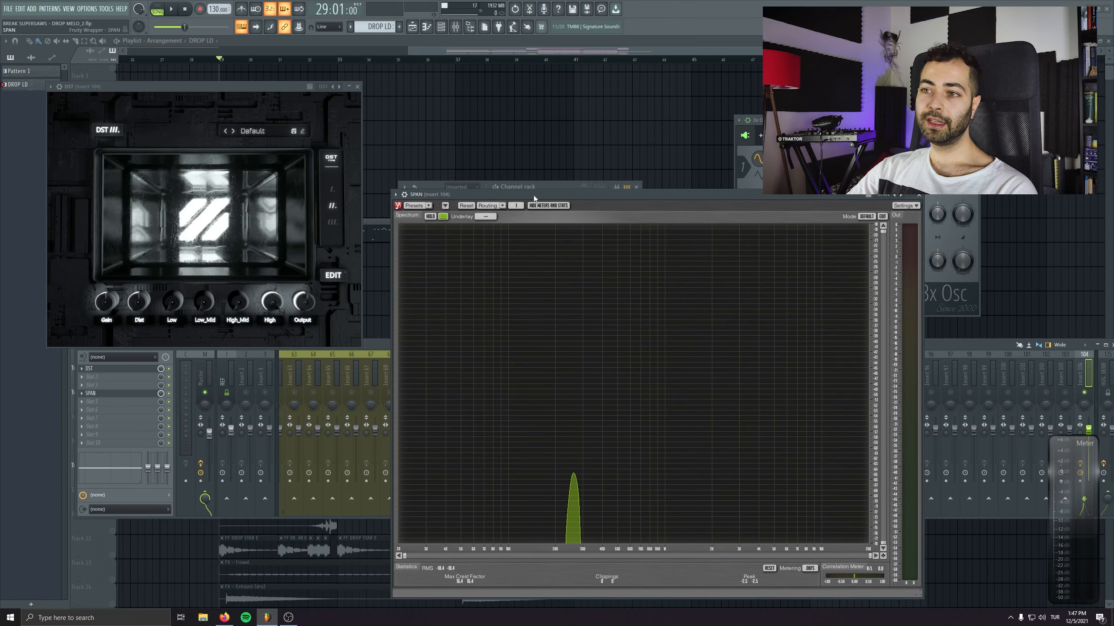
Close SPAN, DST, 3x Osc and the remaining windows, and unmute all playlist tracks
left_click(918, 194)
left_click(356, 87)
left_click(462, 207)
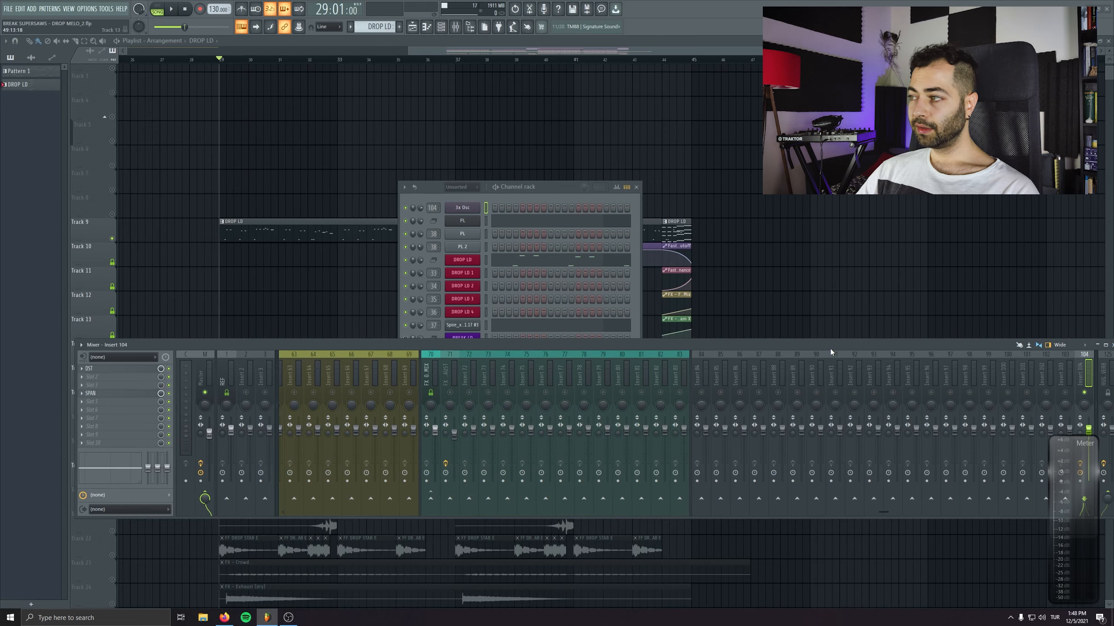
scroll(863, 365, "down", 2)
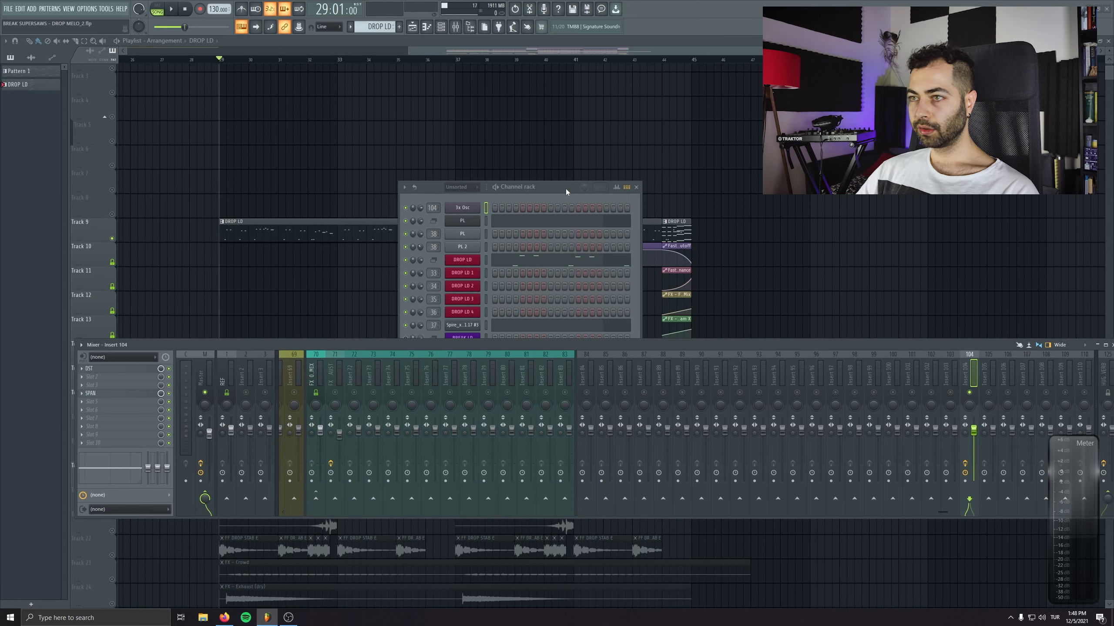
key("F12")
left_click(113, 239, "ctrl")
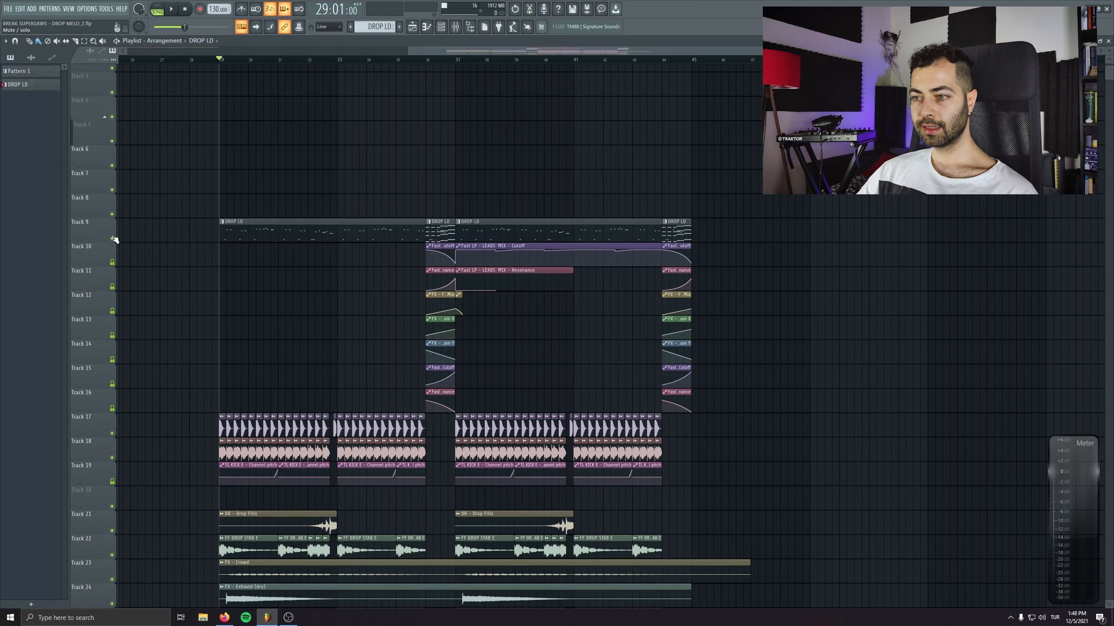
Reopen the mixer, select LEADS MIX and play the full drop with all tracks, selecting the STAB channel during playback
left_click(455, 26)
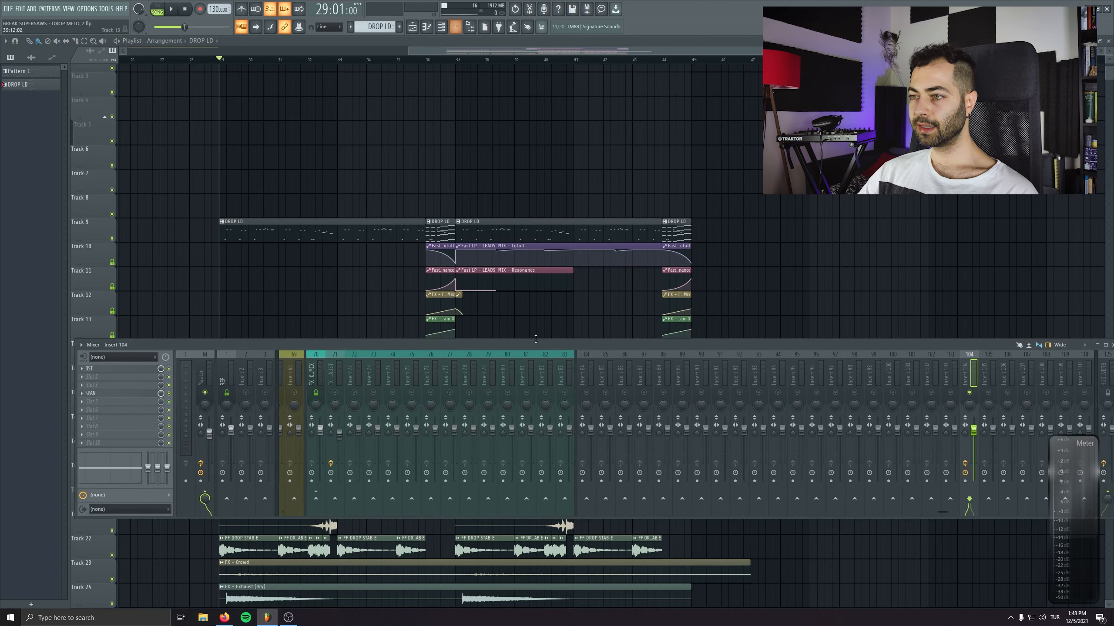
left_click(508, 371)
scroll(482, 369, "up", 10)
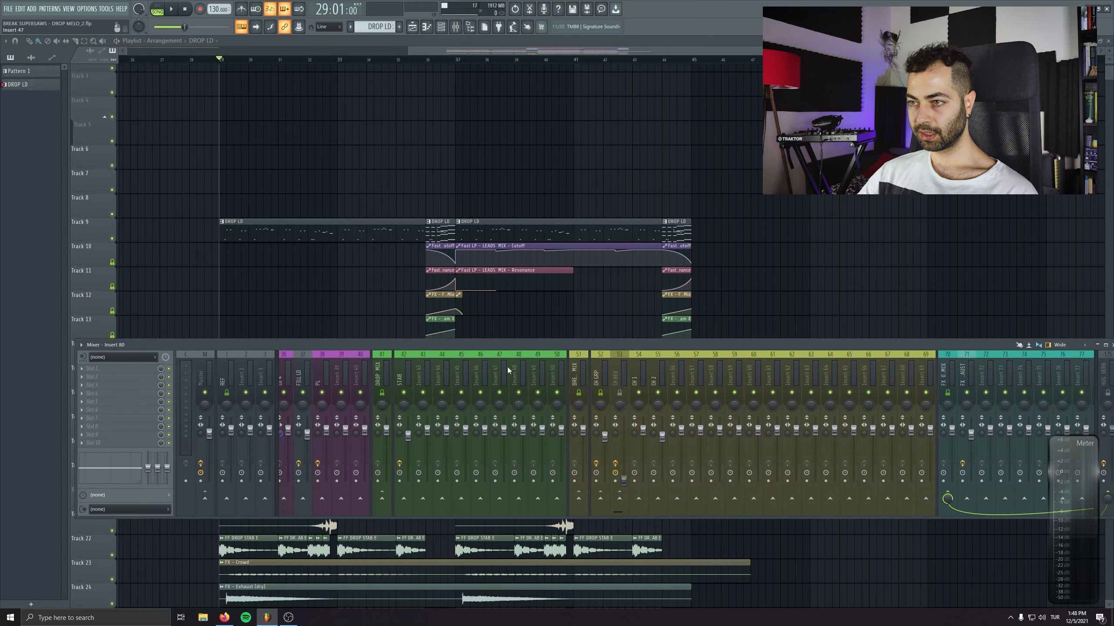
left_click(417, 373)
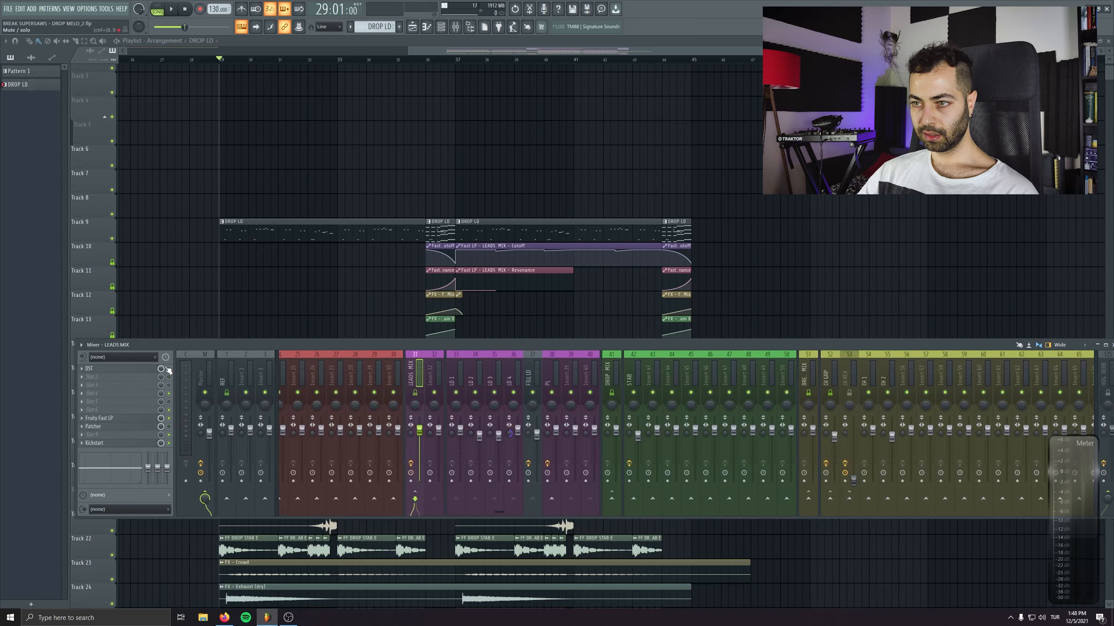
key("space")
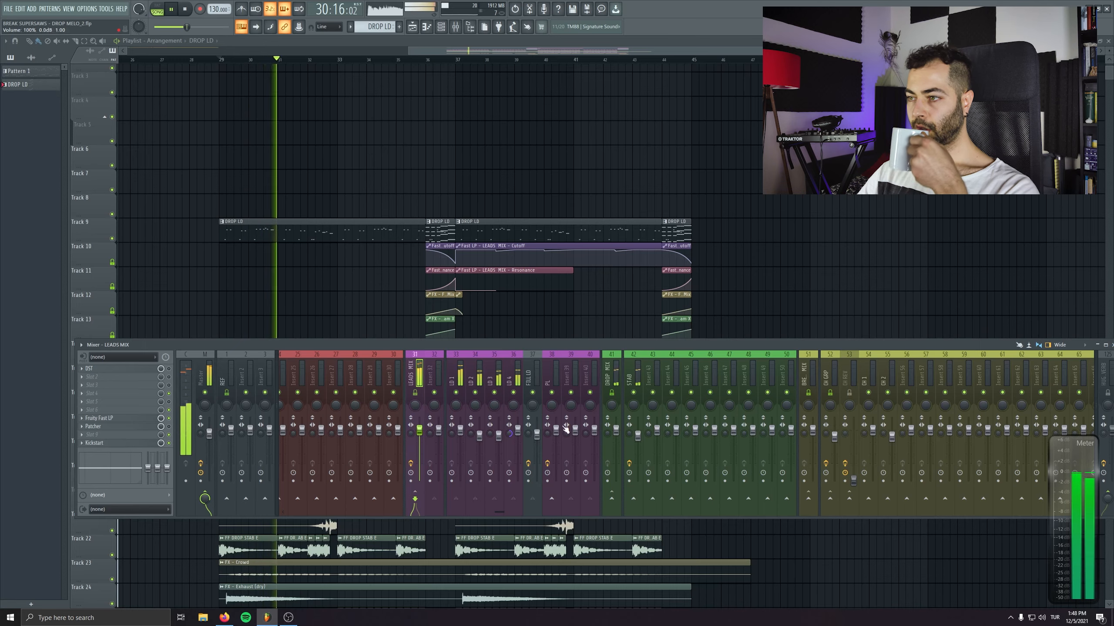
left_click(637, 434)
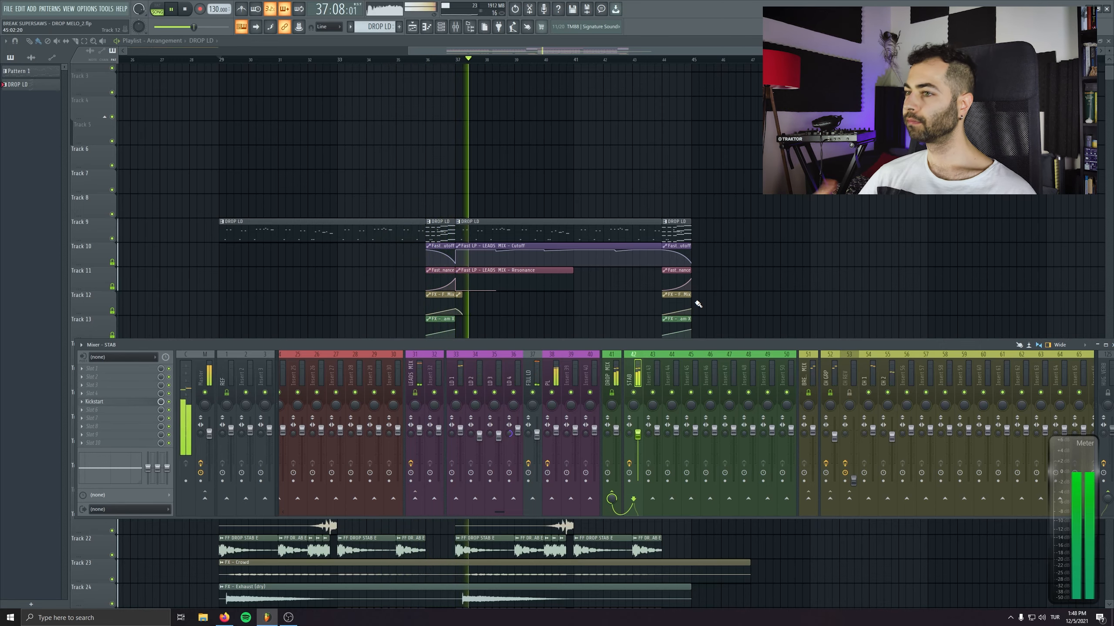
key("space")
Solo playlist Track 9 with the DROP LD pattern, open DST on LEADS MIX and play the leads through it
key("F9")
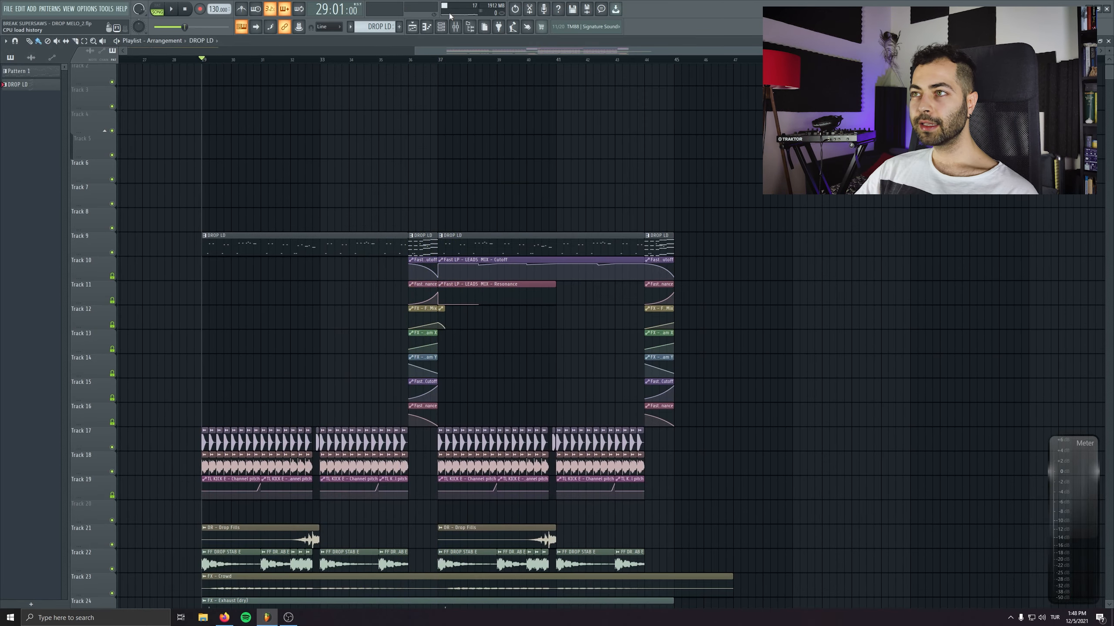
right_click(113, 253)
key("F9")
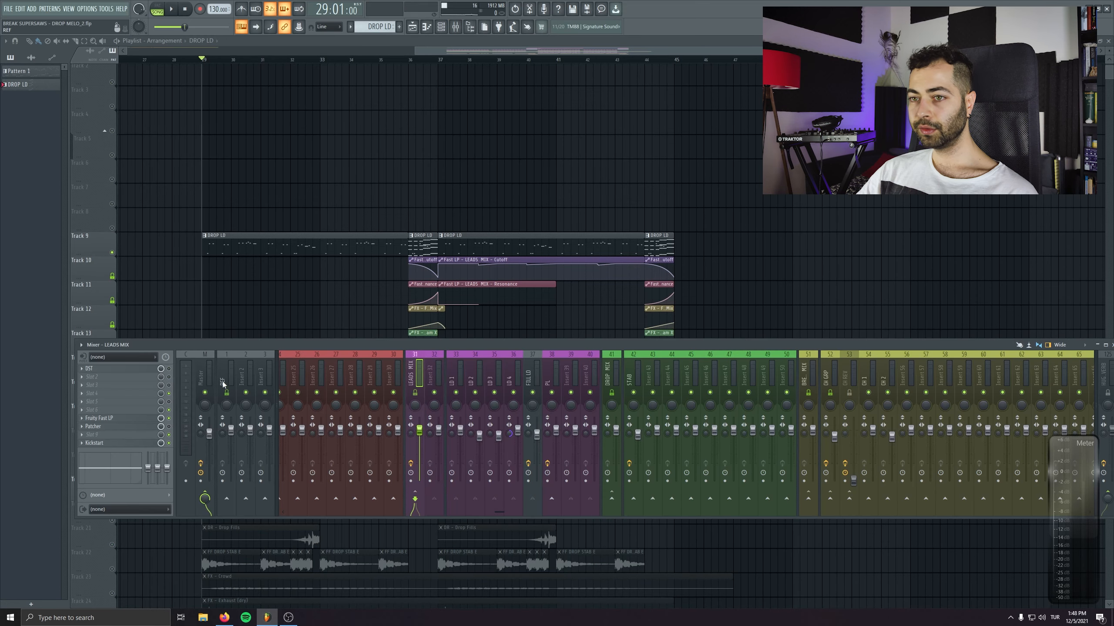
left_click(127, 372)
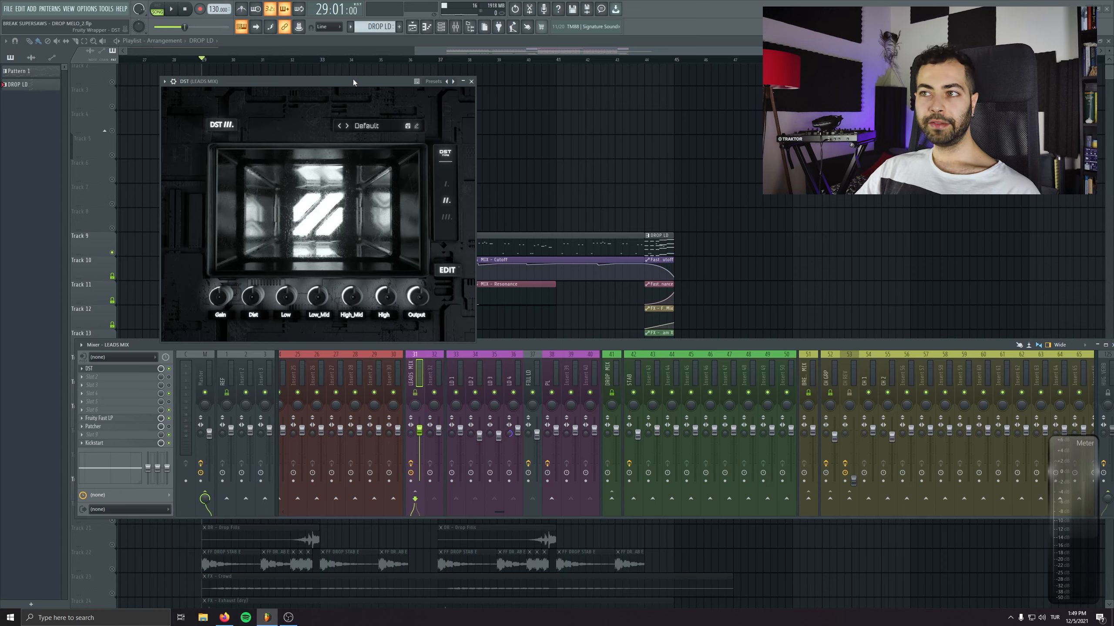
left_click_drag(353, 82, 357, 87)
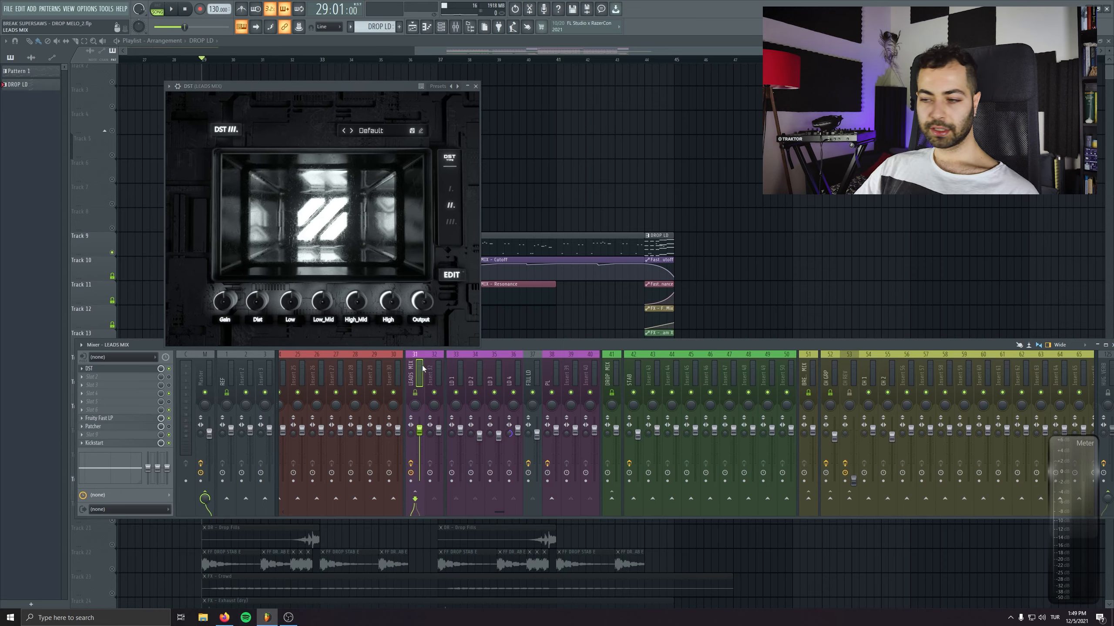
key("space")
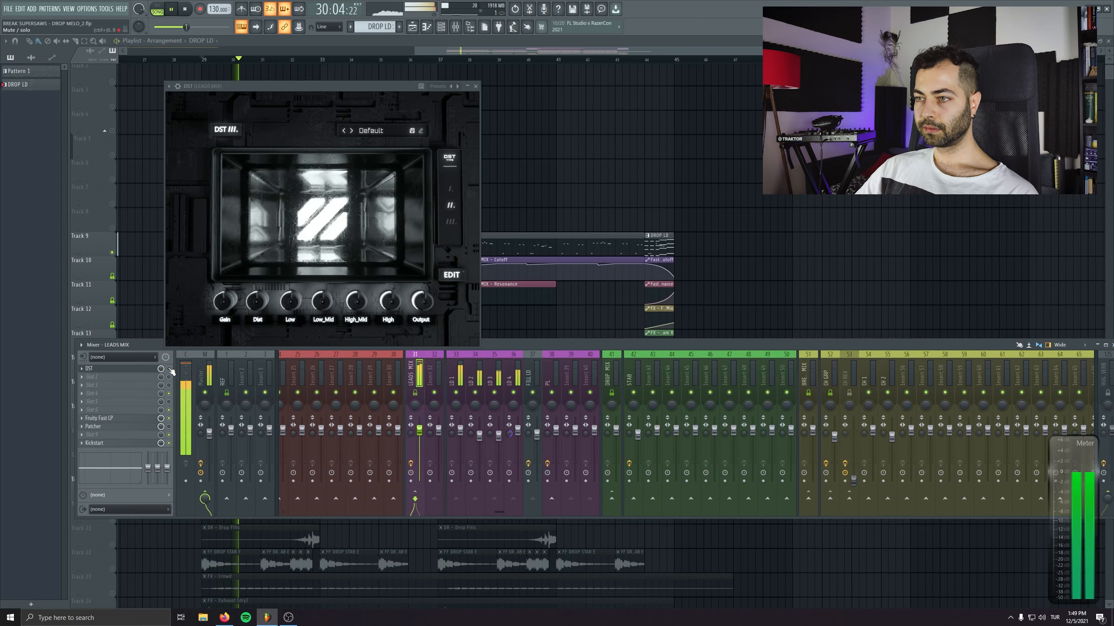
Open SPAN beside DST and compare the soloed leads with and without the distortion during playback
key("space")
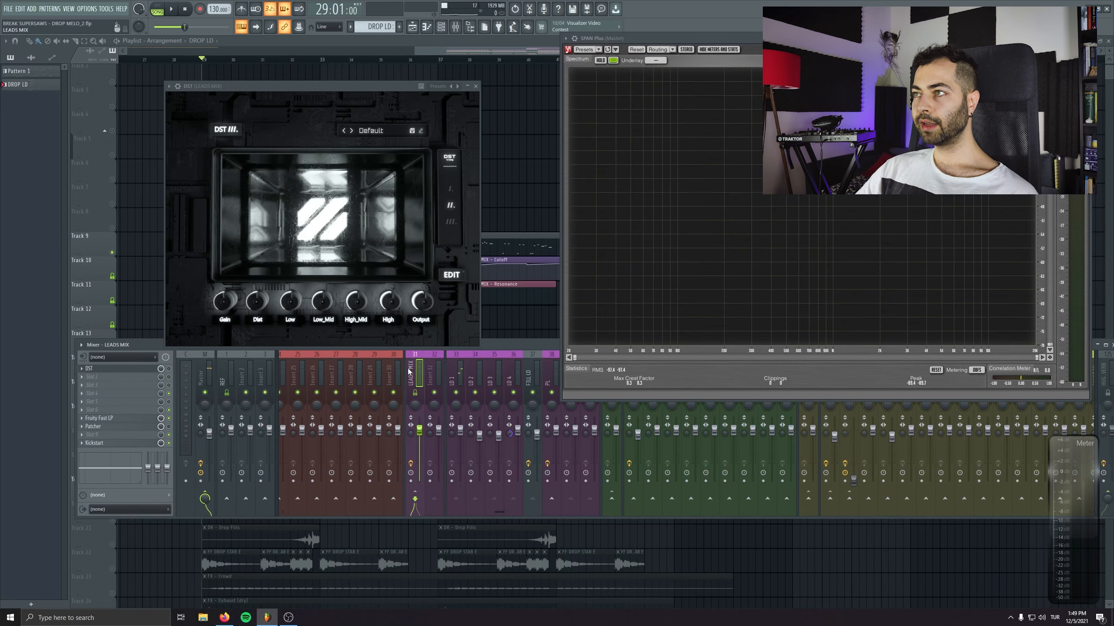
left_click_drag(398, 91, 403, 75)
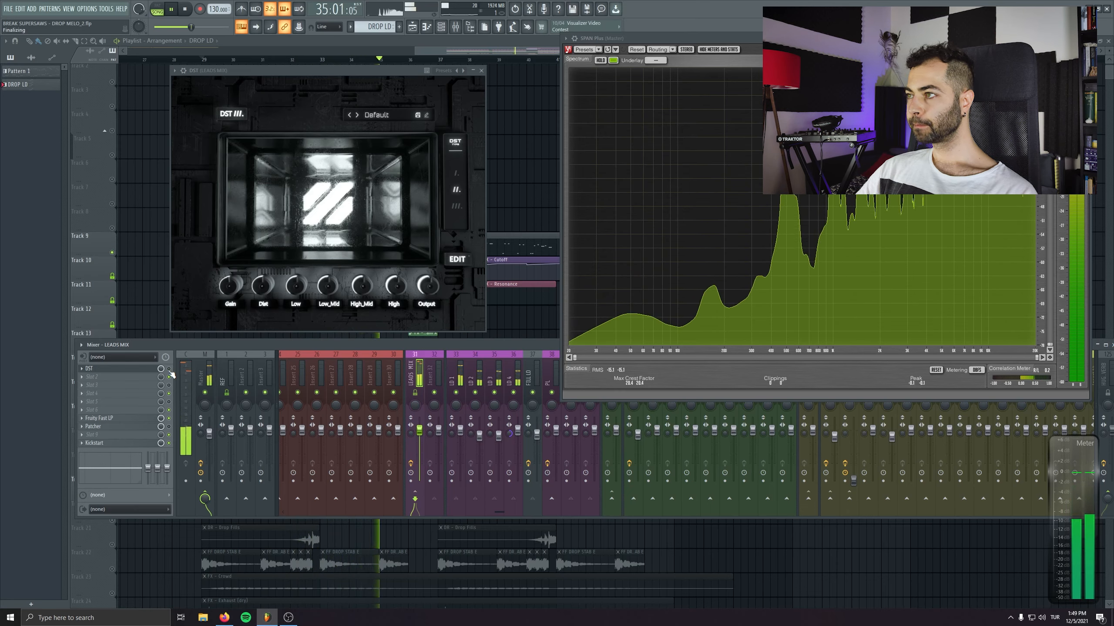
key("space")
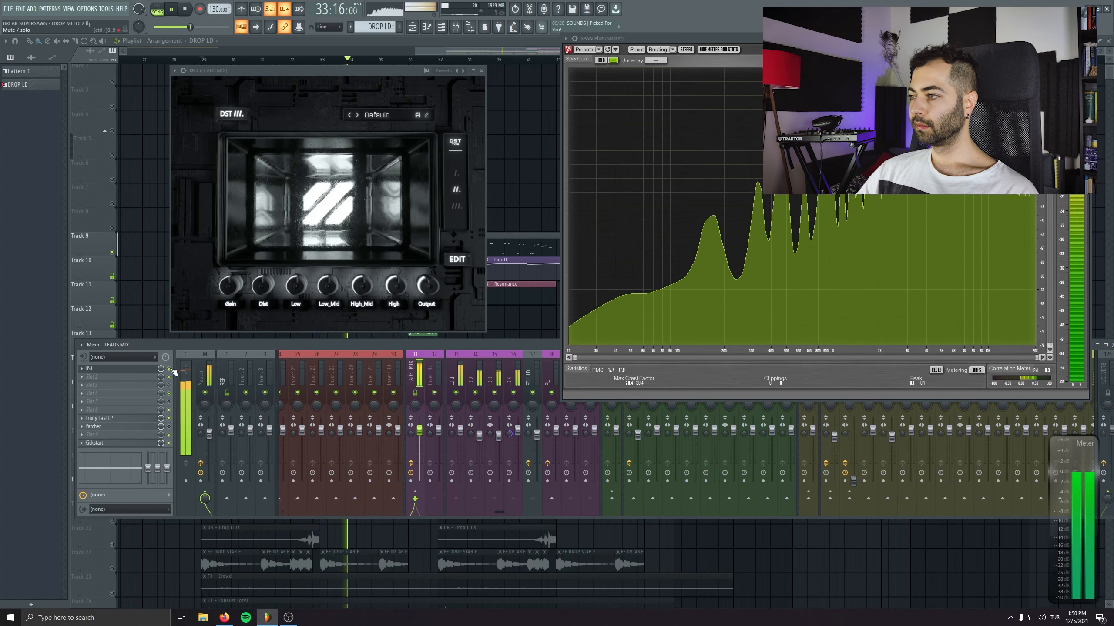
key("space")
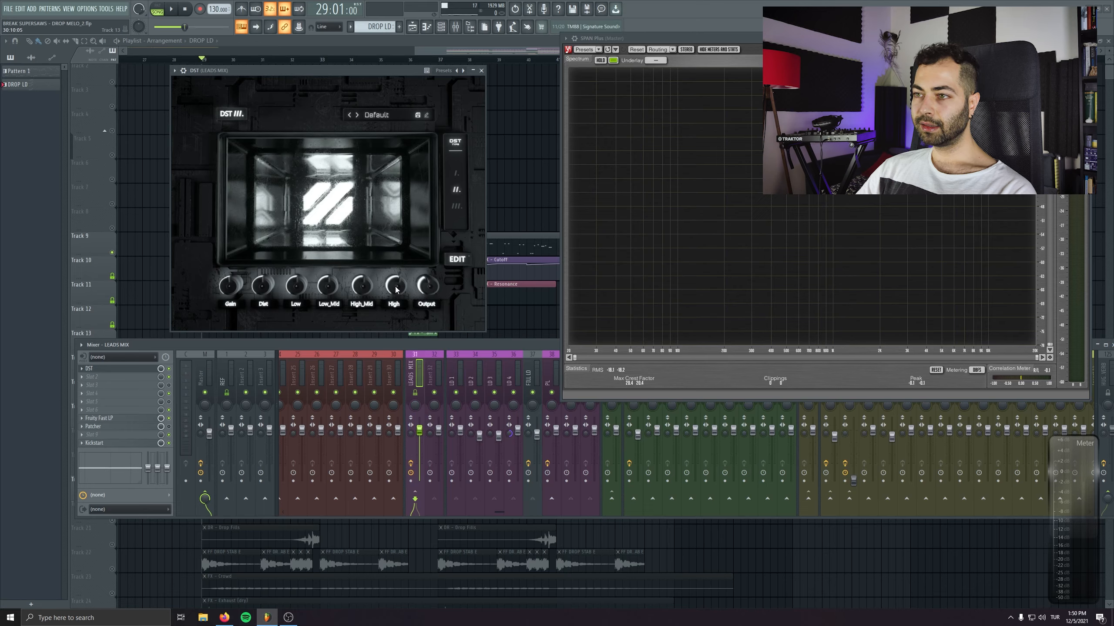
left_click_drag(348, 73, 355, 87)
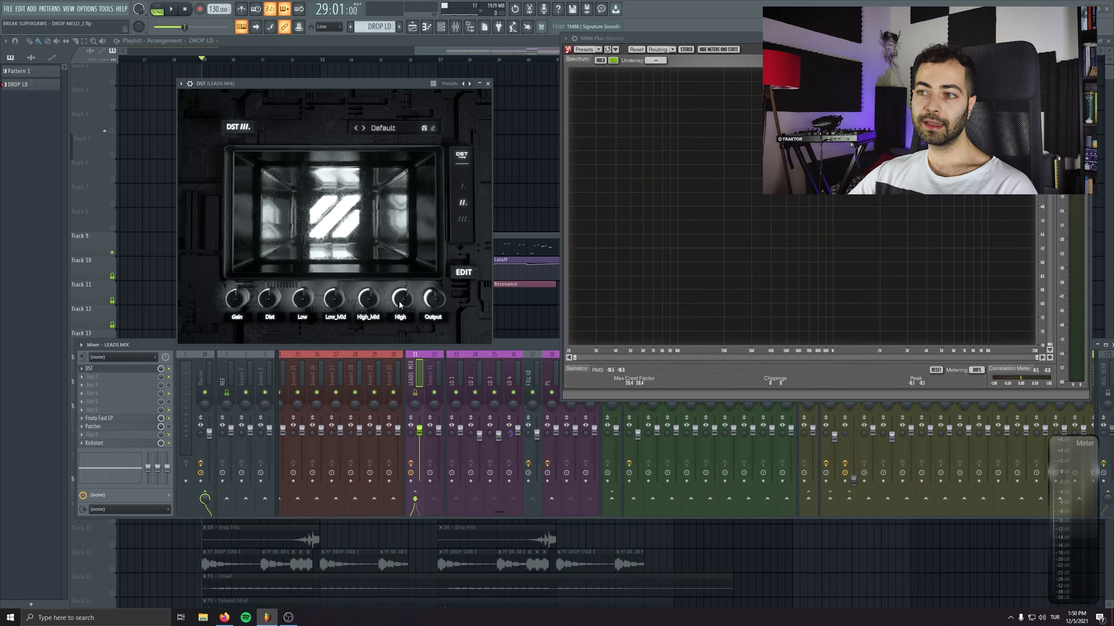
left_click_drag(376, 92, 416, 295)
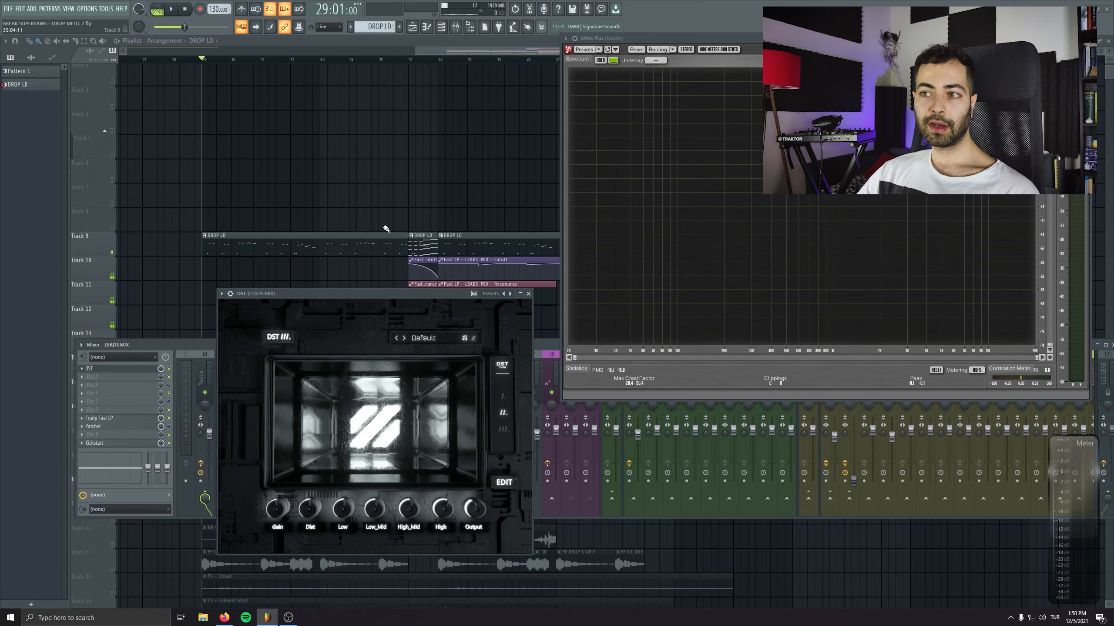
Unmute all playlist tracks and play the full drop with DST beside the mixer, closing both windows at the end
key("F9")
scroll(307, 202, "down", 3)
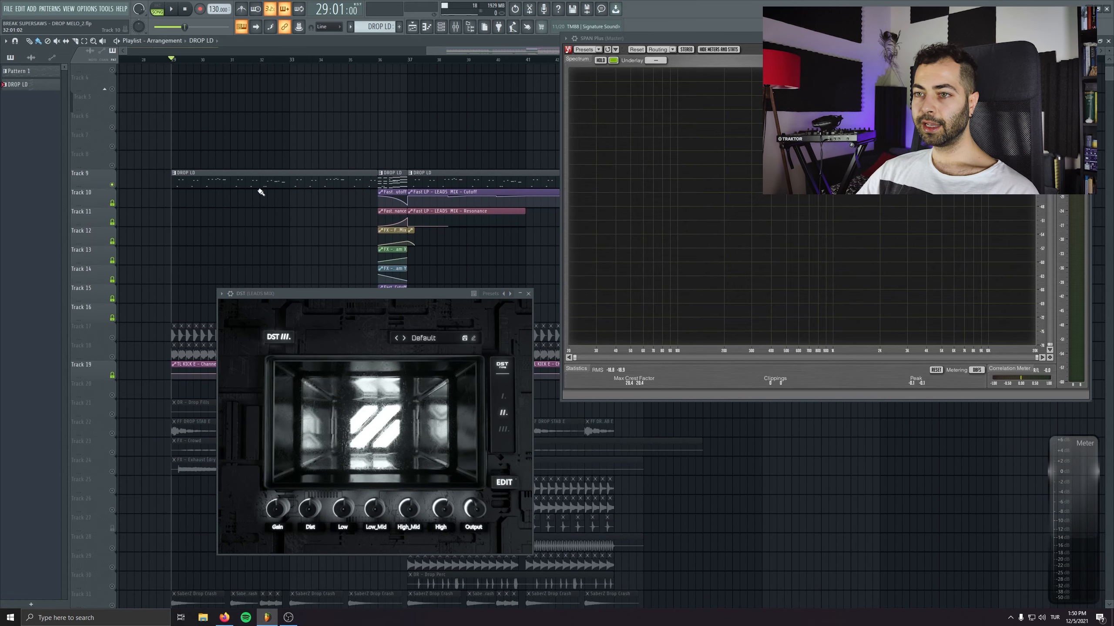
left_click(112, 337, "ctrl")
left_click(112, 357, "ctrl")
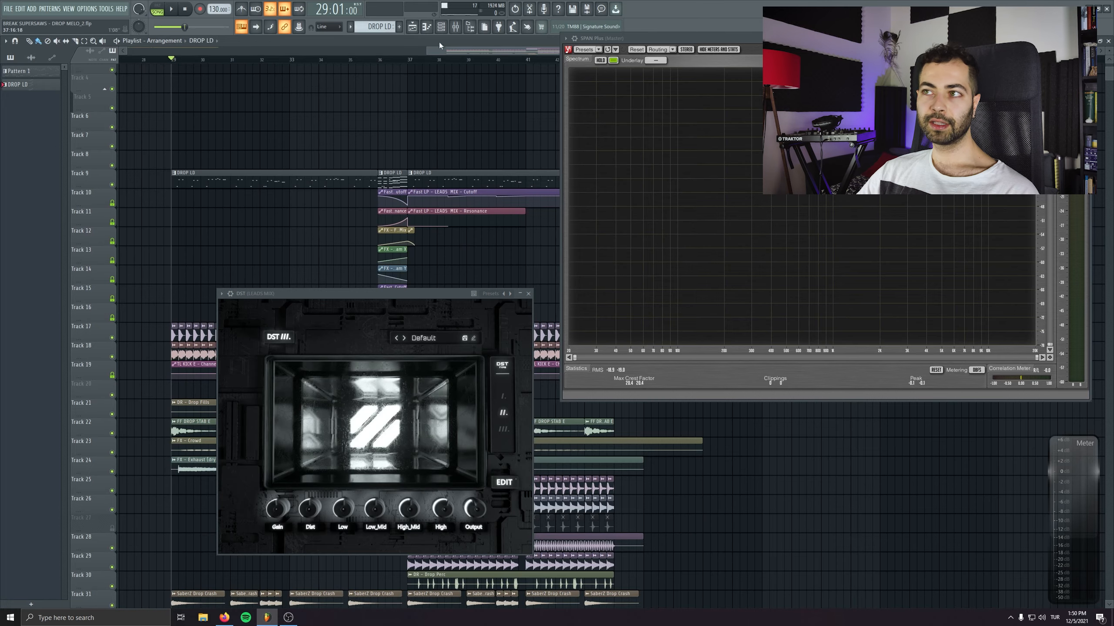
left_click(455, 27)
left_click_drag(351, 294, 328, 134)
key("space")
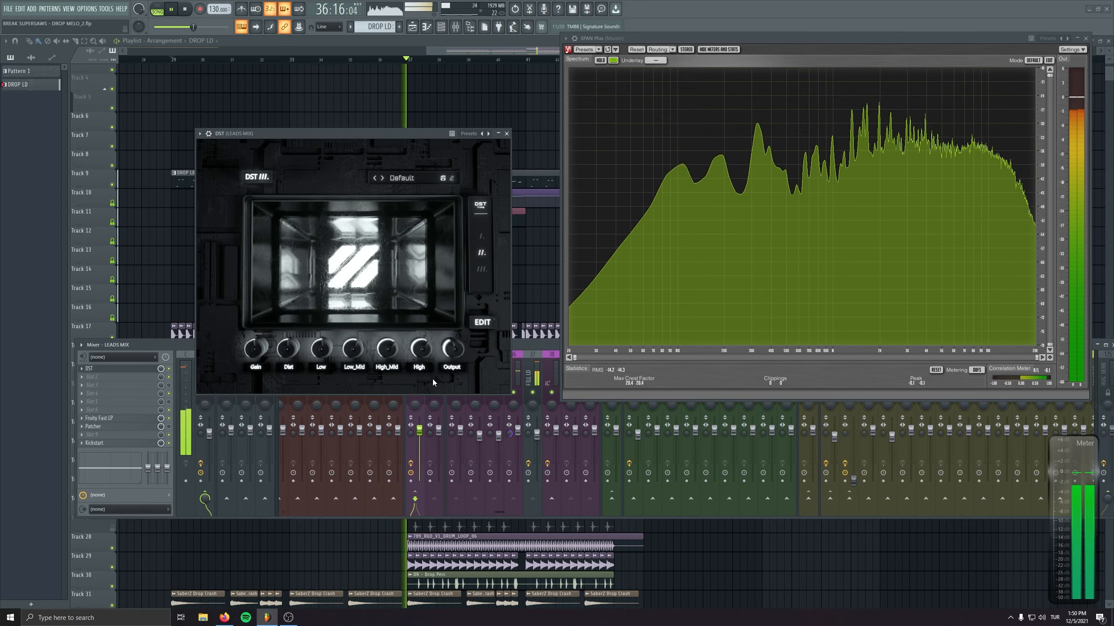
left_click(507, 133)
key("F9")
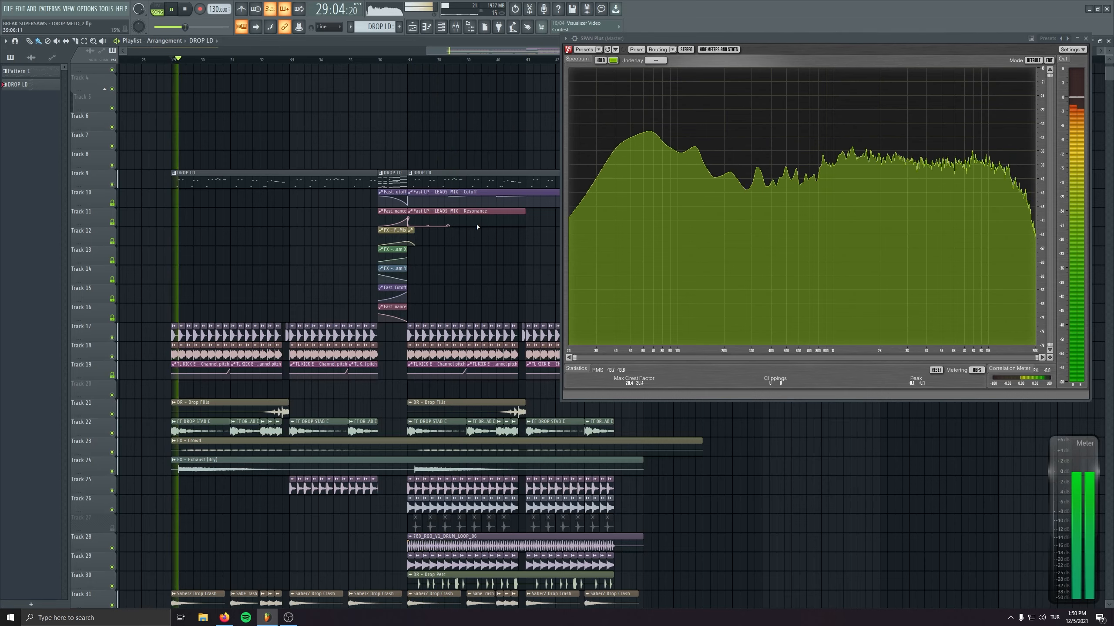
Load FabFilter Pro-Q 3 below DST on LEADS MIX and add a low cut at 150 Hz
key("F9")
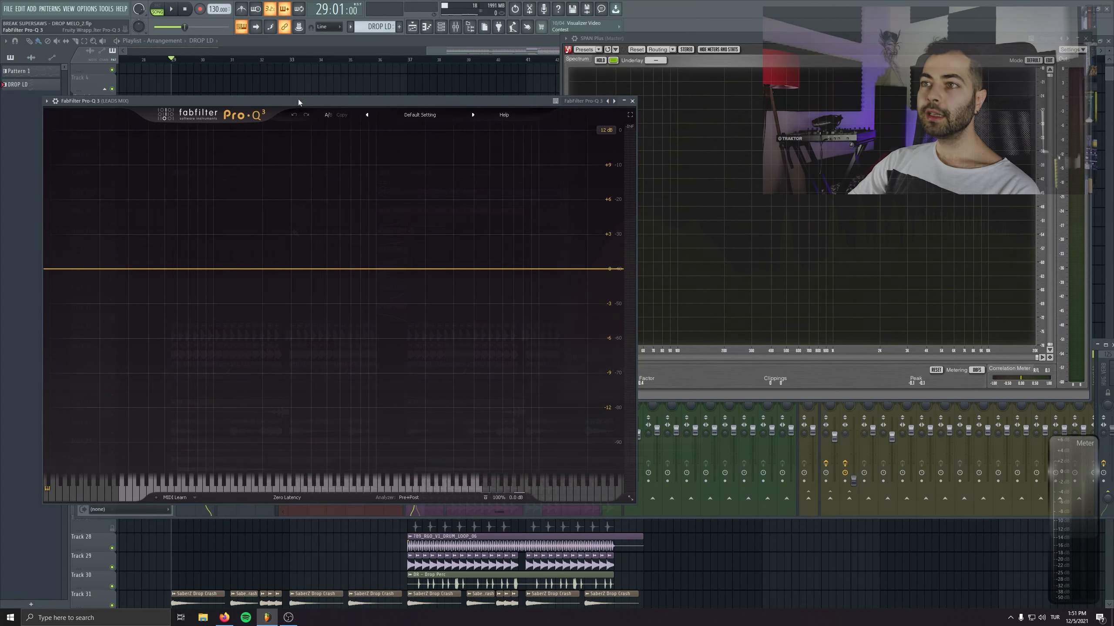
left_click_drag(298, 101, 300, 120)
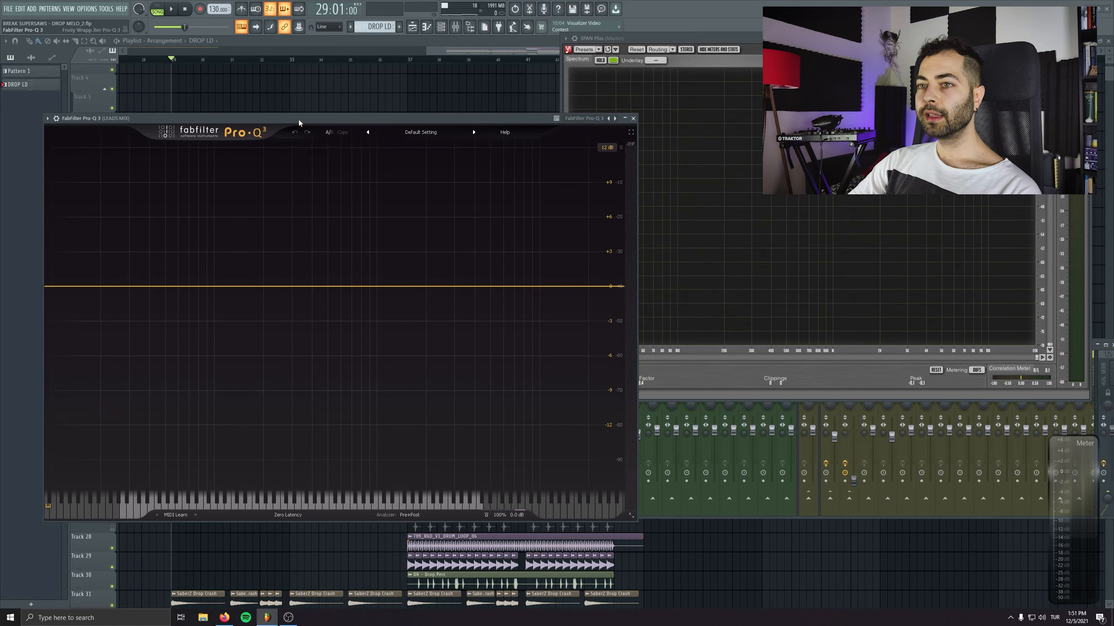
left_click_drag(74, 287, 213, 286)
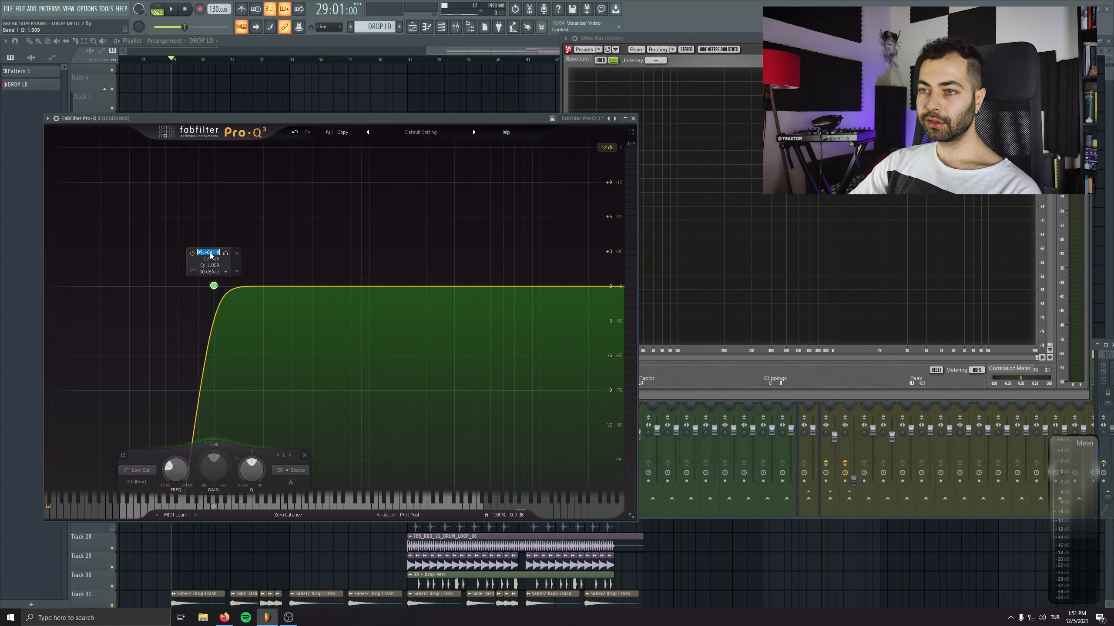
type("50")
key("Return")
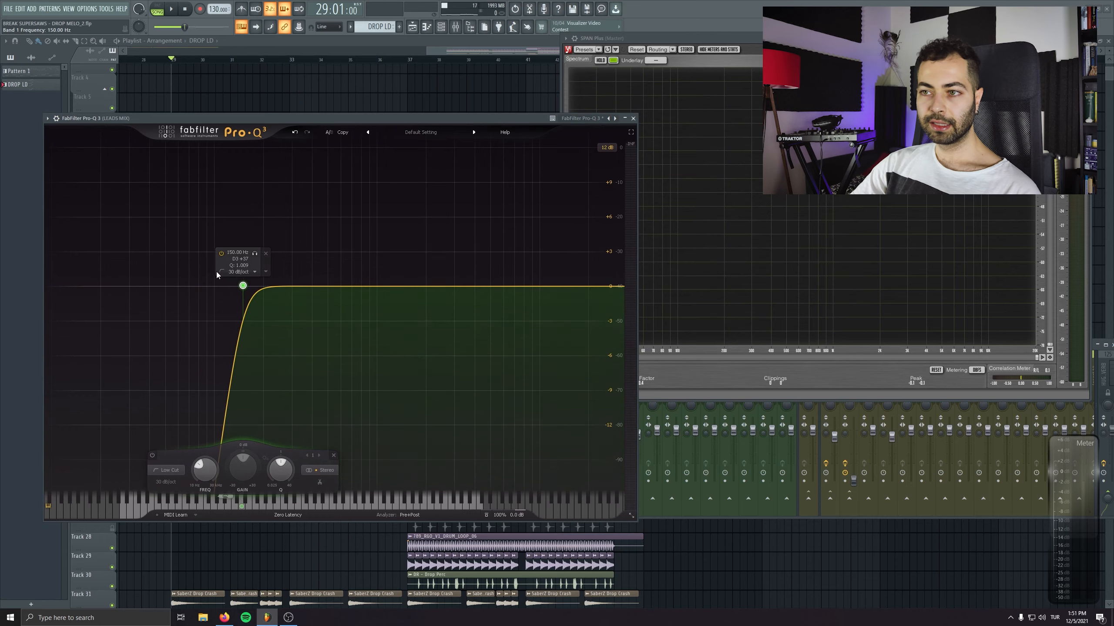
Steepen the low cut to 48 dB/oct and reset its Q to 1 while playing the drop
key("space")
scroll(243, 285, "up", 1)
double_click(281, 467)
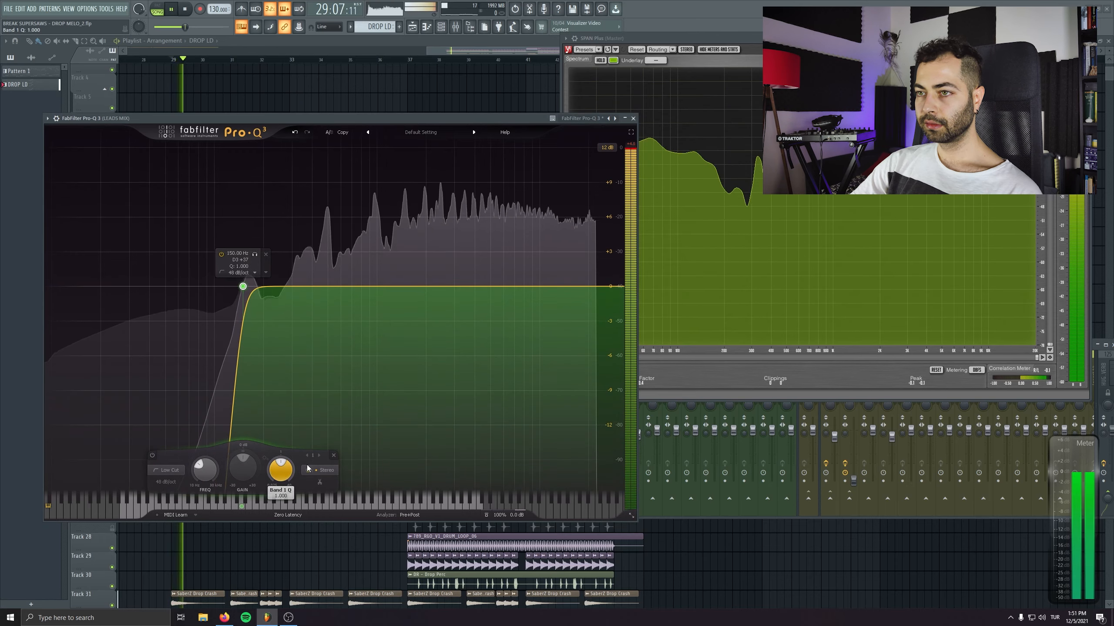
key("space")
Add a wide low-mid bell in Pro-Q 3, place it at about 378 Hz with +1.58 dB, and play the drop
left_click_drag(370, 115, 328, 171)
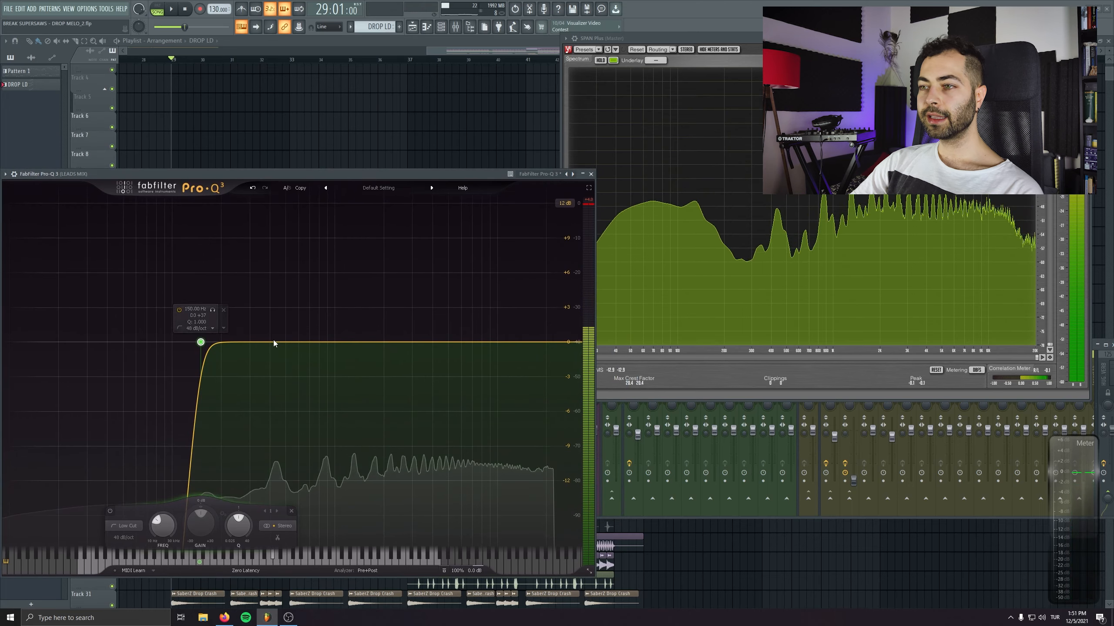
left_click_drag(264, 342, 270, 293)
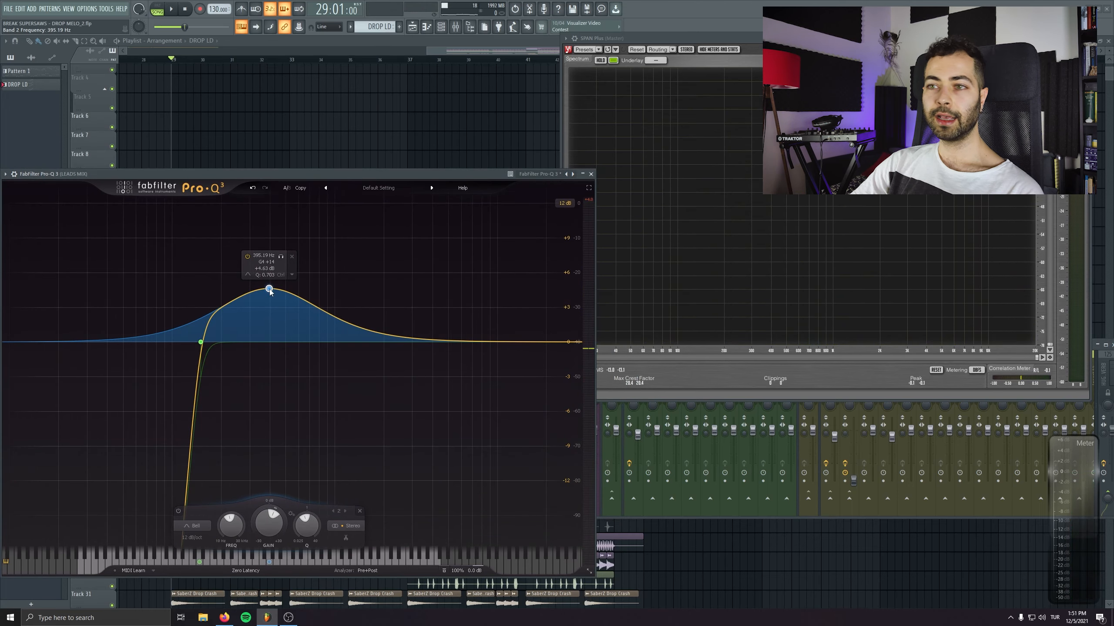
left_click_drag(290, 176, 609, 145)
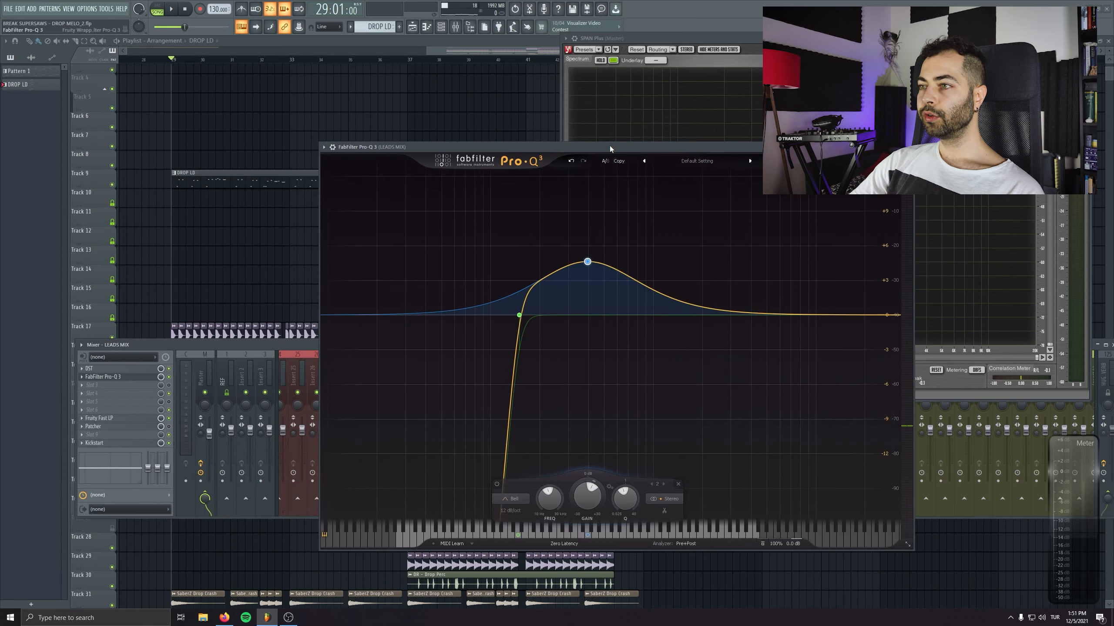
right_click(588, 264)
key("Escape")
left_click_drag(541, 147, 417, 150)
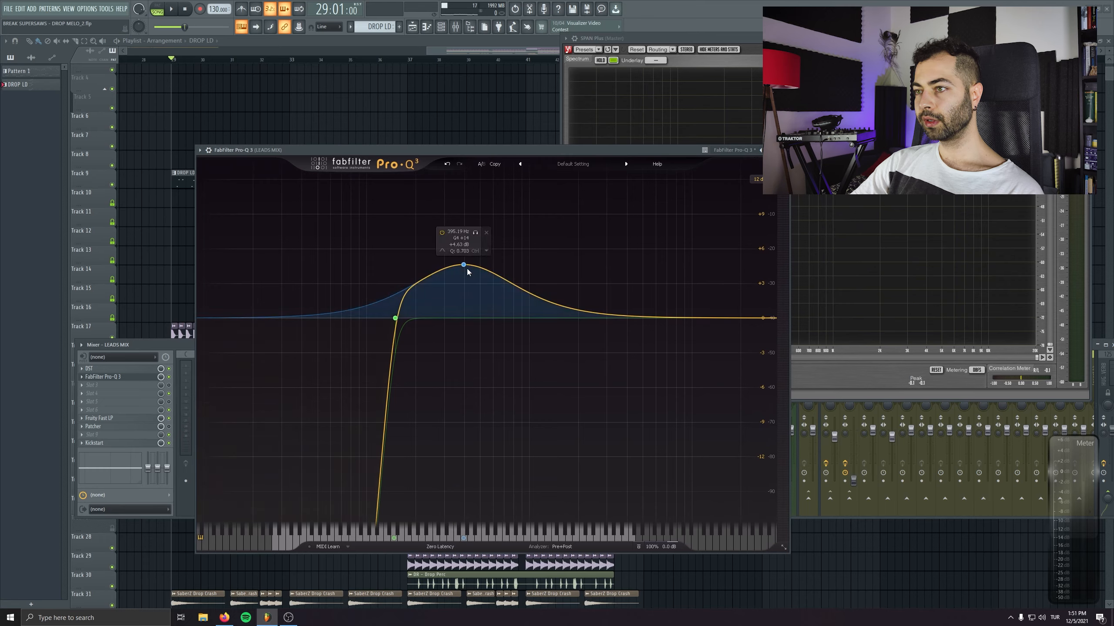
left_click_drag(465, 265, 460, 302)
key("space")
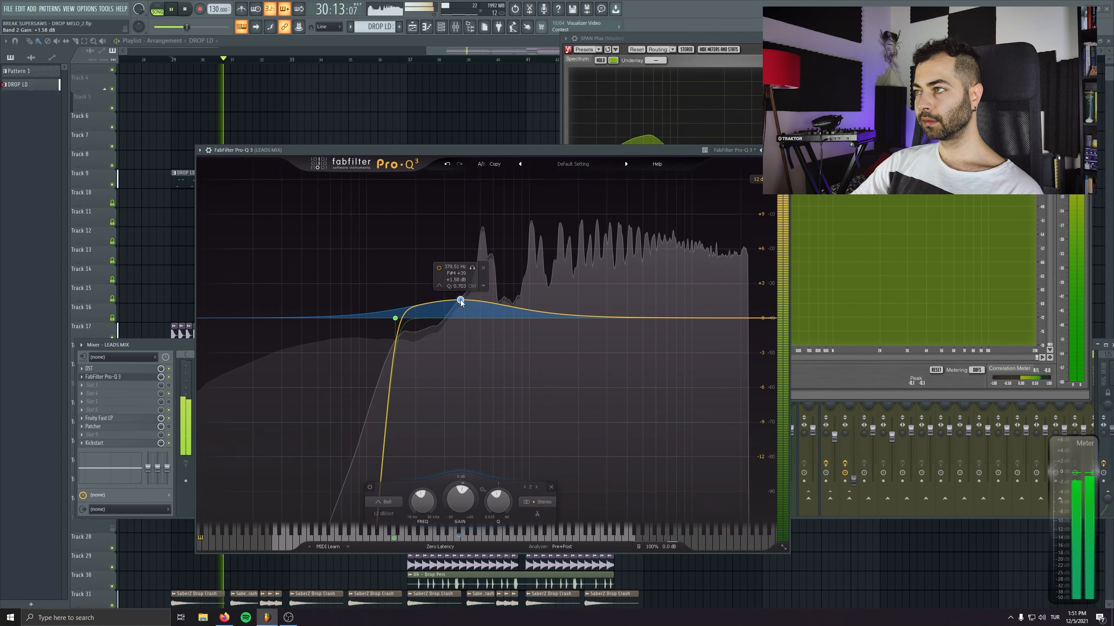
Add a high bell at about 8.9 kHz with +1.58 dB gain and Q about 1.4 during playback
mouse_move(684, 302)
left_mouse_down()
mouse_move(686, 290)
mouse_move(683, 302)
left_mouse_up()
scroll(686, 290, "up", 2)
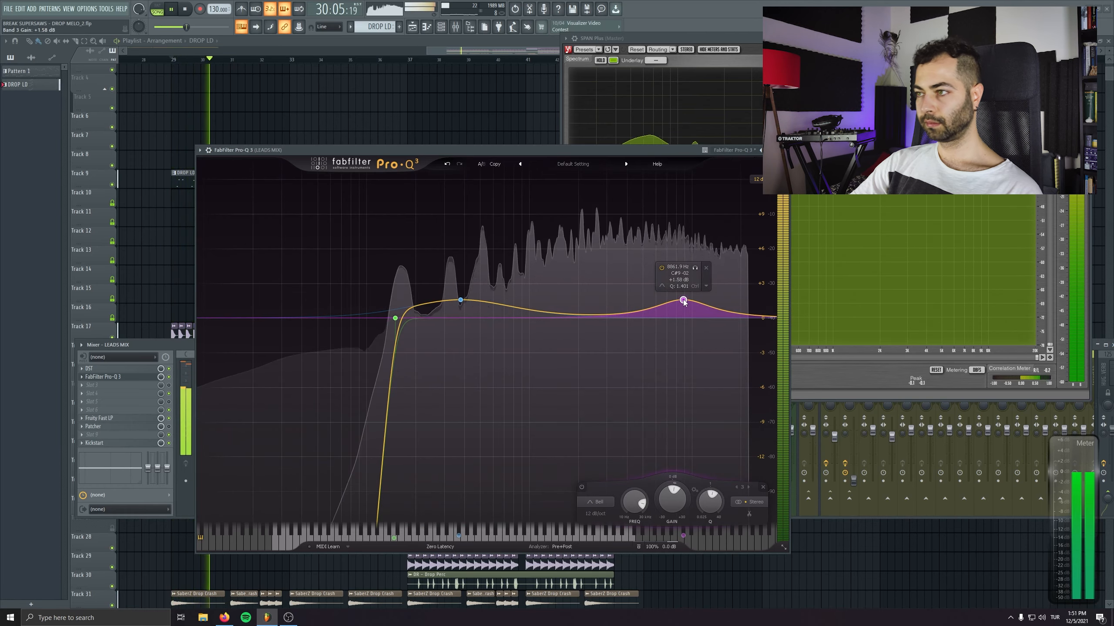
key("space")
Narrow the low-mid bell to Q about 4 at about 428 Hz and +3.27 dB, and delete that band
scroll(460, 300, "up", 4)
left_click_drag(460, 300, 469, 282)
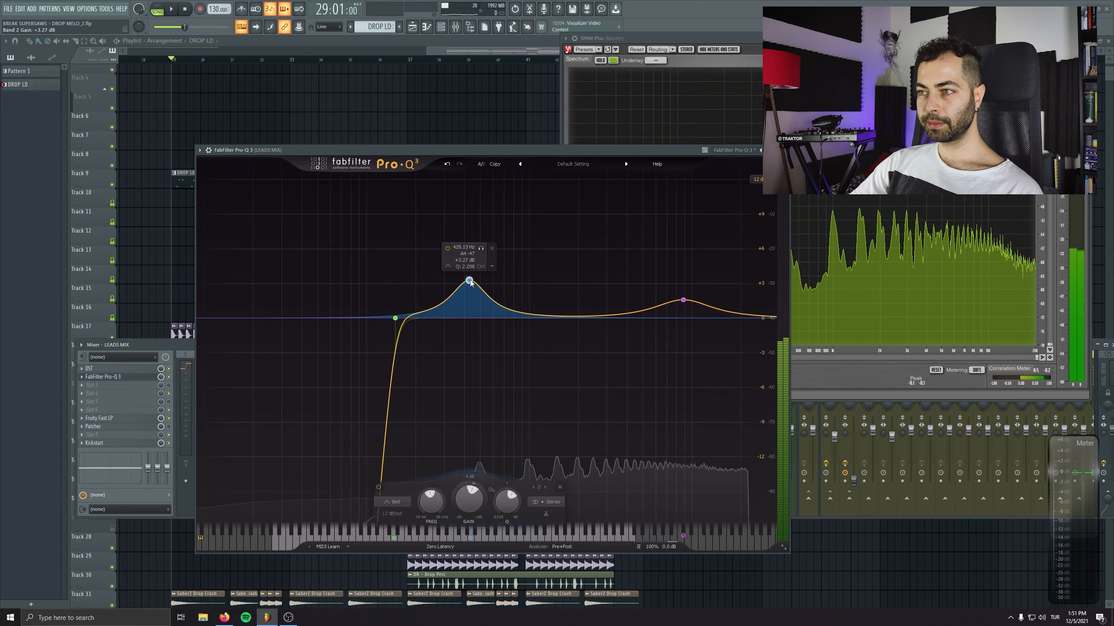
scroll(469, 281, "up", 3)
right_click(469, 280)
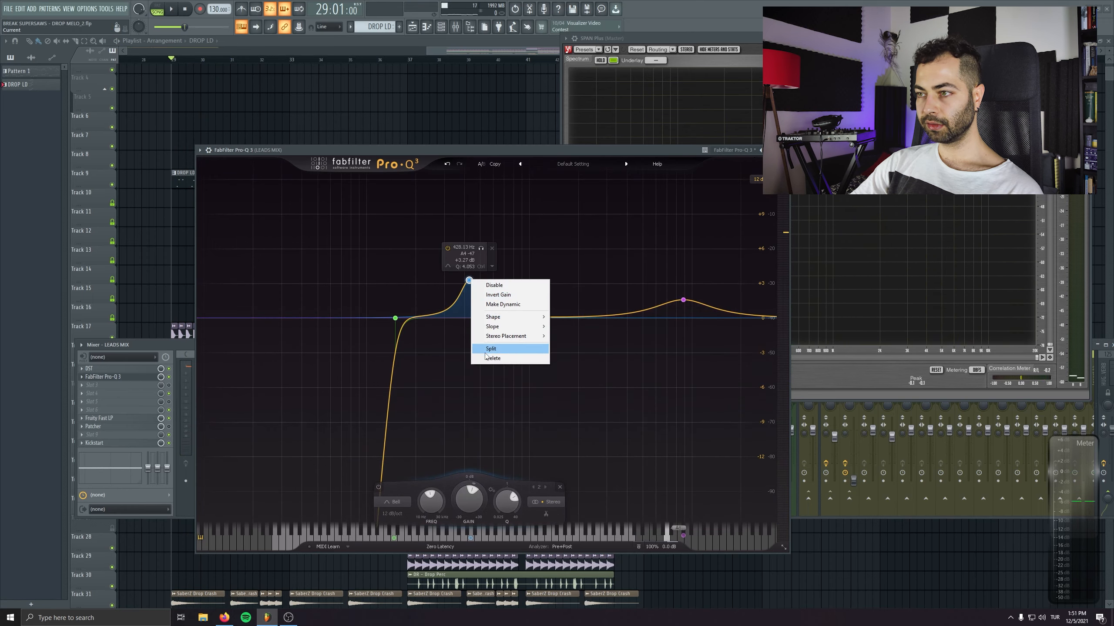
left_click(487, 358)
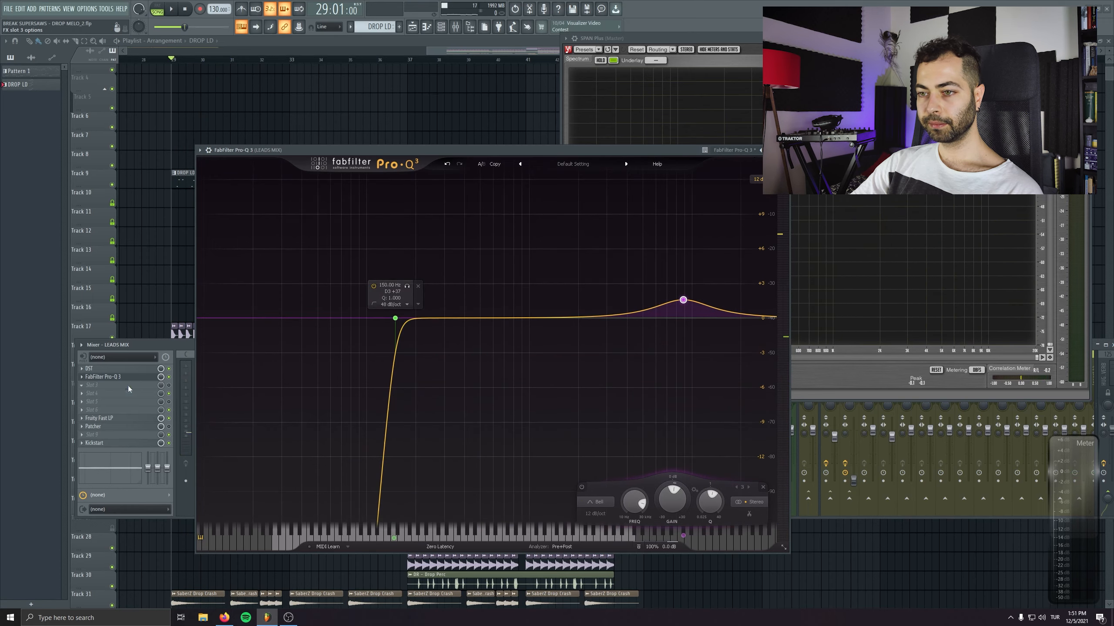
Load PuigTec EQP1A Stereo after Pro-Q 3 on LEADS MIX and arrange both equalizer windows around the mixer
left_click_drag(428, 149, 462, 163)
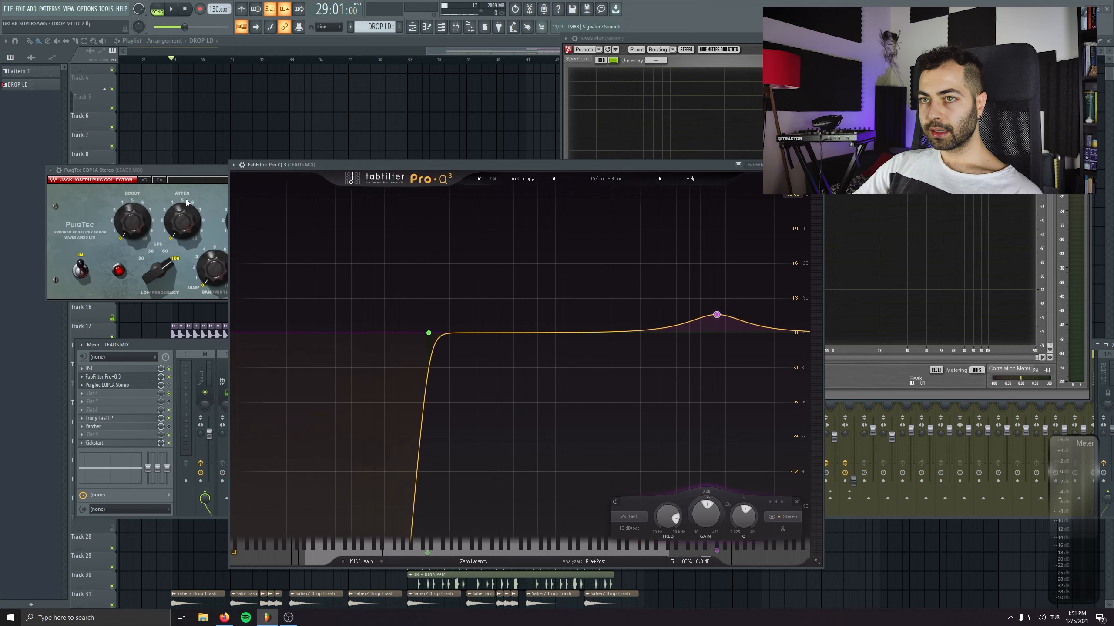
left_click(197, 169)
left_click_drag(197, 169, 191, 175)
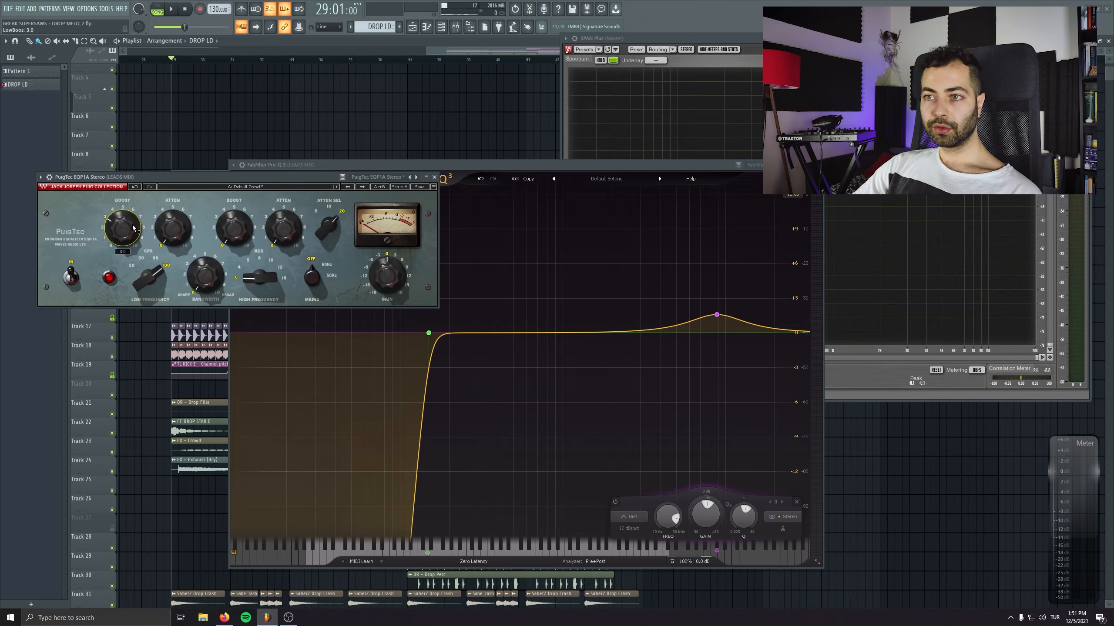
left_click_drag(242, 178, 223, 186)
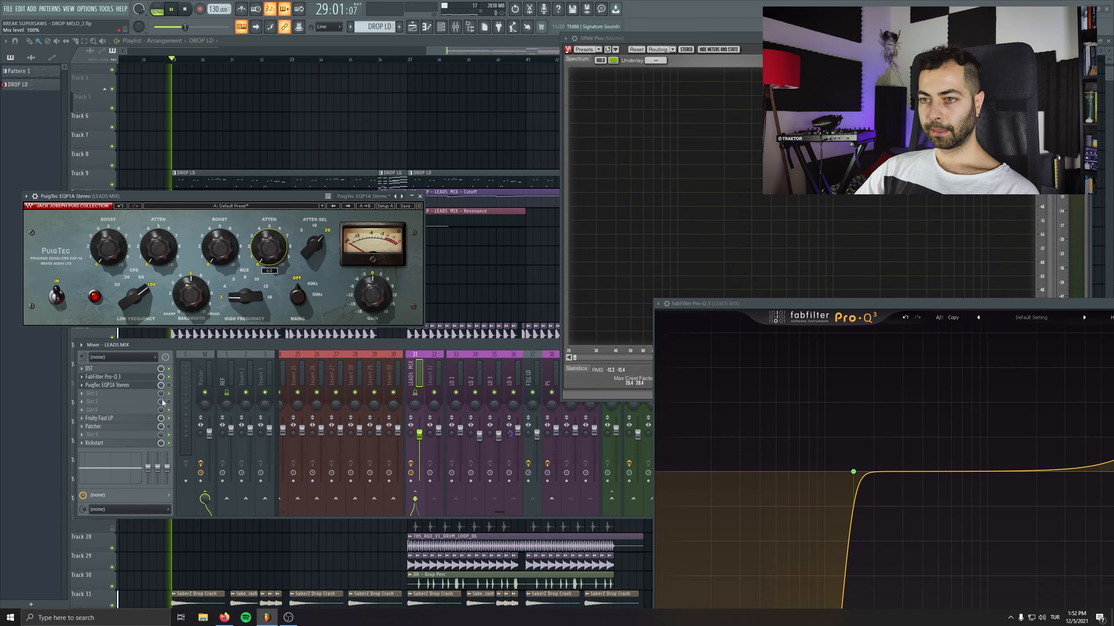
During playback, set PuigTec's low boost to 2.7 and high boost to 1.8, and slightly lower its output gain
key("space")
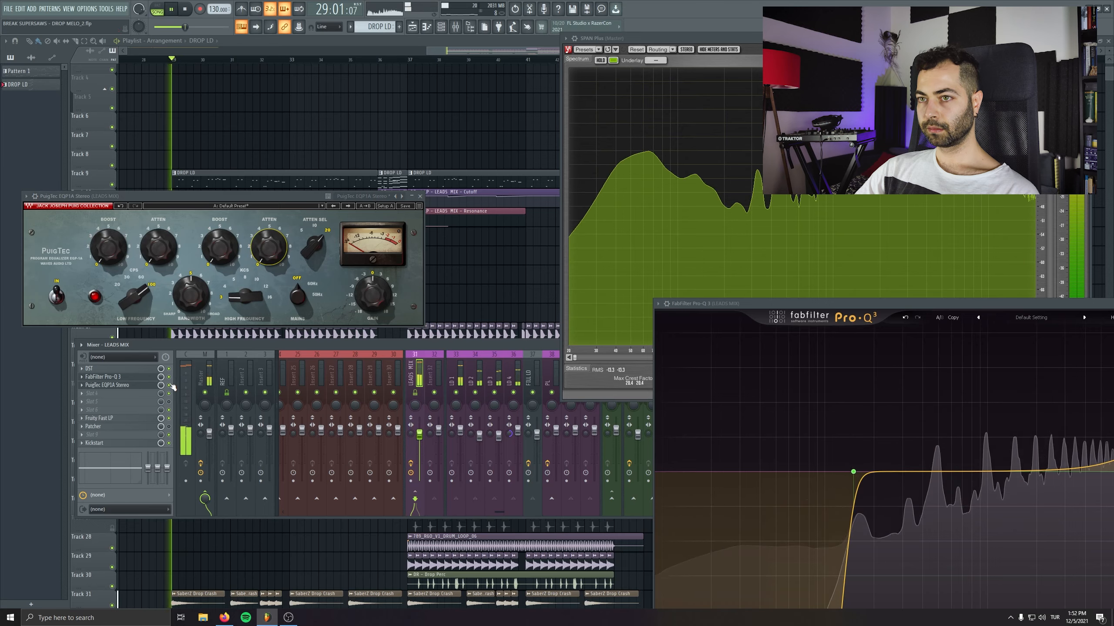
left_click_drag(111, 255, 111, 241)
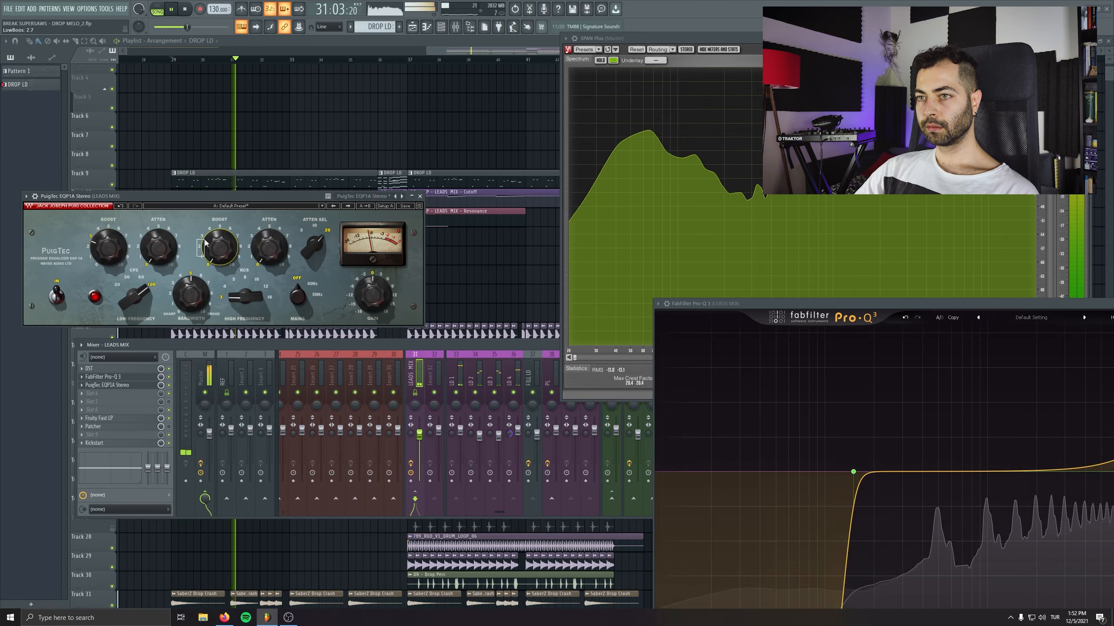
left_click_drag(219, 257, 219, 242)
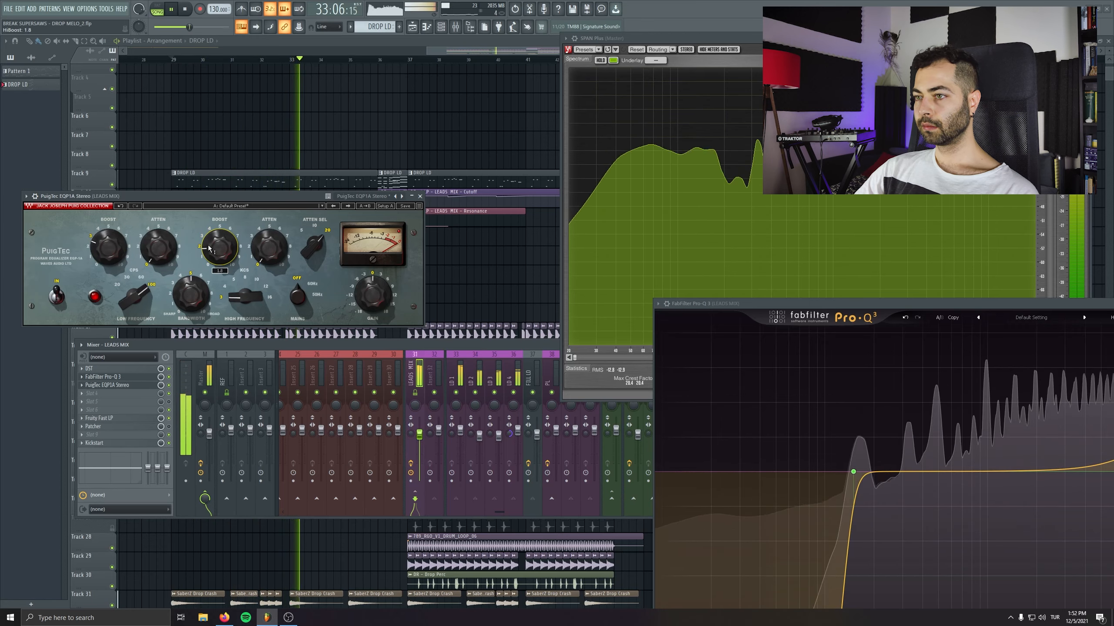
left_click_drag(372, 293, 372, 300)
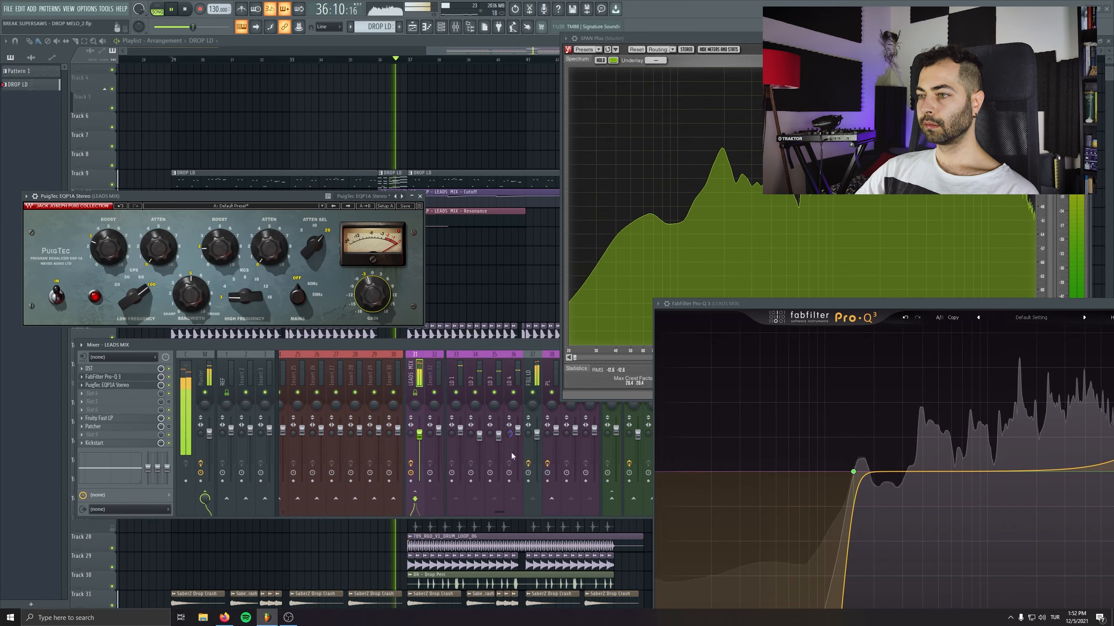
Set the LEADS MIX volume to about 94% (-1.5 dB) and close the PuigTec window during playback
key("space")
right_click(420, 435)
key("Escape")
key("space")
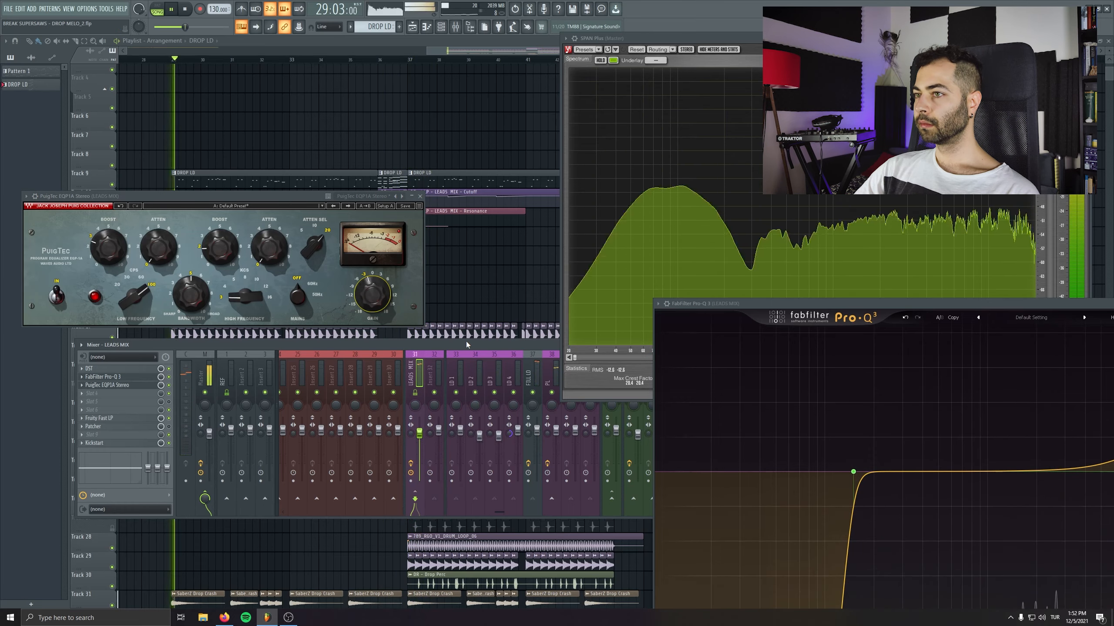
key("Escape")
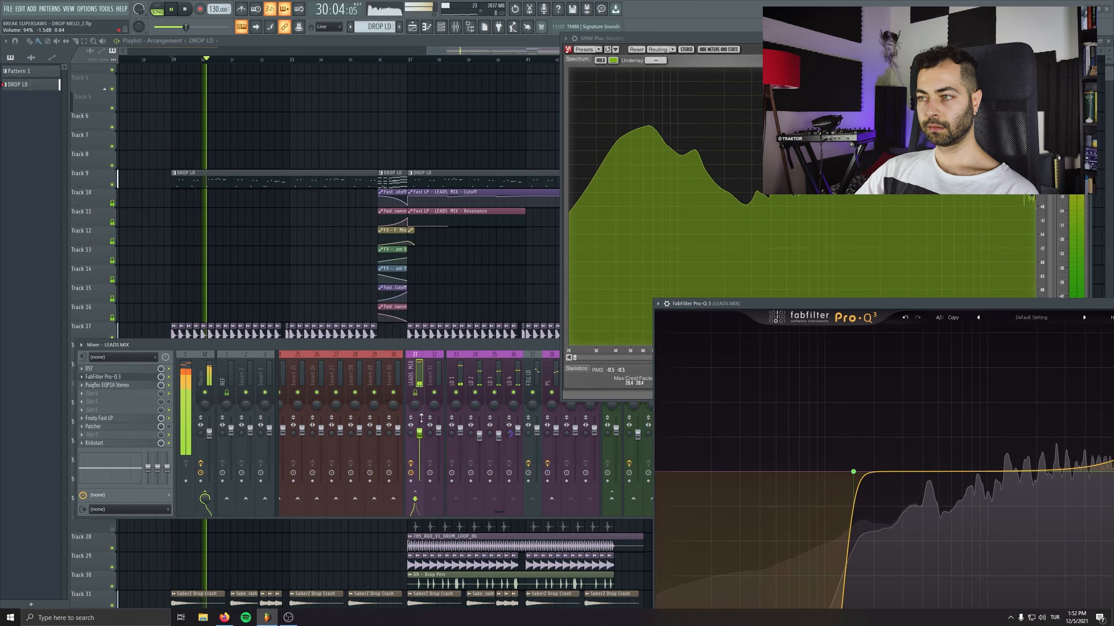
Restart the drop and toggle the PuigTec effect slot on LEADS MIX to compare the sound
key("space")
key("space")
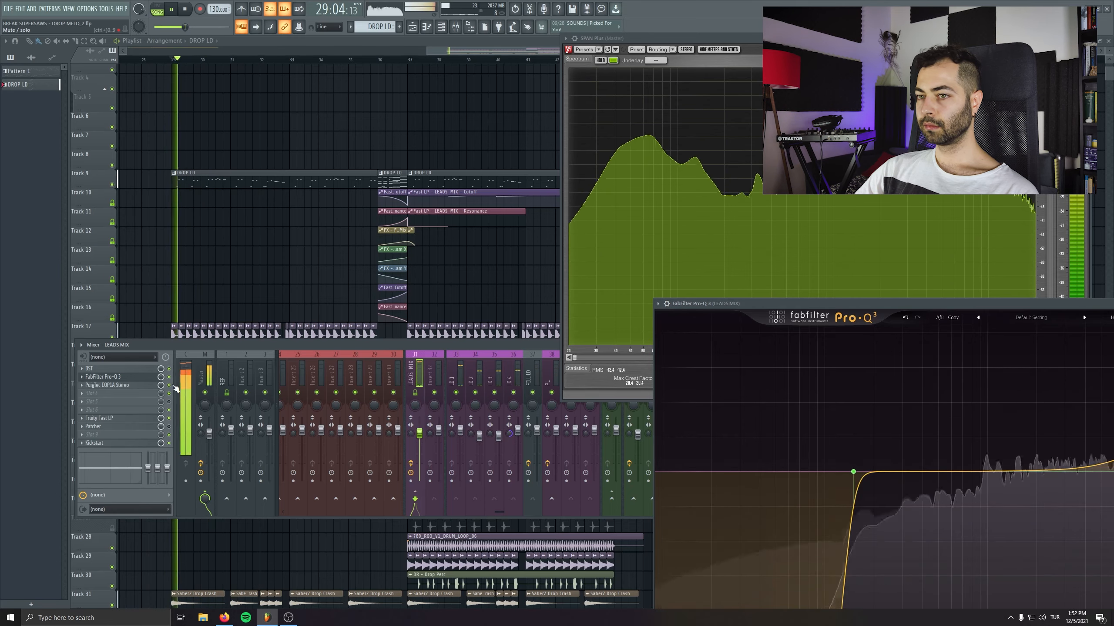
left_click(169, 386)
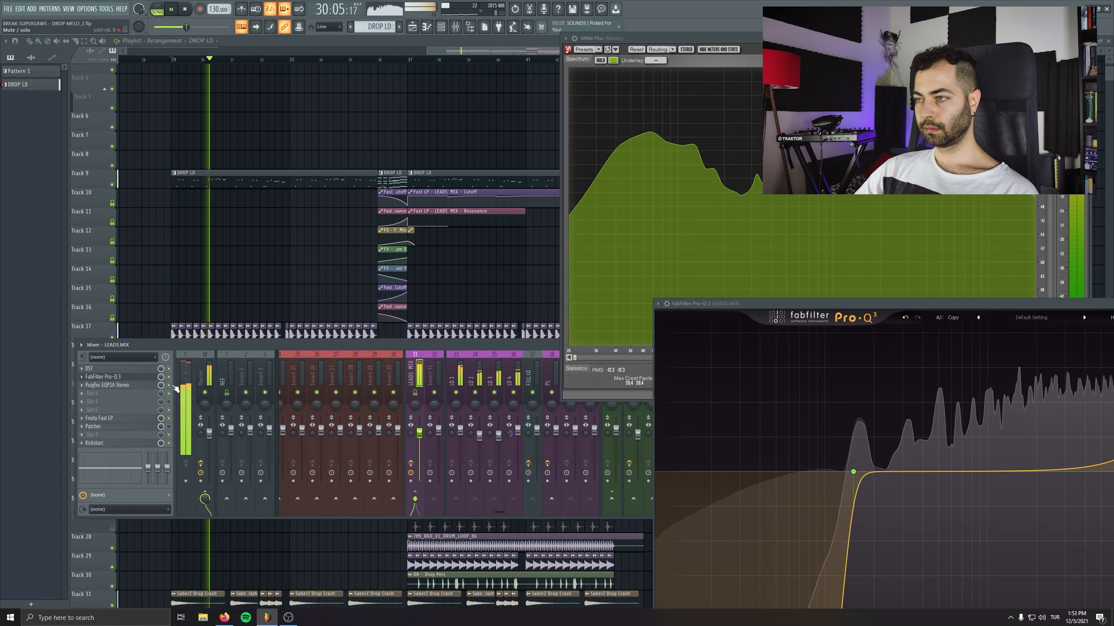
Stop playback, try a +5.30 dB bell boost at 412.60 Hz in Pro-Q 3 on LEADS MIX, and delete the band before closing the equalizer
key("space")
left_click_drag(687, 303, 187, 238)
left_click(395, 348)
right_click(395, 348)
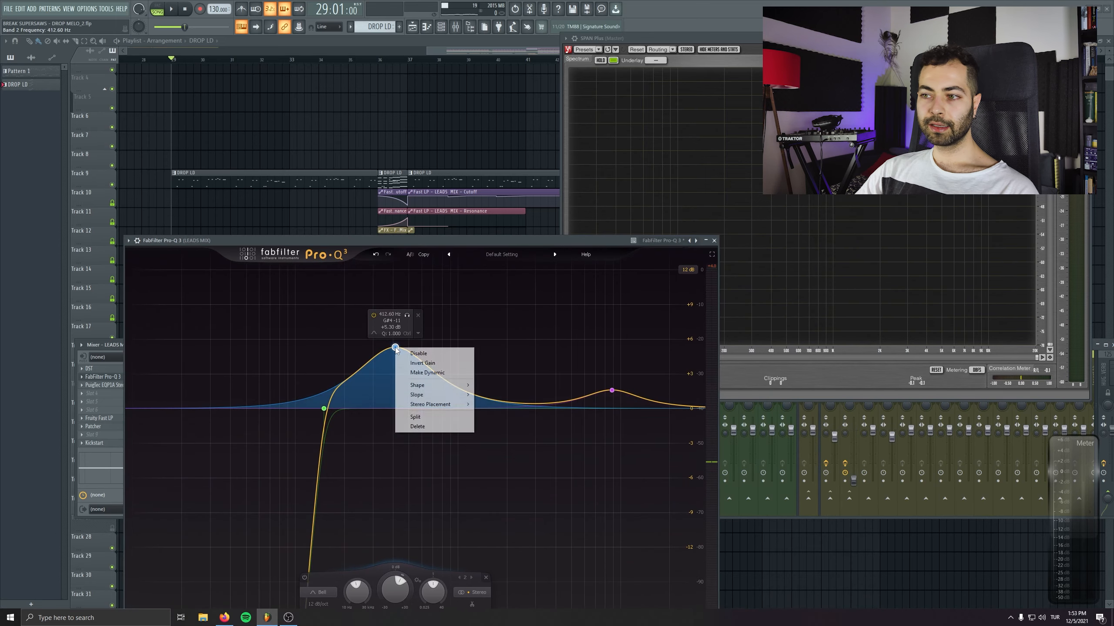
left_click(417, 426)
left_click_drag(307, 241, 459, 250)
left_click(105, 385)
left_click(420, 196)
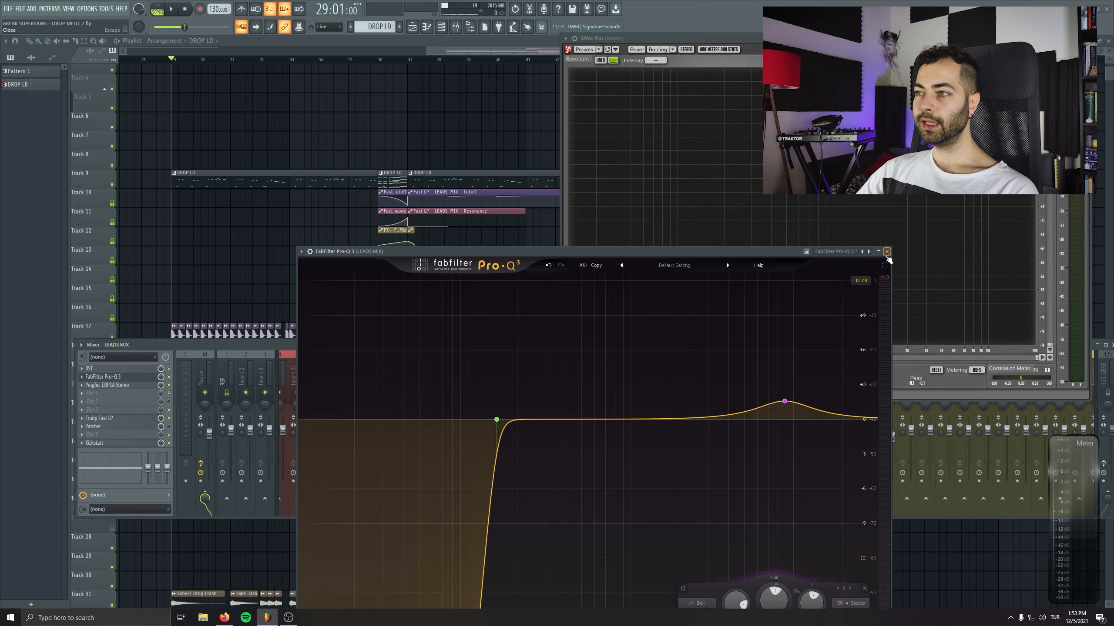
left_click(886, 252)
Open Patcher on LEADS MIX and inspect the routing in its Map view before returning to the Surface controls
left_click(135, 427)
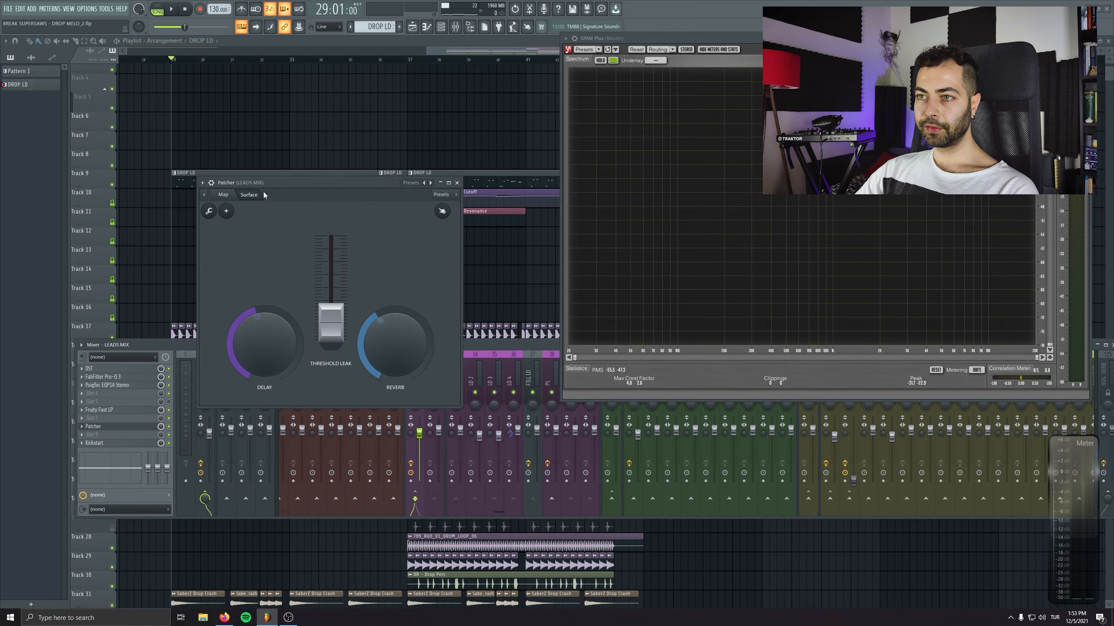
left_click(223, 195)
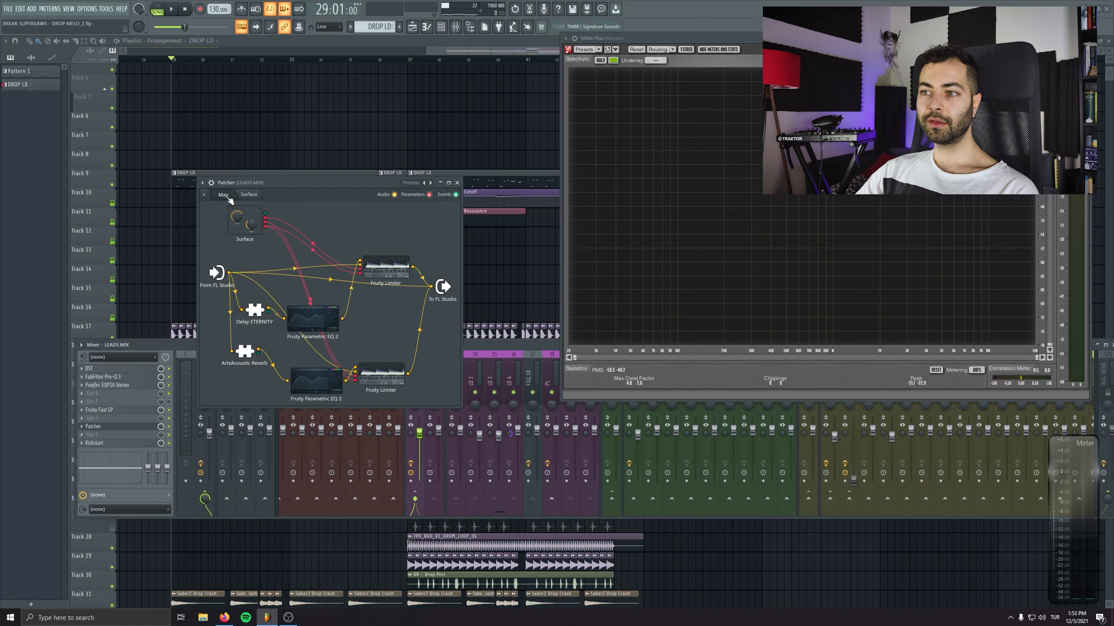
left_click(249, 195)
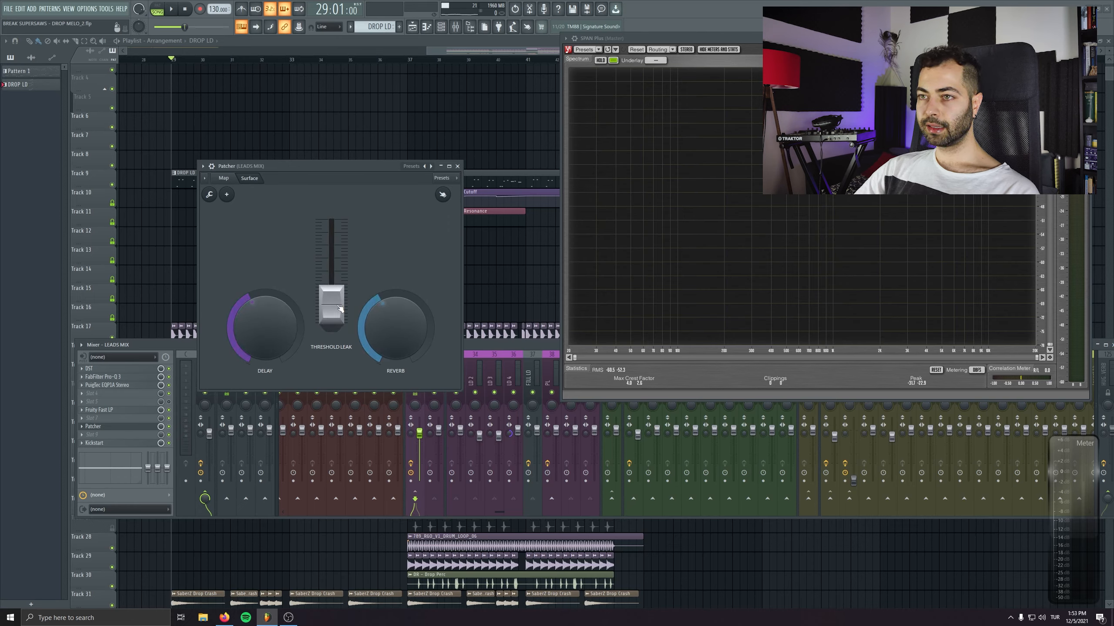
During playback, nudge the LEADS MIX volume and fine-tune Patcher's threshold leak fader, and close Patcher
key("space")
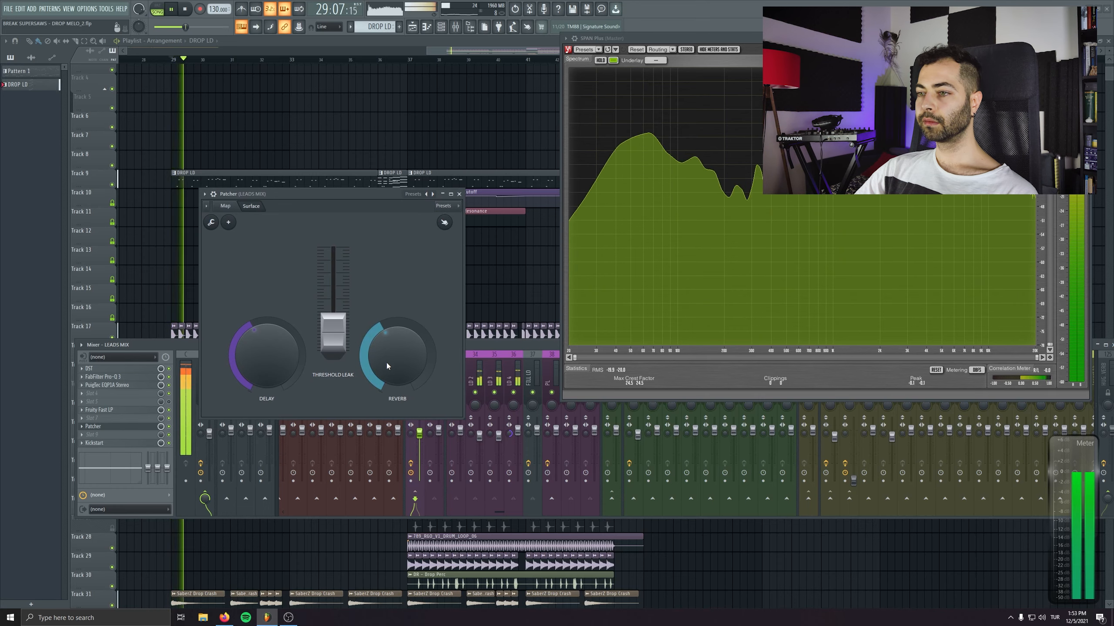
left_click_drag(419, 434, 419, 430)
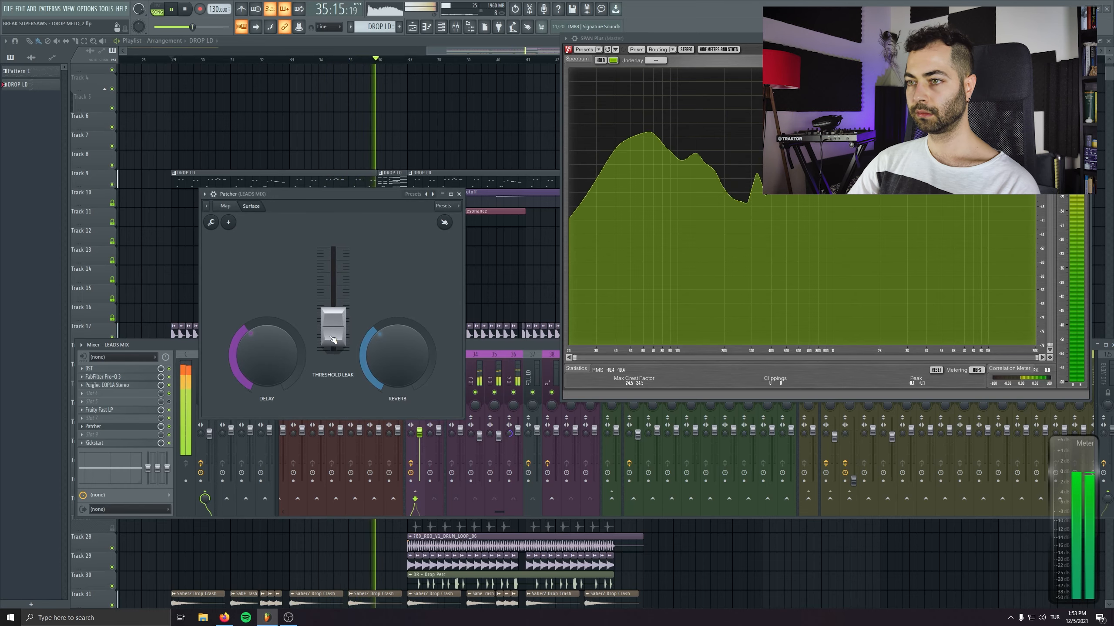
left_click_drag(333, 339, 333, 346)
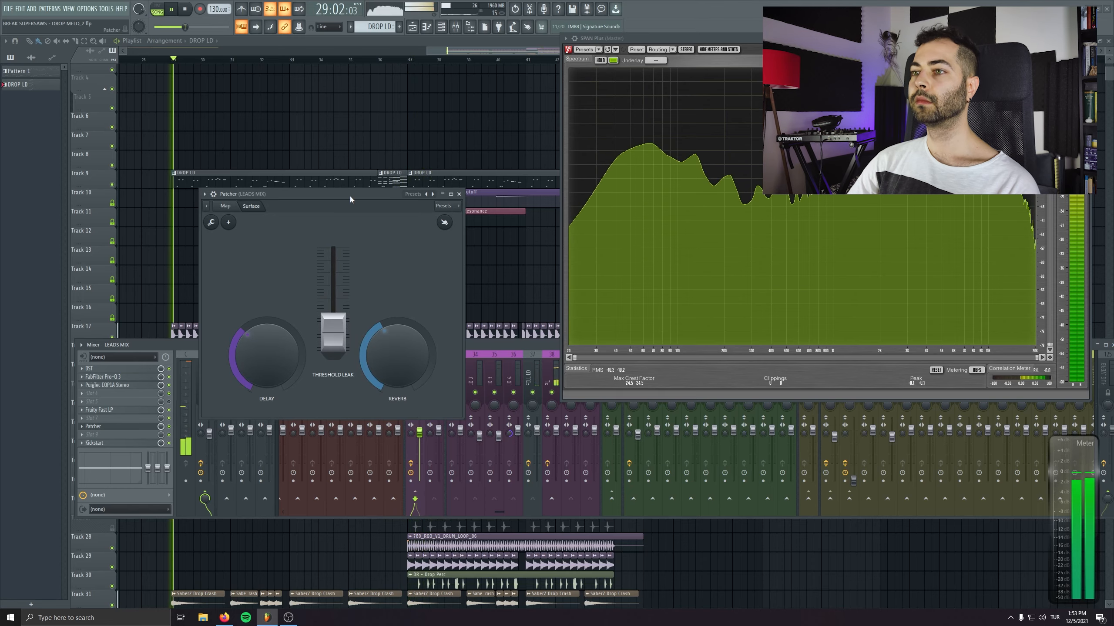
left_click(459, 195)
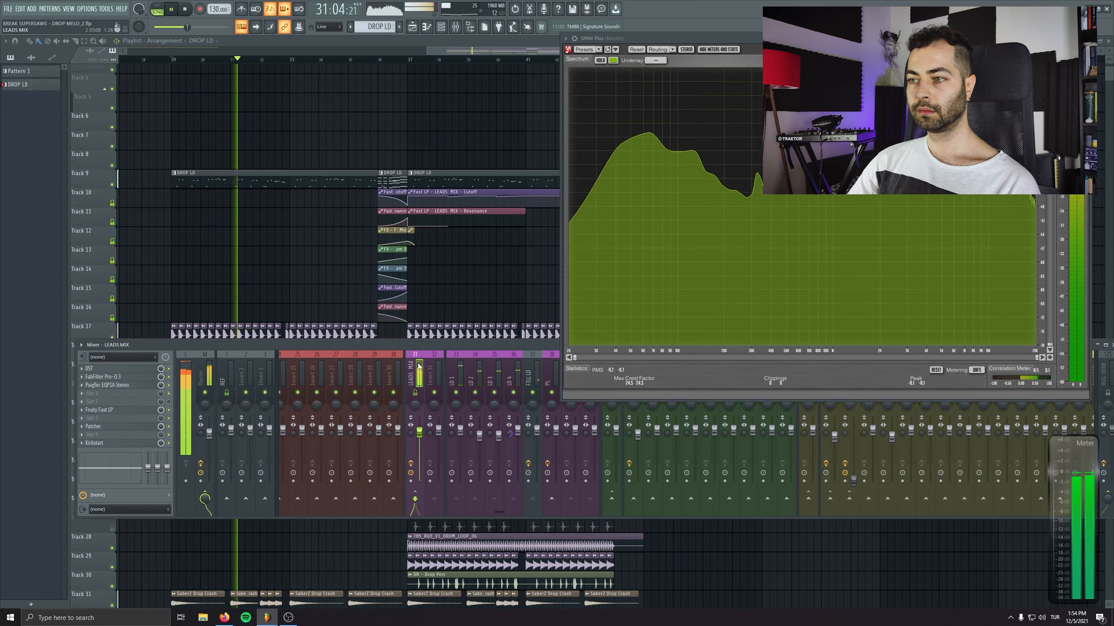
Open LFOTool from the Master effects during playback and slightly lower the LEADS MIX volume
left_click(205, 377)
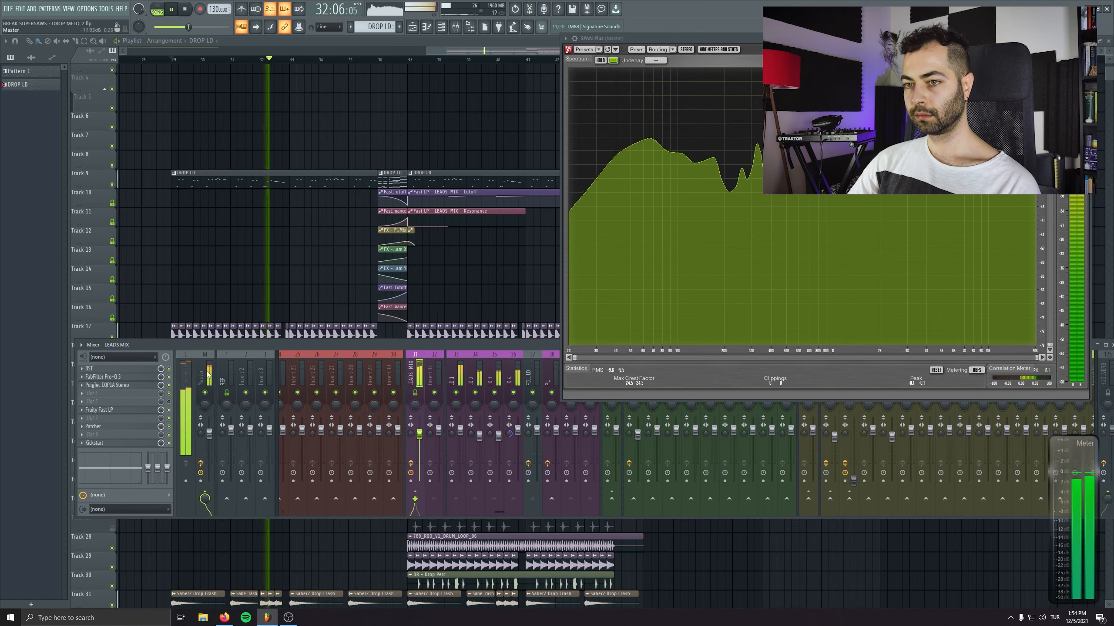
left_click(94, 419)
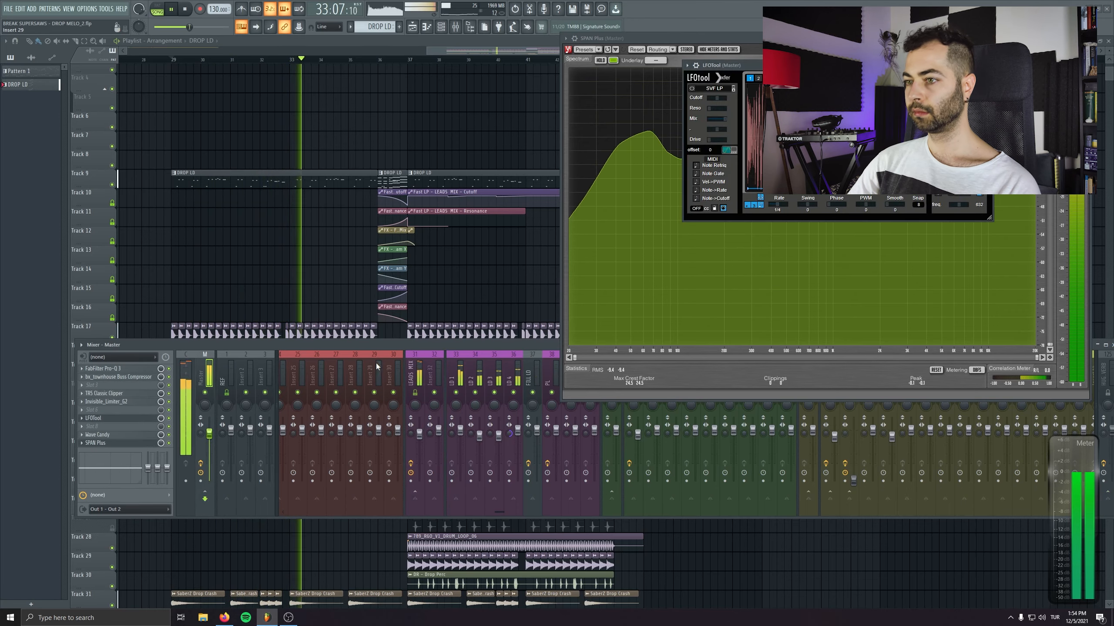
left_click(419, 433)
scroll(419, 434, "down", 1)
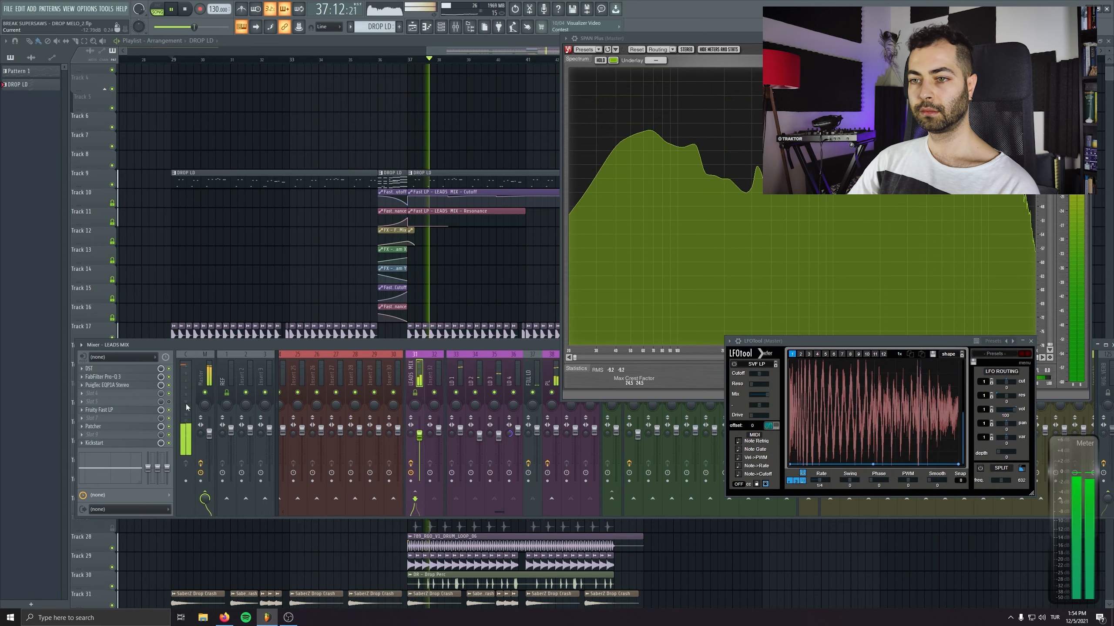
Reopen Patcher on LEADS MIX, readjust its threshold leak during playback, and stop the song and close Patcher
left_click(141, 426)
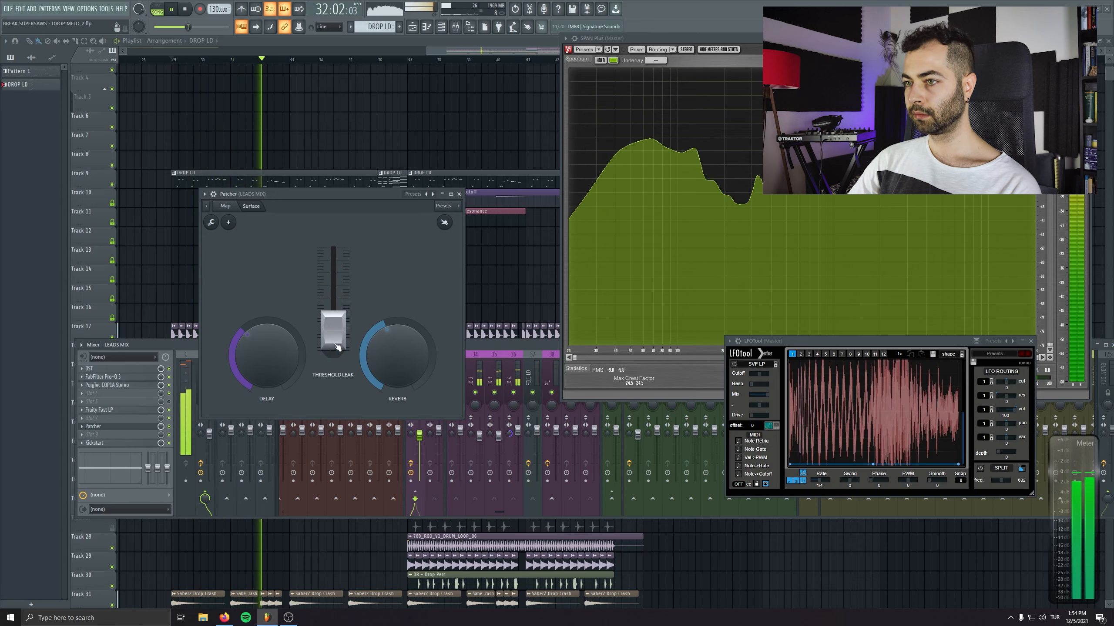
left_click_drag(339, 354, 350, 335)
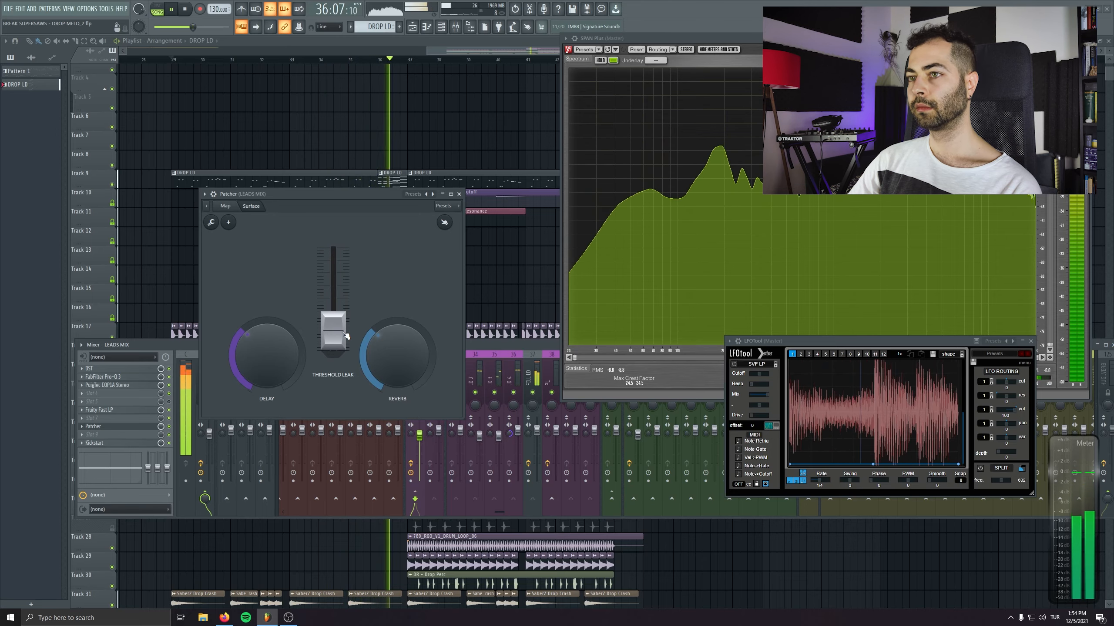
key("space")
left_click(459, 194)
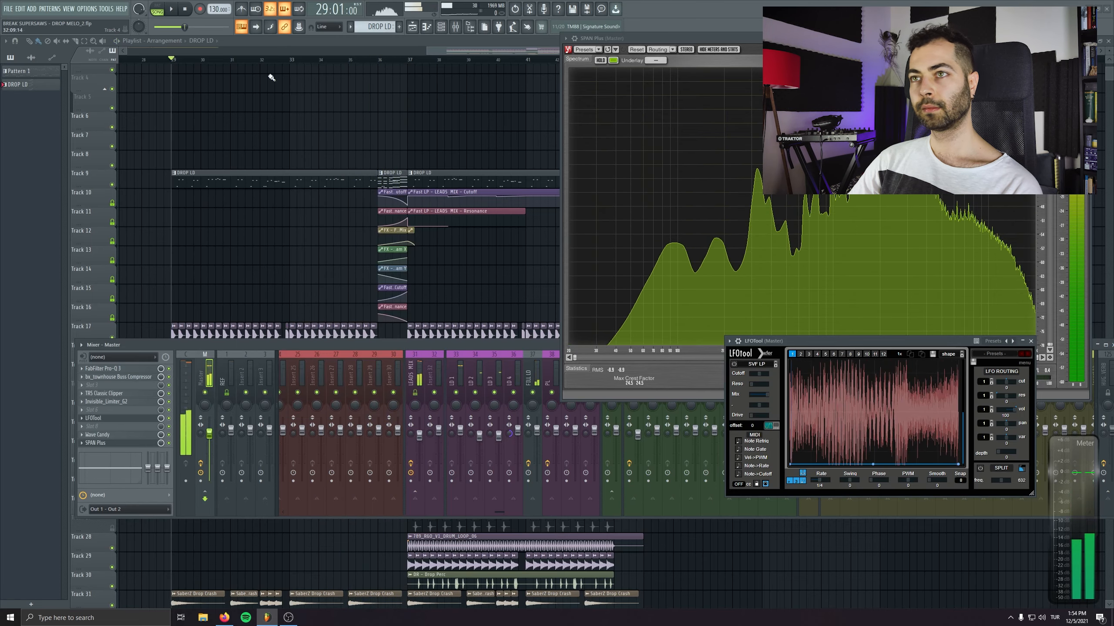
Copy the DST distortion from LEADS MIX into the first effect slot of the FILL LD channel
key("F9")
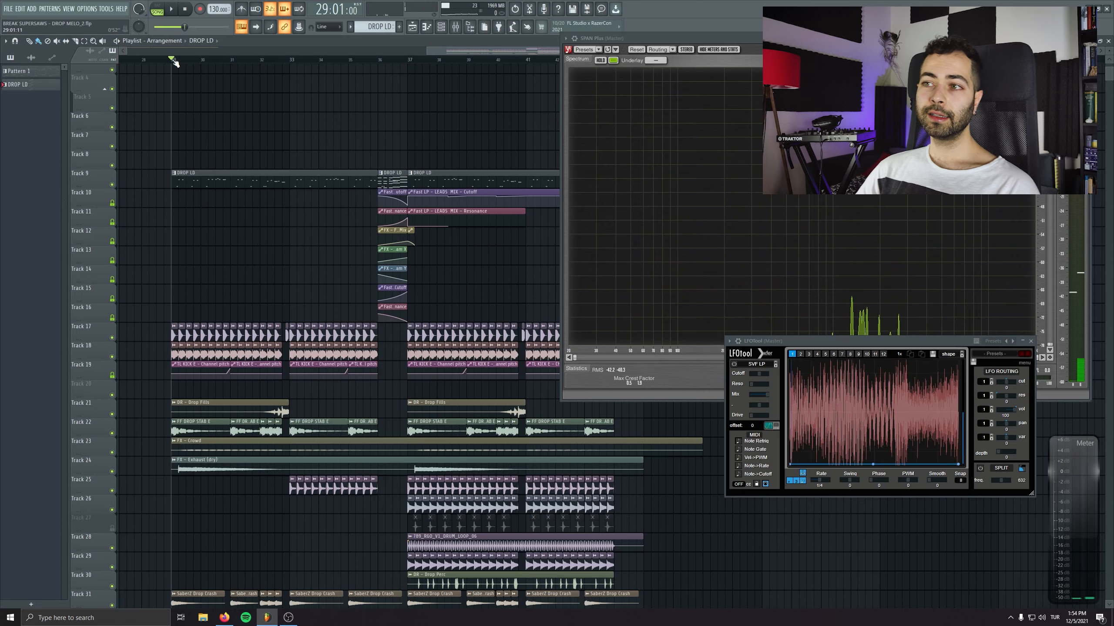
scroll(382, 96, "down", 3)
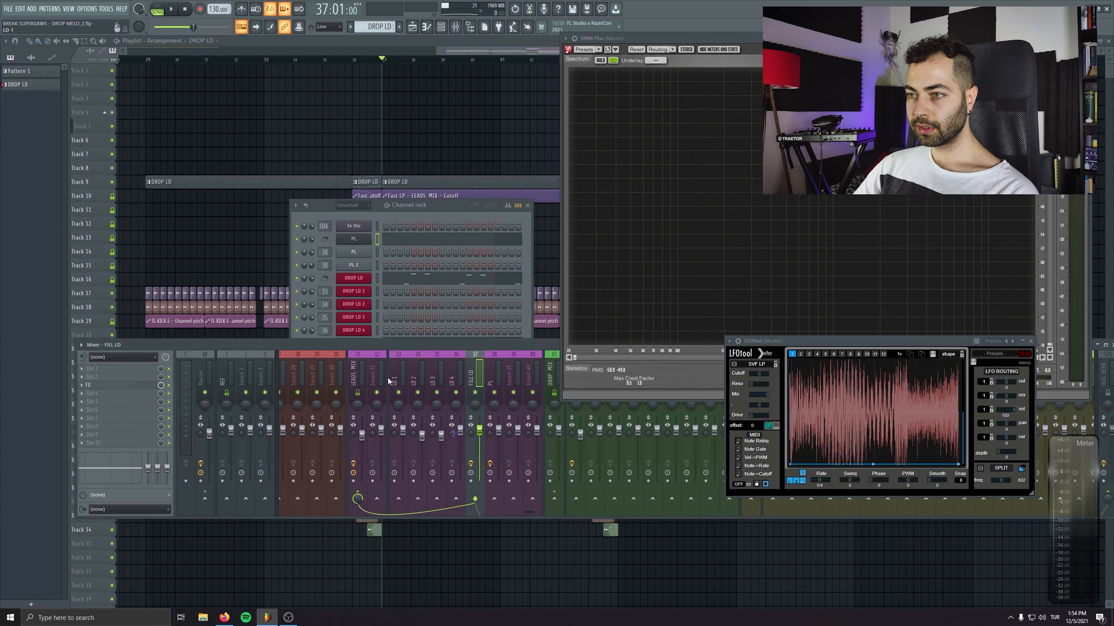
left_click(362, 362)
left_click(81, 369)
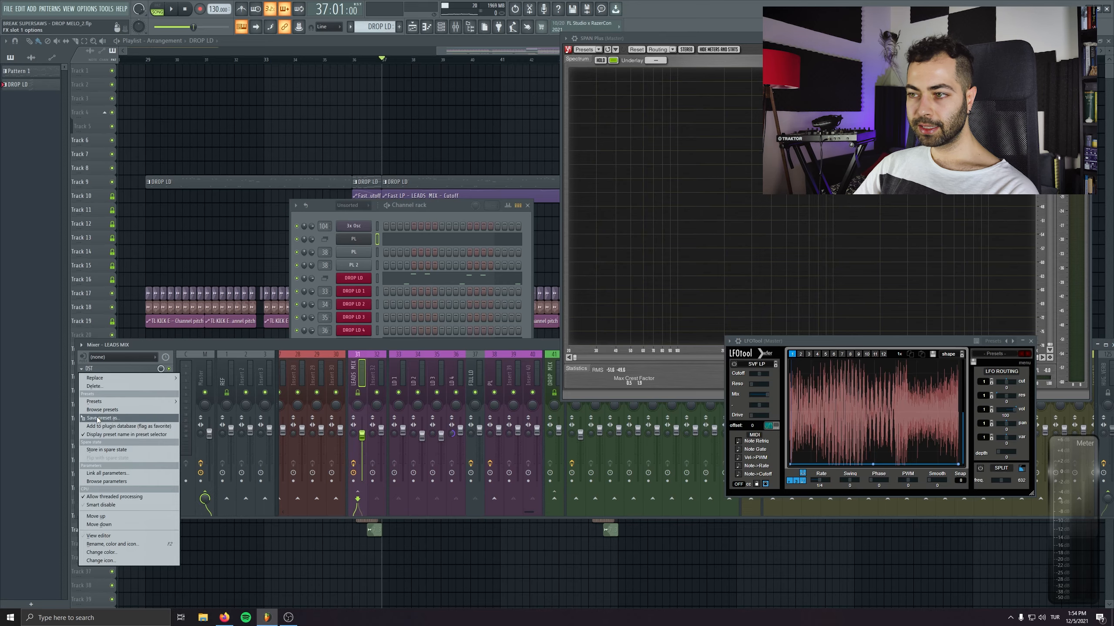
key("Escape")
left_click(471, 382)
left_click(97, 369)
key("F9")
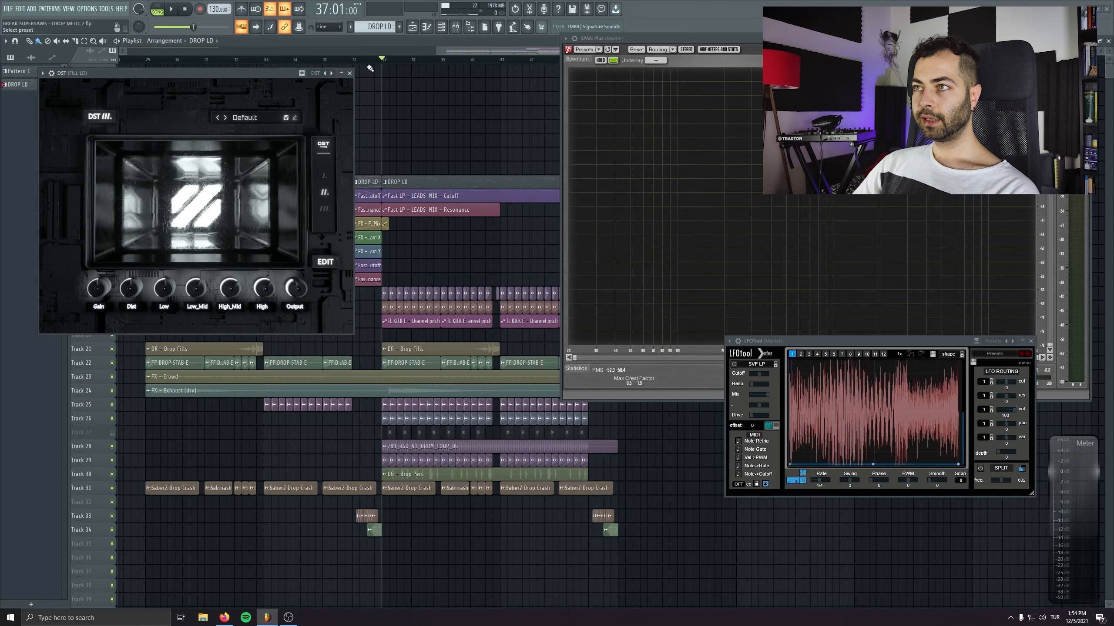
Play the drop briefly from bar 37 with the mixer shown to check the FILL LD distortion
left_click(460, 28)
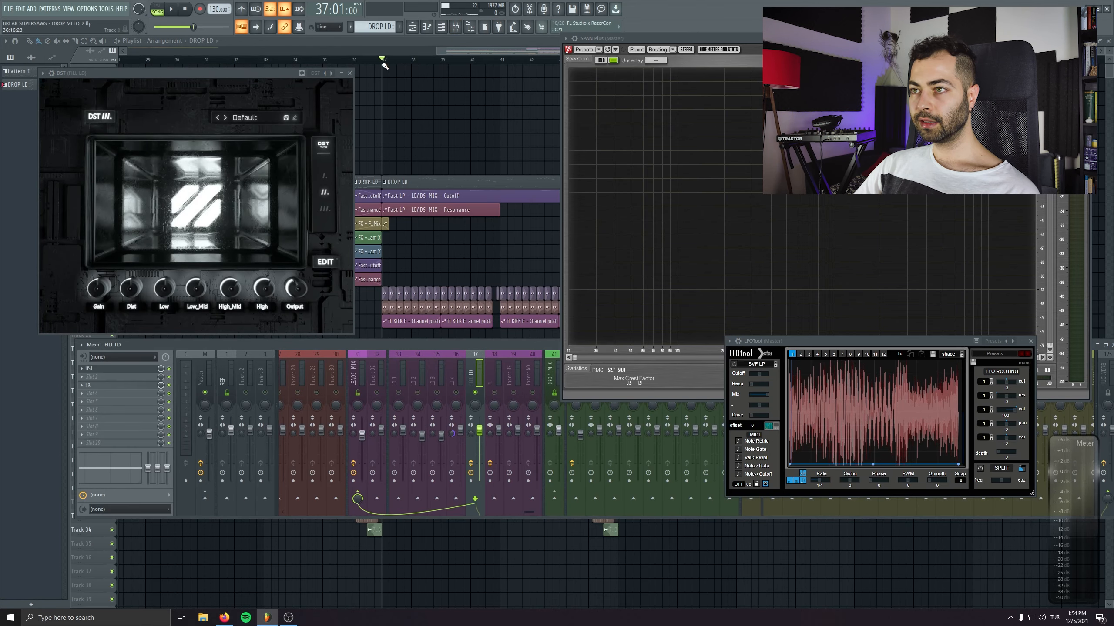
scroll(398, 181, "up", 2)
key("space")
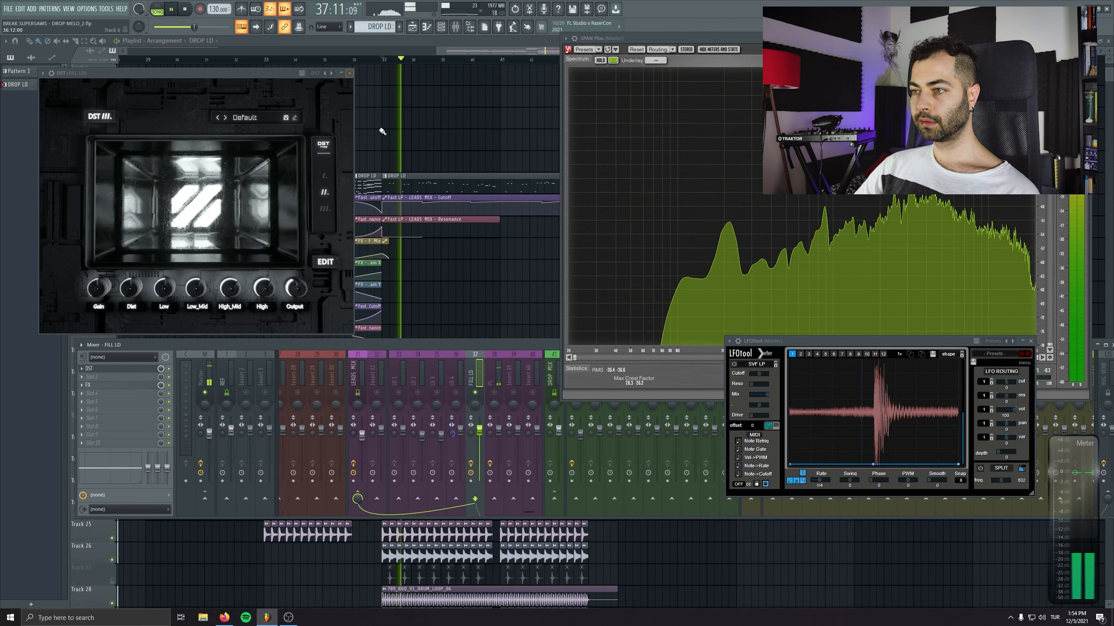
key("space")
Copy DST from FILL LD into the first effect slot of the PL channel and close both DST windows
left_click(81, 368)
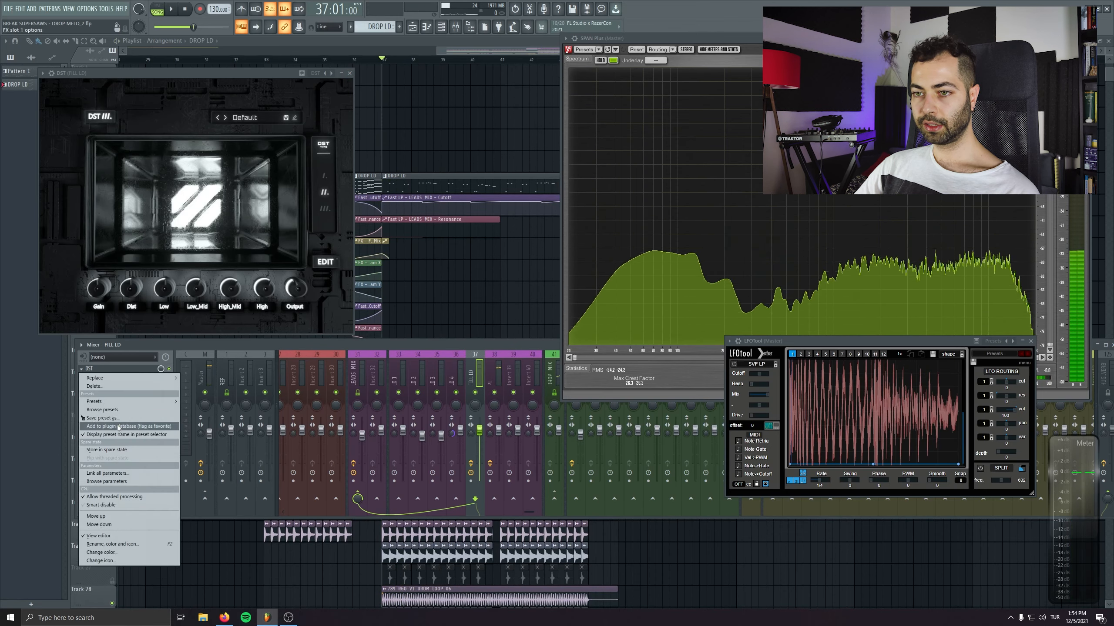
left_click_drag(127, 424, 489, 388)
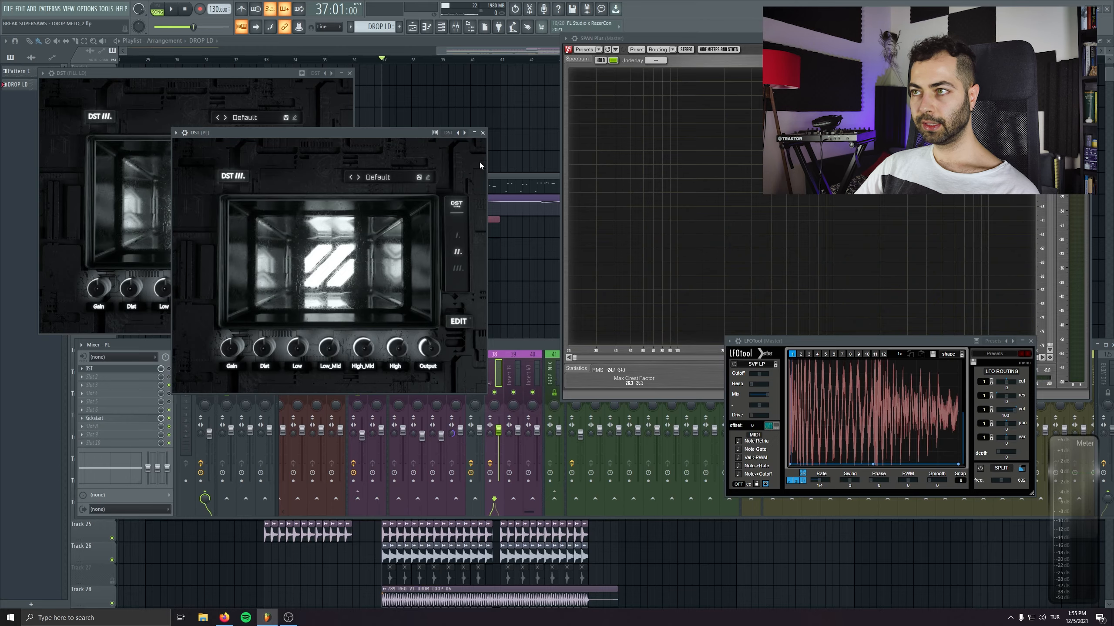
key("Escape")
key("Escape")
Solo playlist Track 9, replay the section from bar 37, and open DST on the PL channel
key("space")
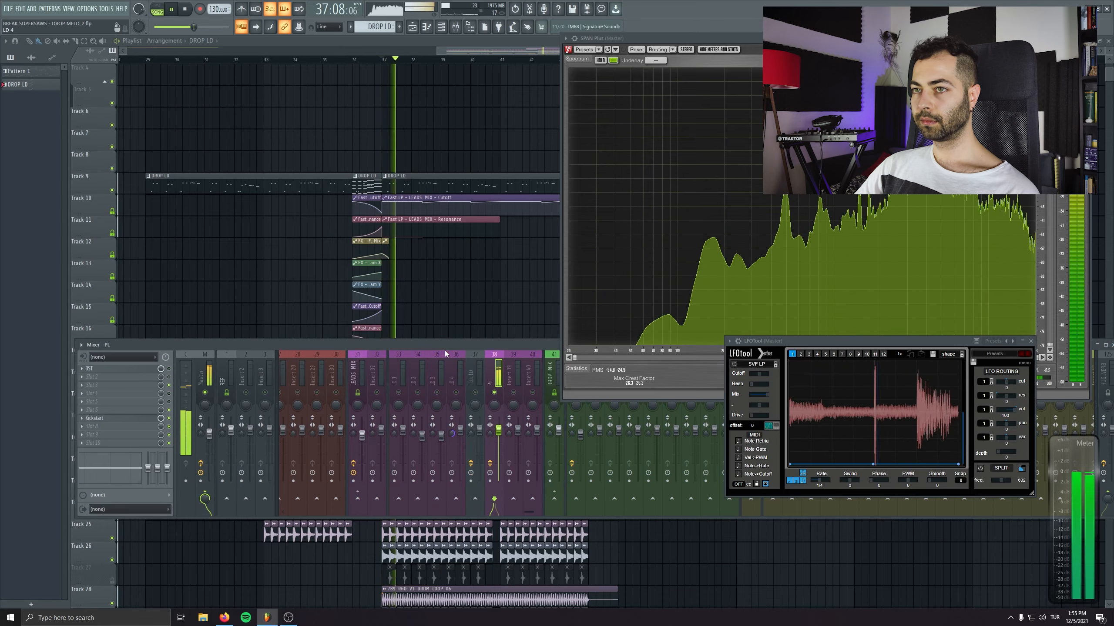
key("F9")
key("F9")
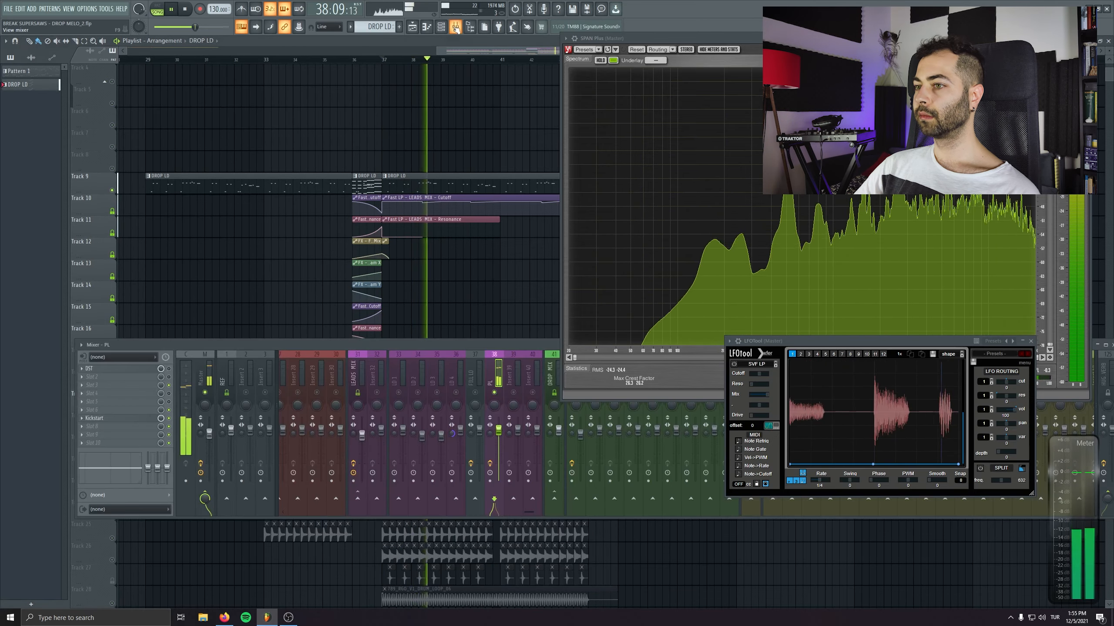
key("space")
key("space")
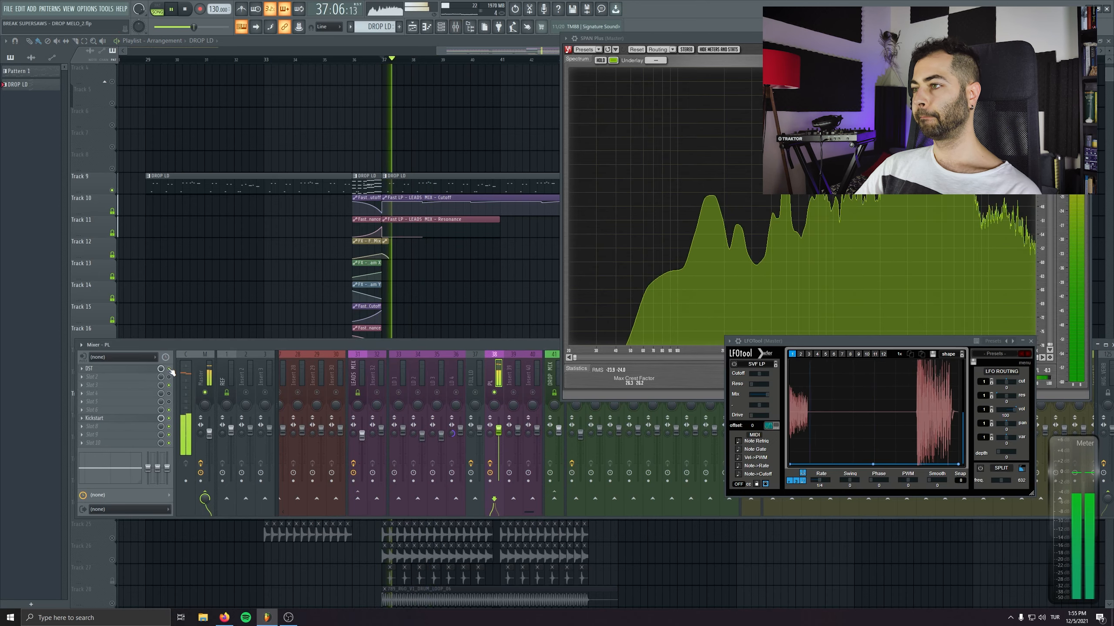
left_click(133, 370)
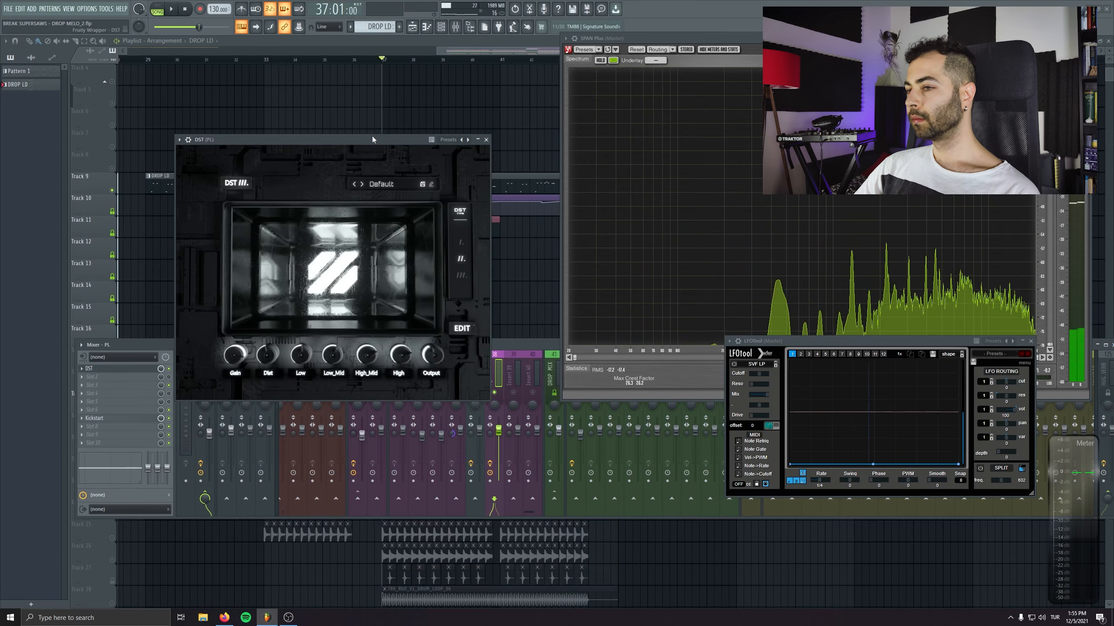
left_click_drag(369, 129, 373, 137)
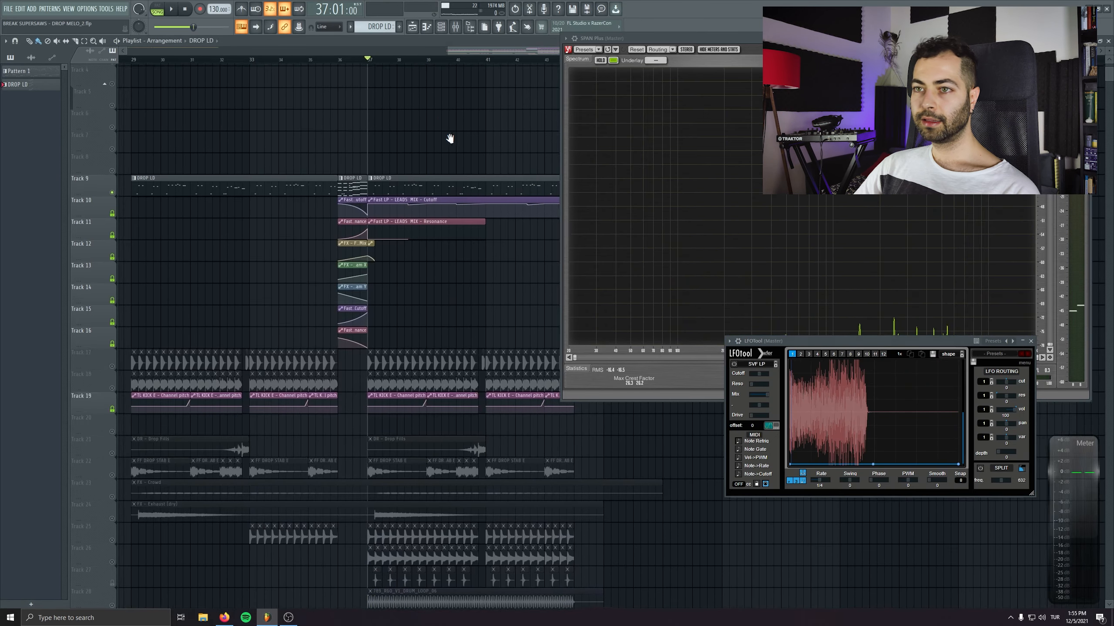
Unmute playlist Tracks 17 and 18 alongside the lead and bring the mixer back
scroll(447, 137, "right", 3)
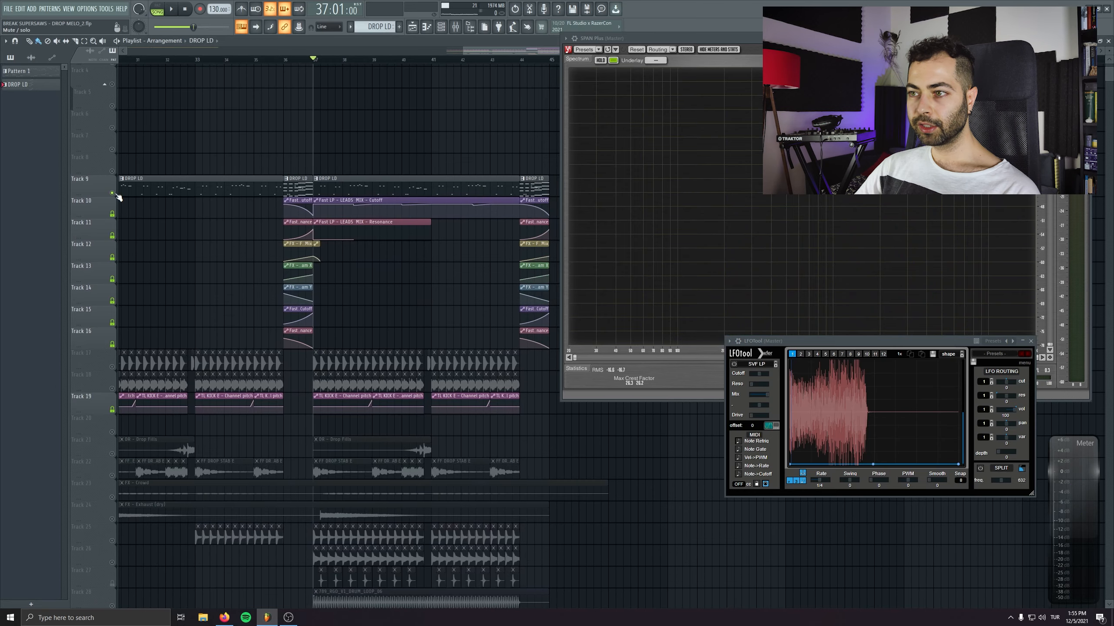
scroll(417, 241, "down", 3)
key("F9")
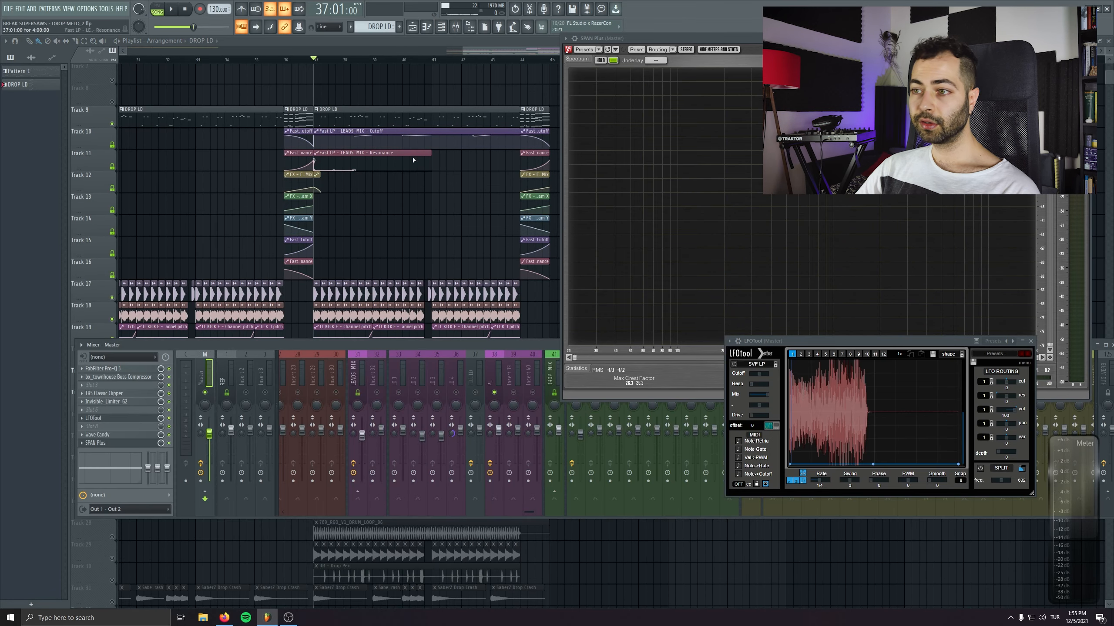
Open the DST windows on LEADS MIX and PL to compare their settings
left_click(119, 372)
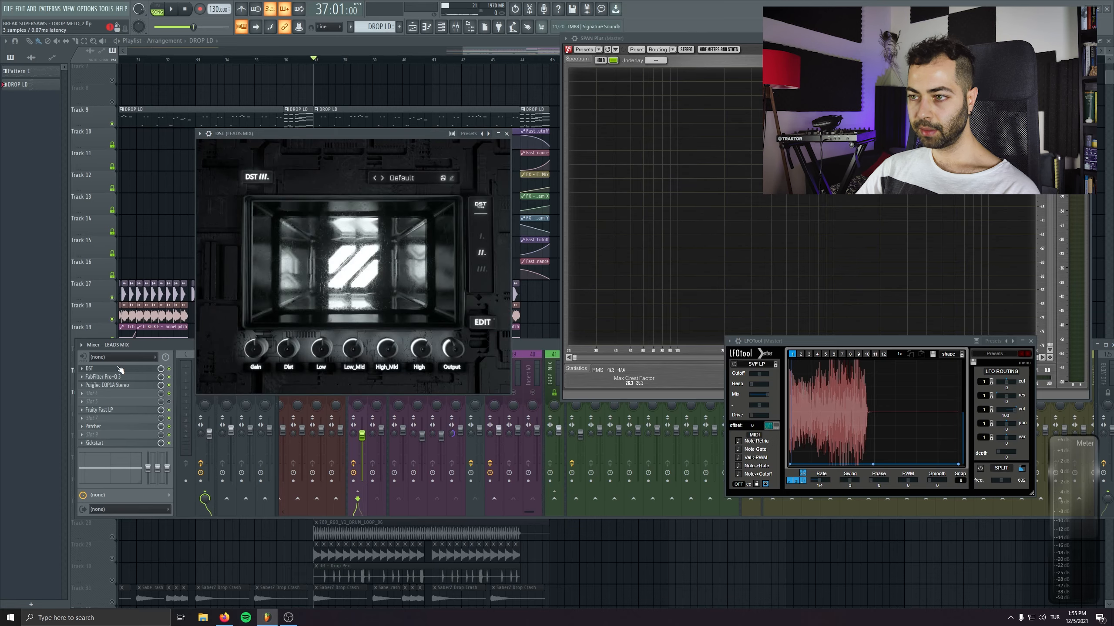
left_click(478, 370)
left_click(97, 369)
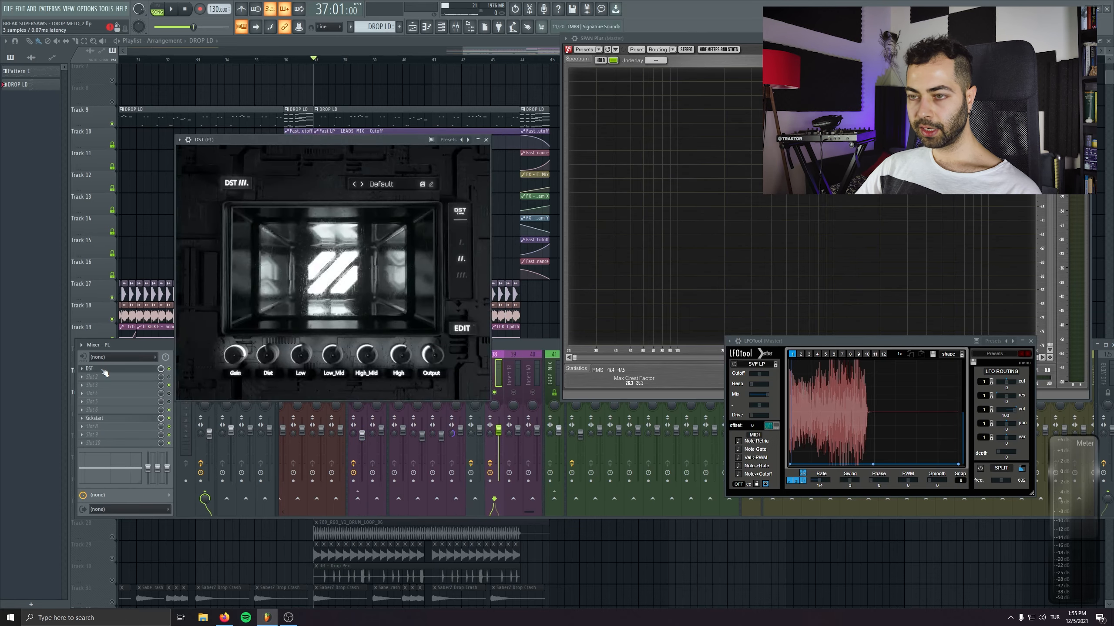
Lower the PL channel volume to 82% (-4.3 dB) during playback, and stop the song and close DST
key("space")
left_click_drag(498, 430, 498, 438)
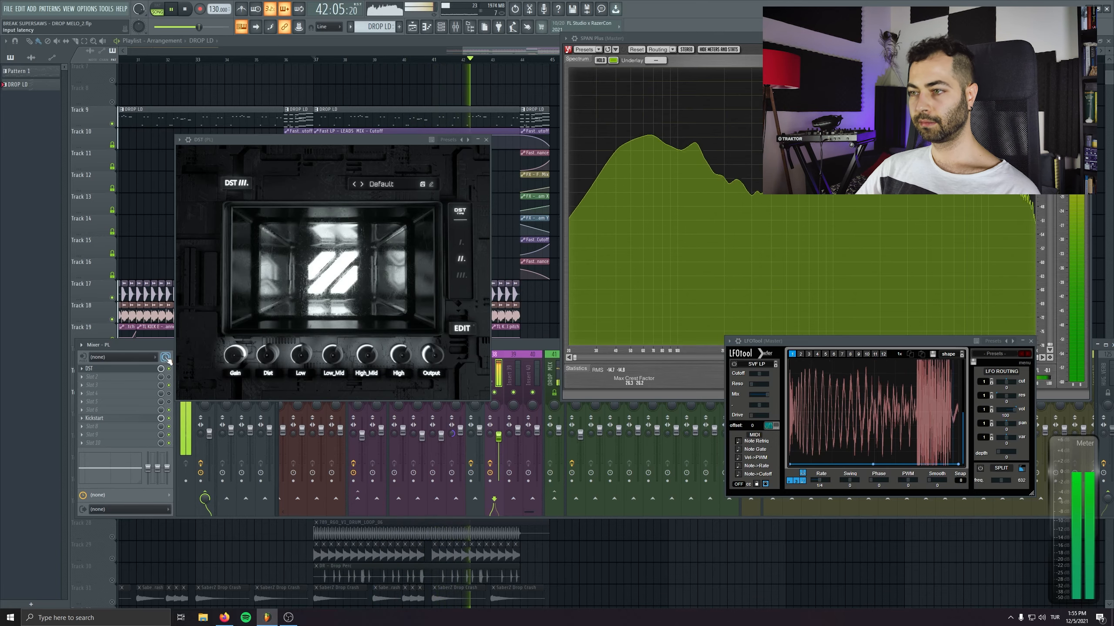
key("space")
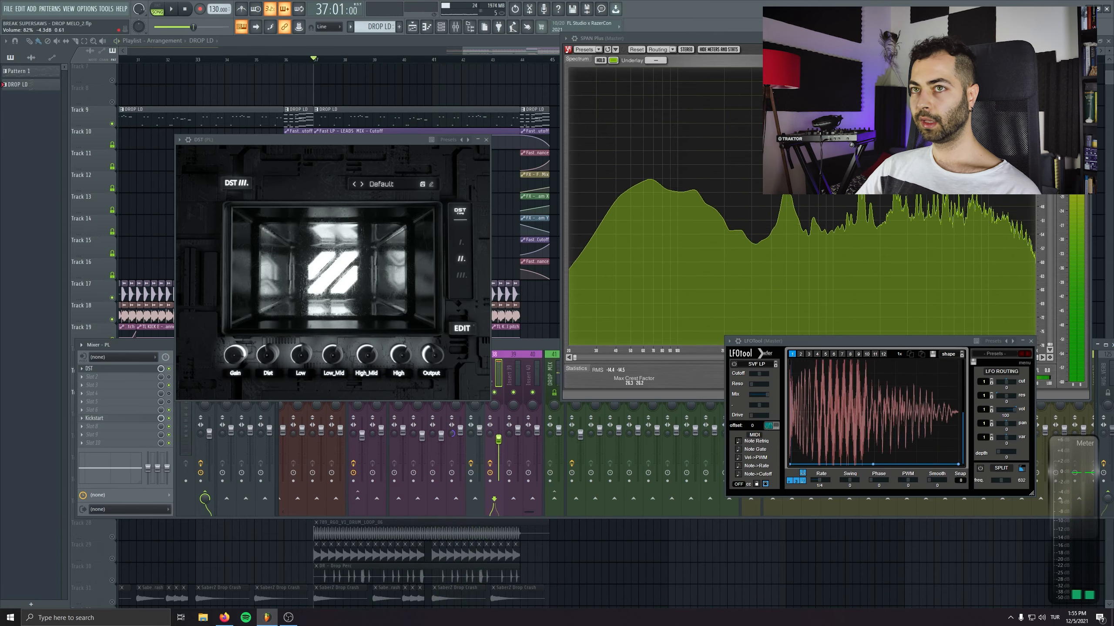
left_click(486, 140)
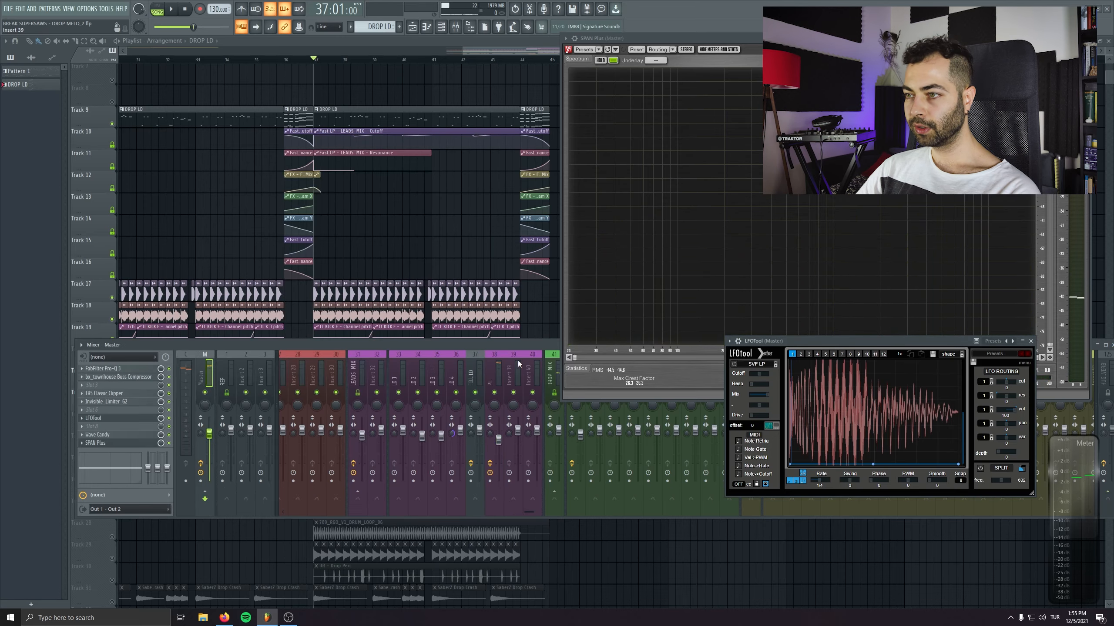
Add FabFilter Pro-Q 3 to the PL channel with a 150 Hz low cut and a 1.5 dB boost near 8.9 kHz, and start playback
right_click(87, 379)
left_click(125, 428)
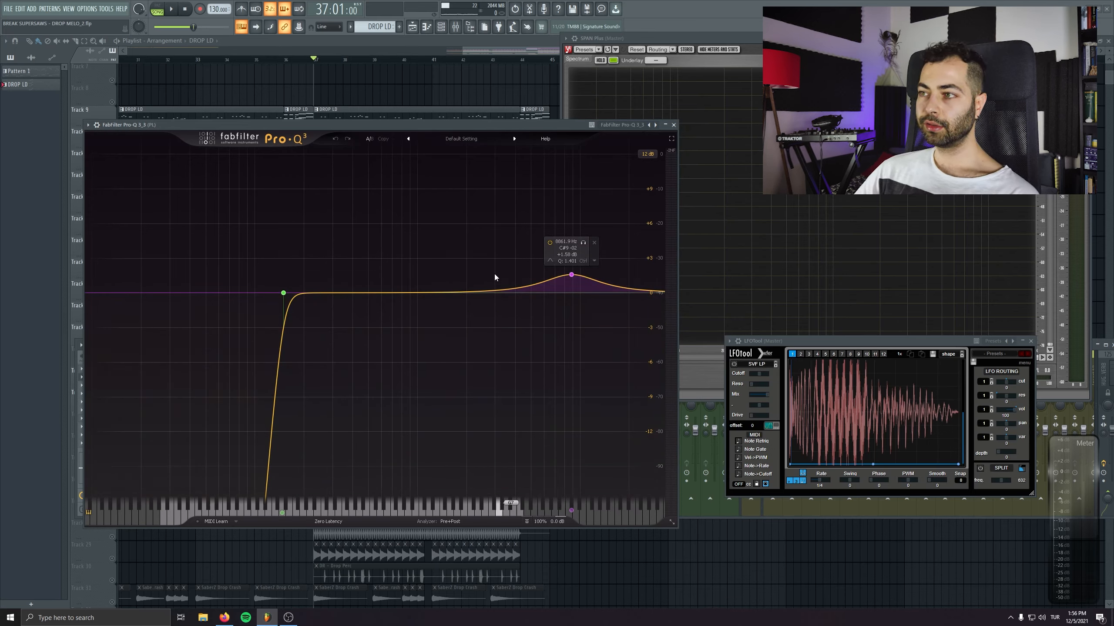
key("space")
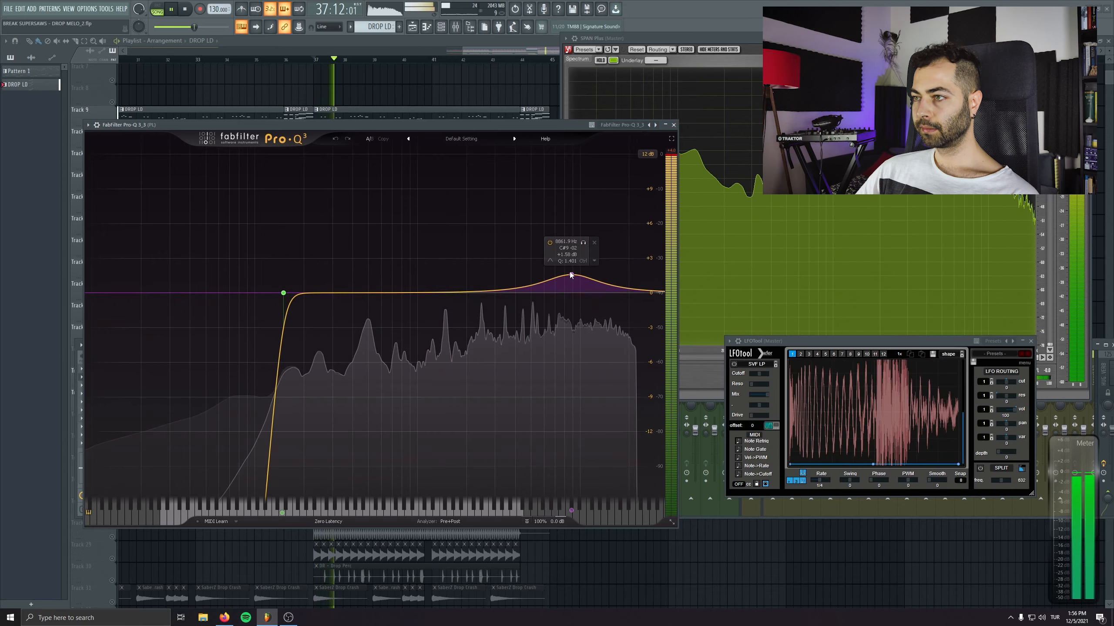
Boost PL by about 1.7 dB near 2767 Hz and add a narrow cut of about 2.4 dB near 4.56 kHz
left_click_drag(426, 272, 425, 106)
left_click_drag(424, 217, 491, 285)
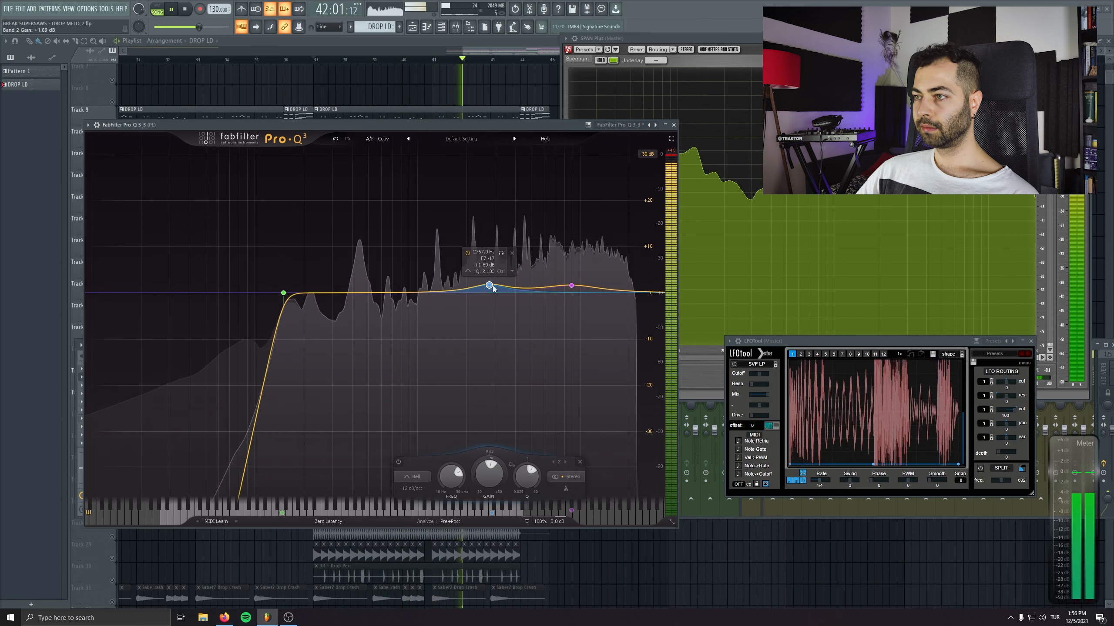
left_click_drag(528, 239, 525, 304)
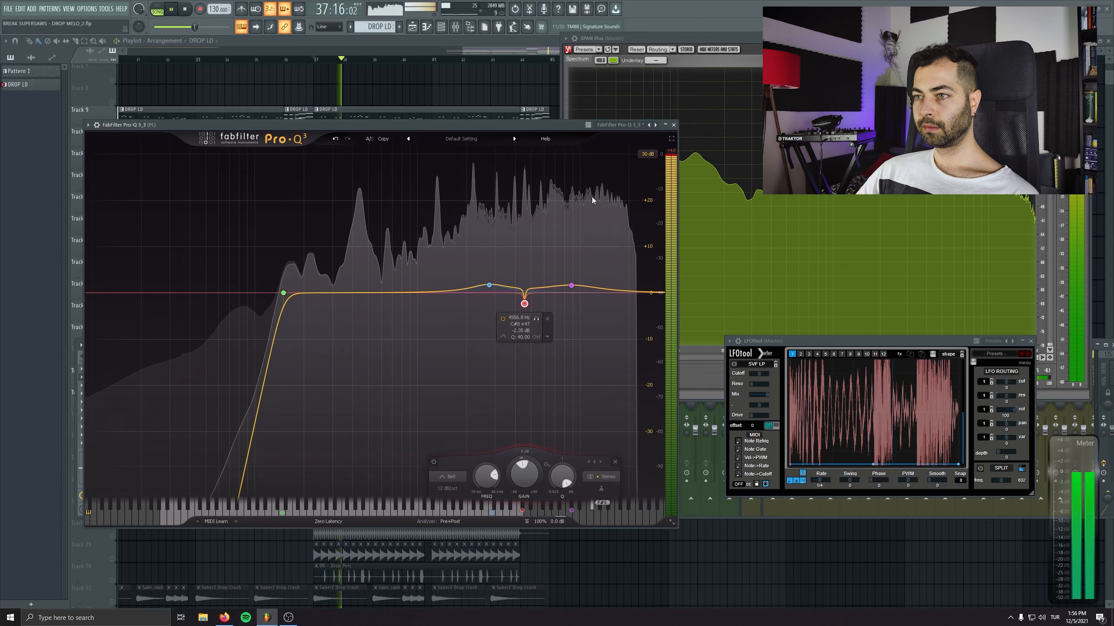
Steepen the PL low cut to 96 dB/oct, move it to about 214 Hz with Q about 0.62, and stop playback and close the EQ
left_click(283, 293)
scroll(284, 293, "up", 5)
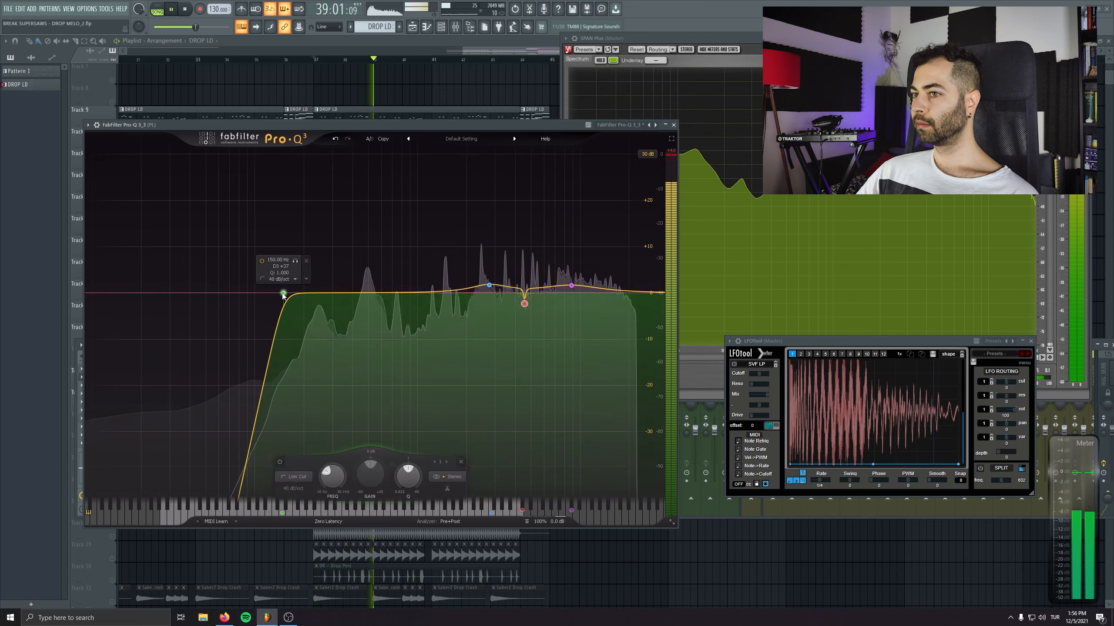
scroll(290, 298, "down", 1)
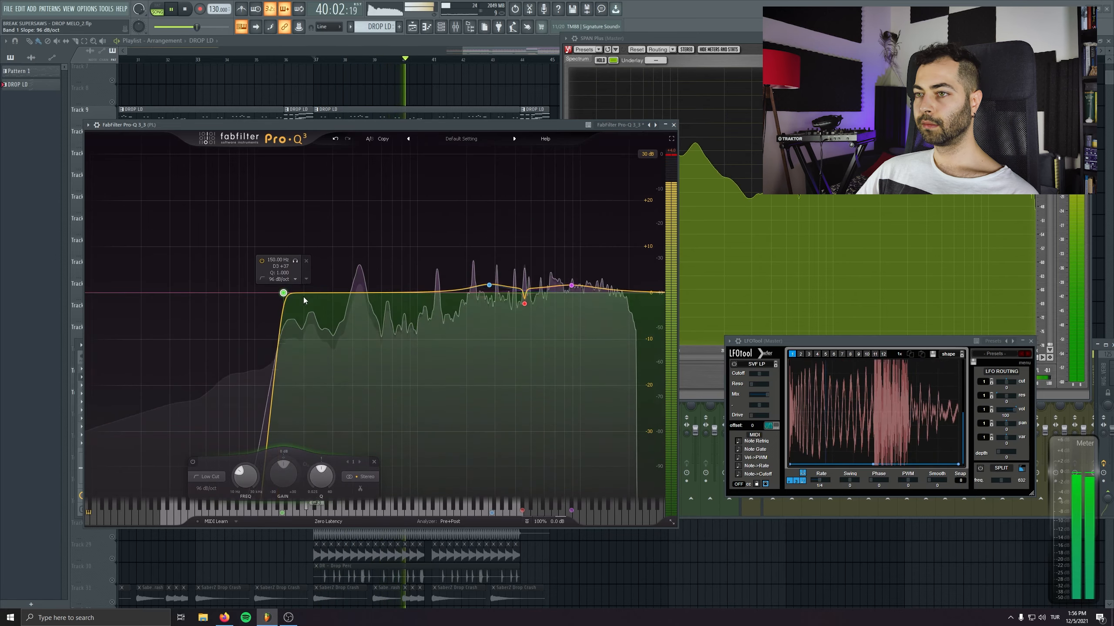
left_click_drag(290, 298, 309, 314)
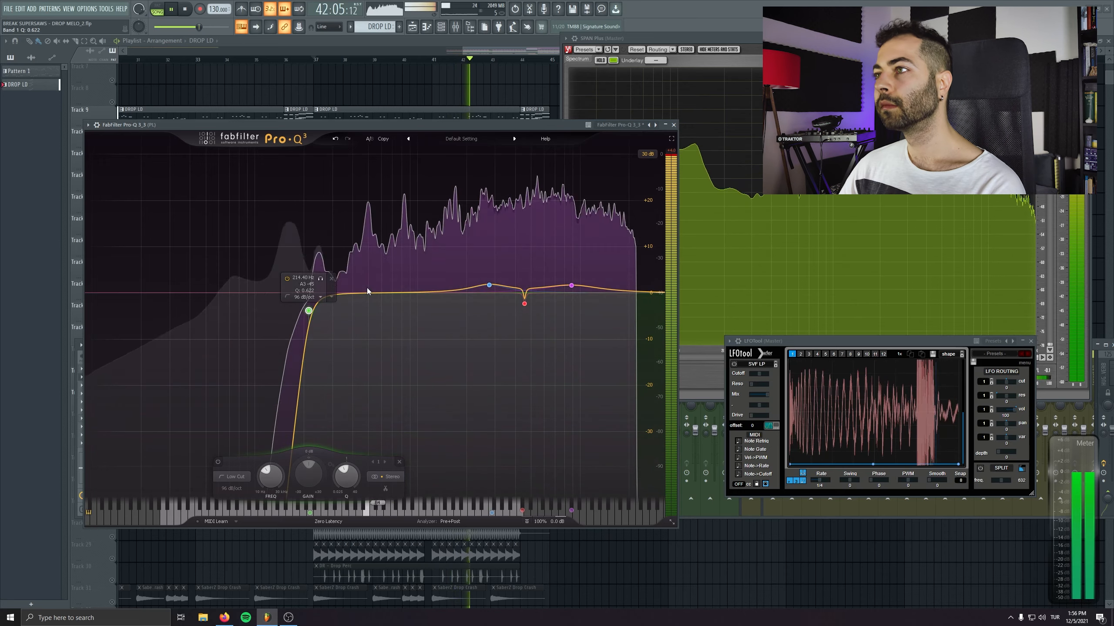
key("space")
key("Escape")
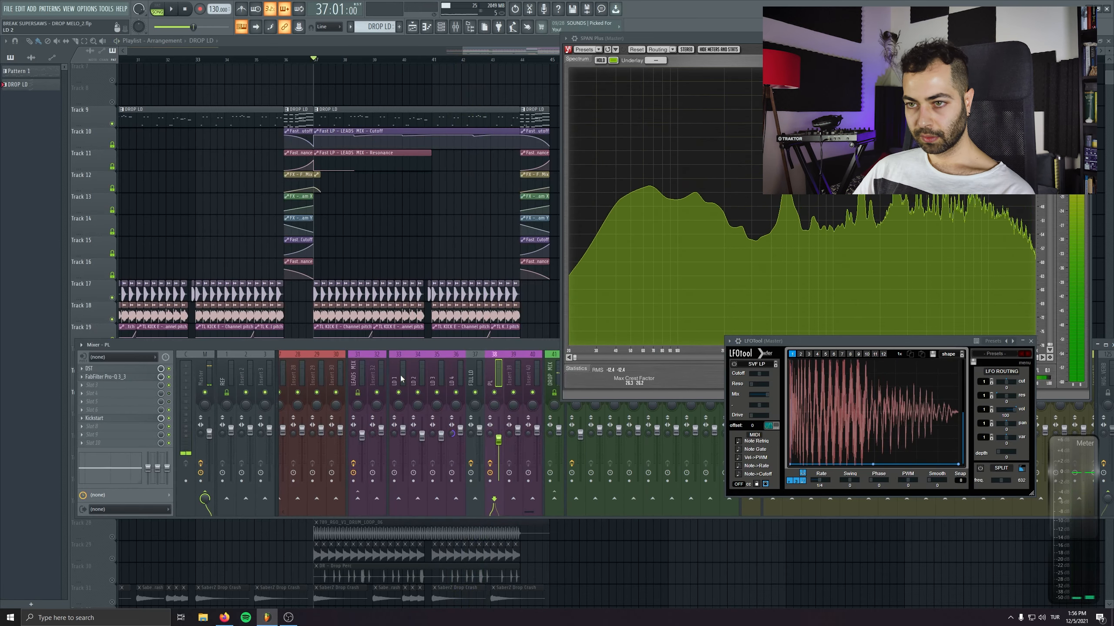
Copy the Patcher effect from LEADS MIX to the PL channel and play the section from bar 37
key("Left")
key("Left")
key("Left")
key("Left")
key("Left")
key("Left")
key("Left")
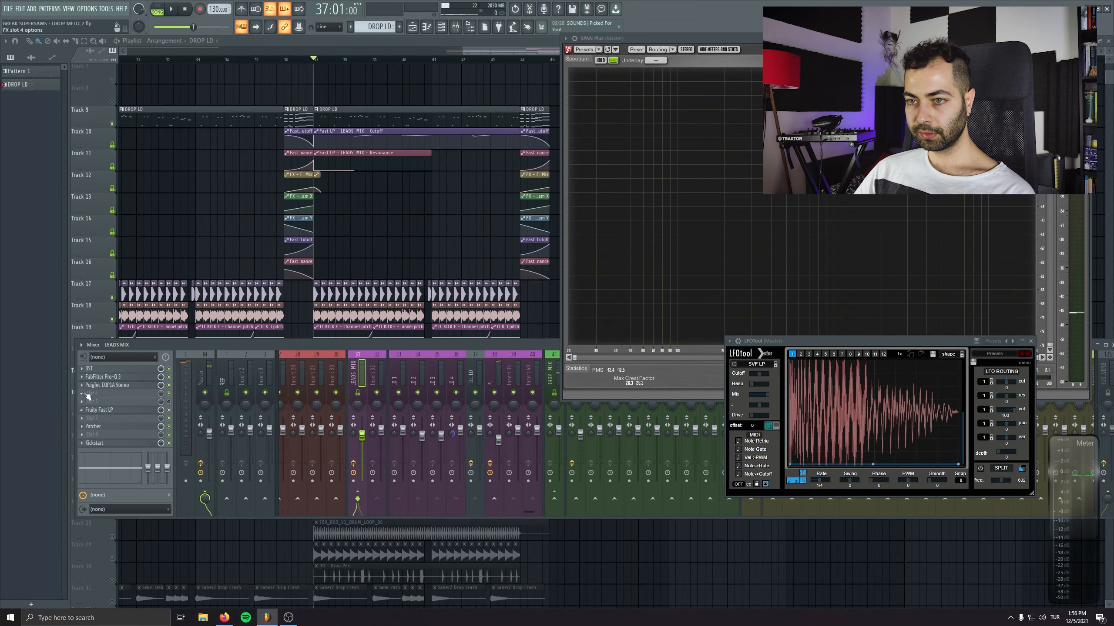
left_click(83, 425)
left_click(497, 422)
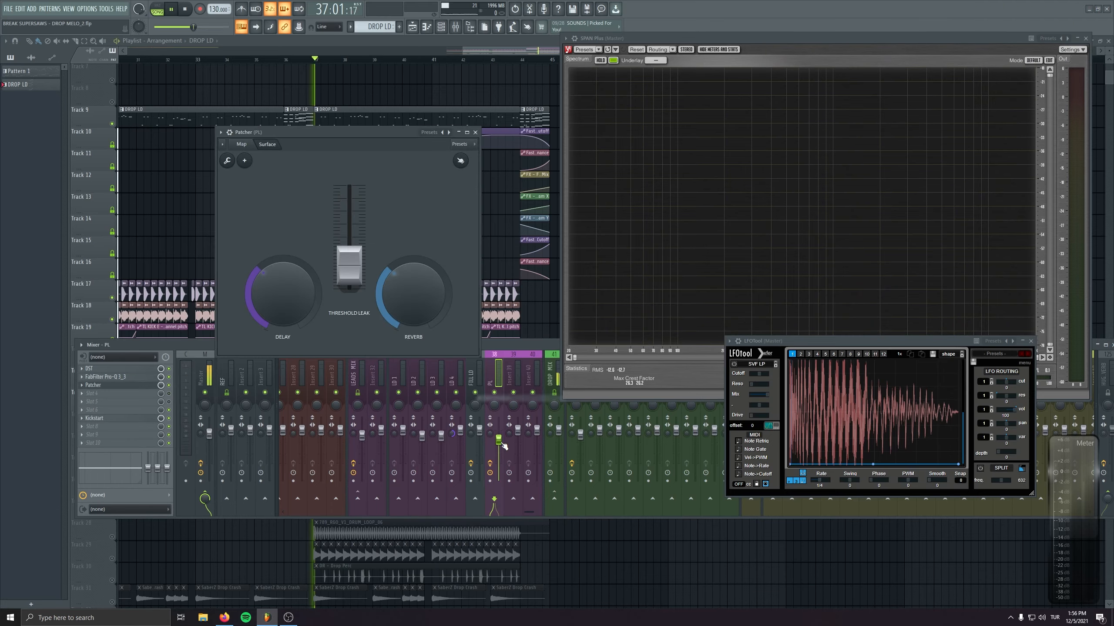
key("space")
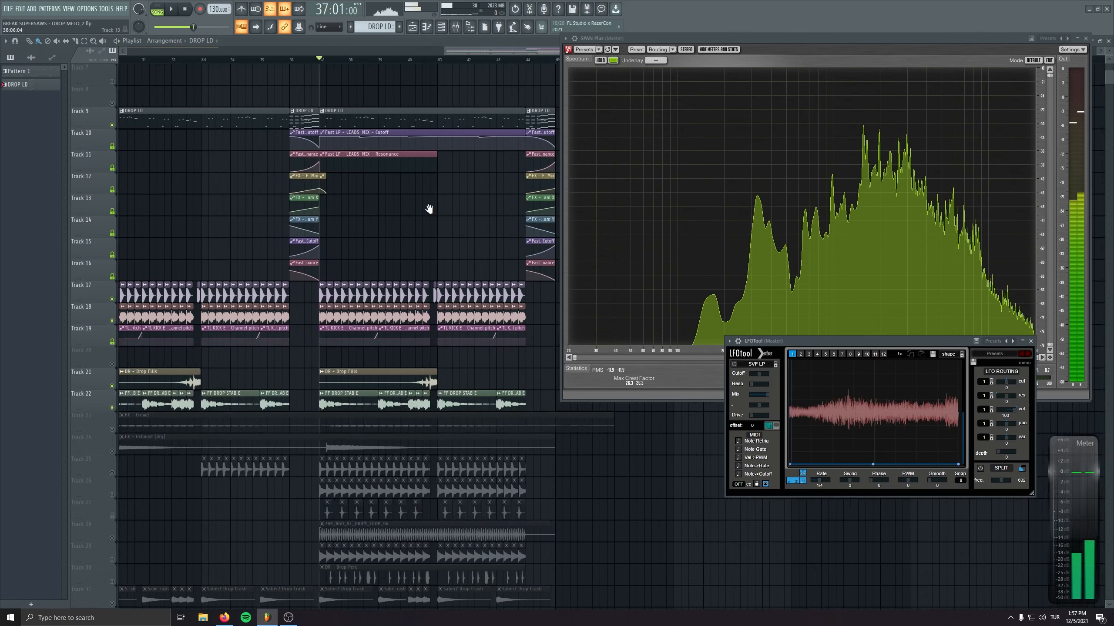
Unmute all playlist tracks for playback from bar 29, bring up the mixer, and move LFOTool below the SPAN Plus window
scroll(277, 173, "down", 3)
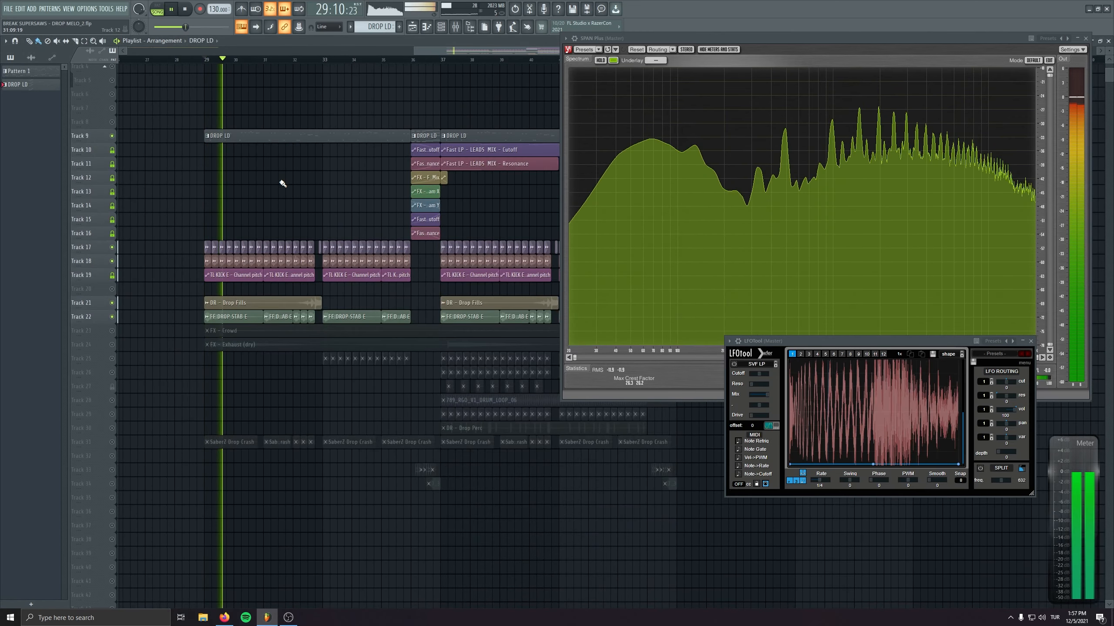
right_click(113, 331)
right_click(113, 330)
key("F9")
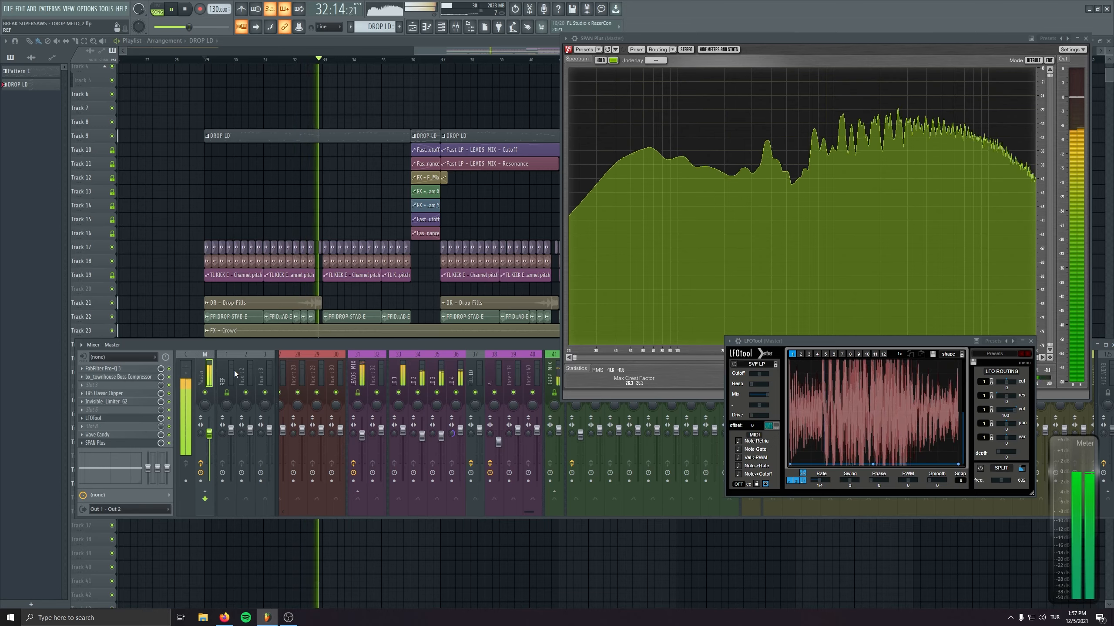
left_click_drag(772, 341, 768, 439)
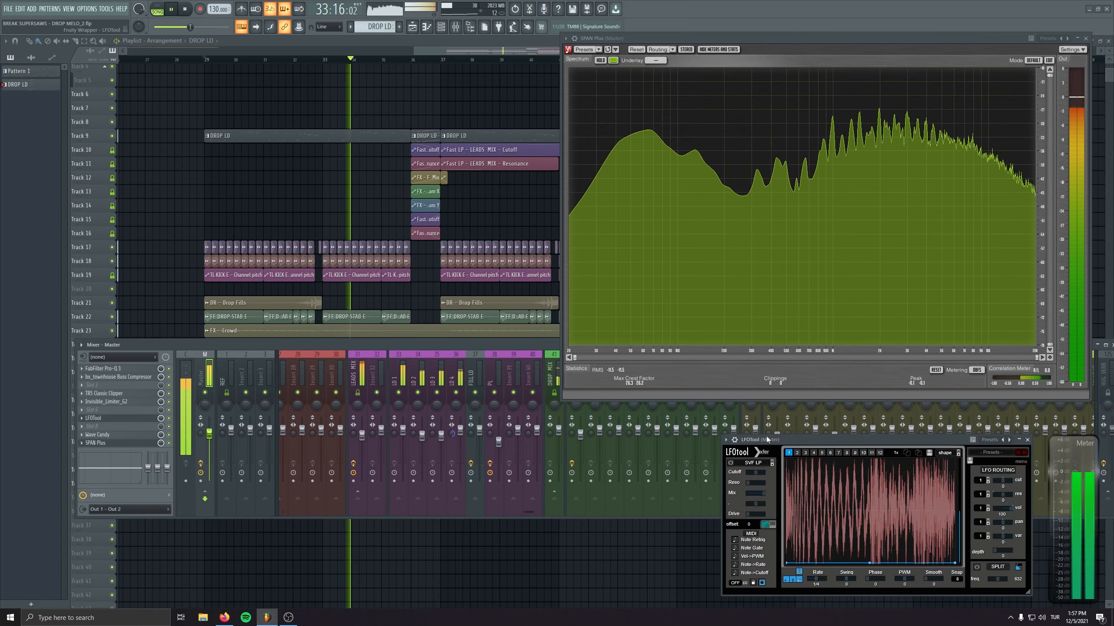
left_click(935, 370)
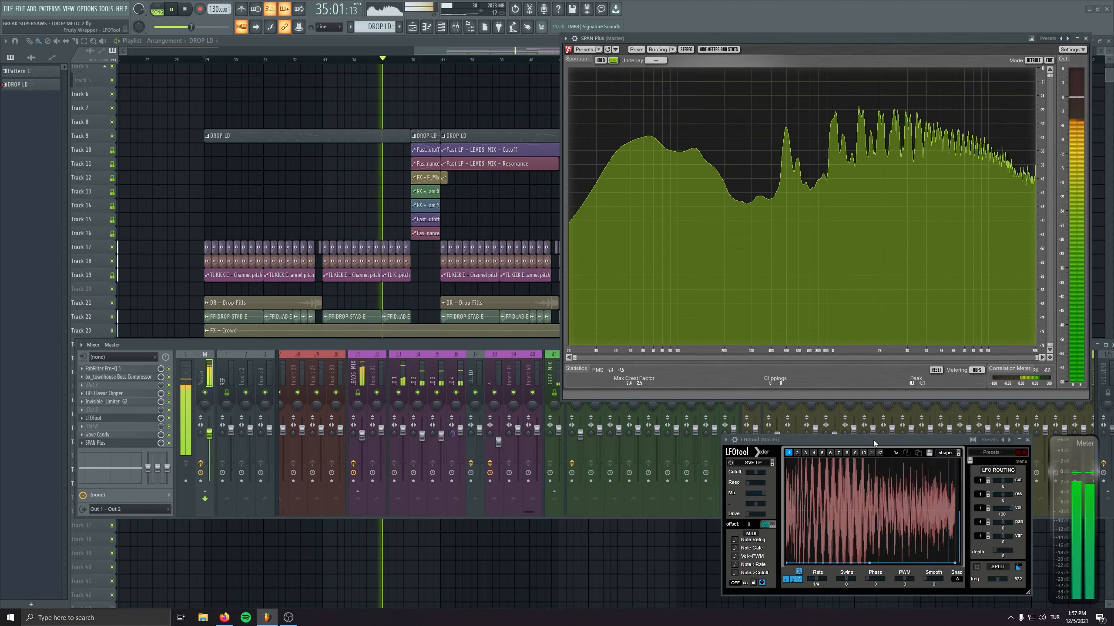
left_click_drag(873, 441, 865, 398)
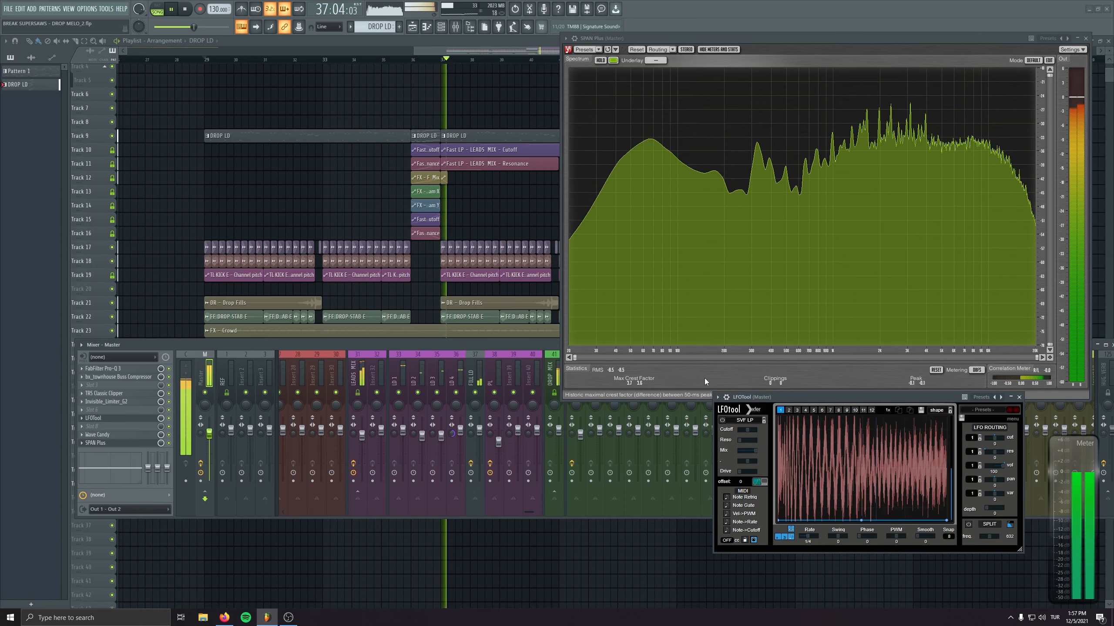
Set the PL channel volume to 79% (-5.0 dB) while the full drop plays, and stop the song
left_click(357, 373)
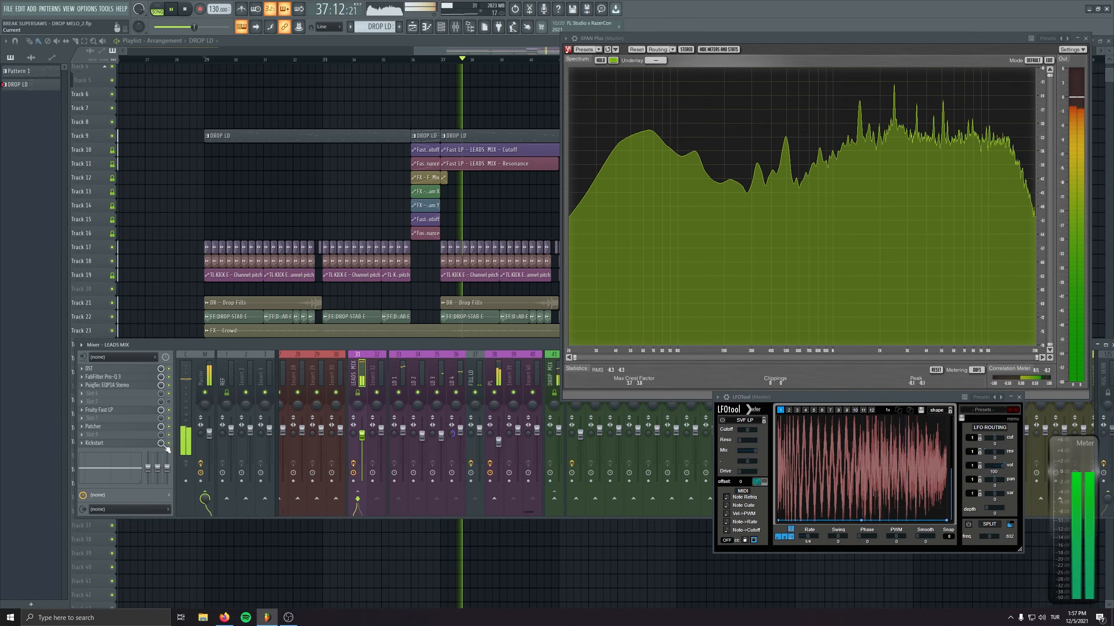
left_click(498, 440)
scroll(499, 441, "up", 1)
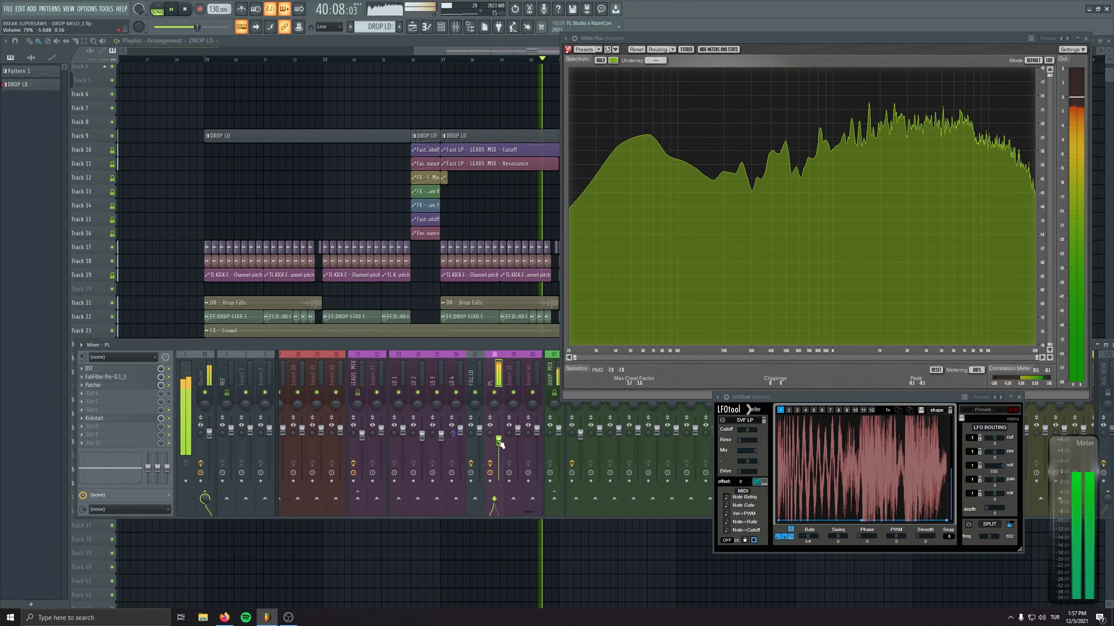
left_click(188, 11)
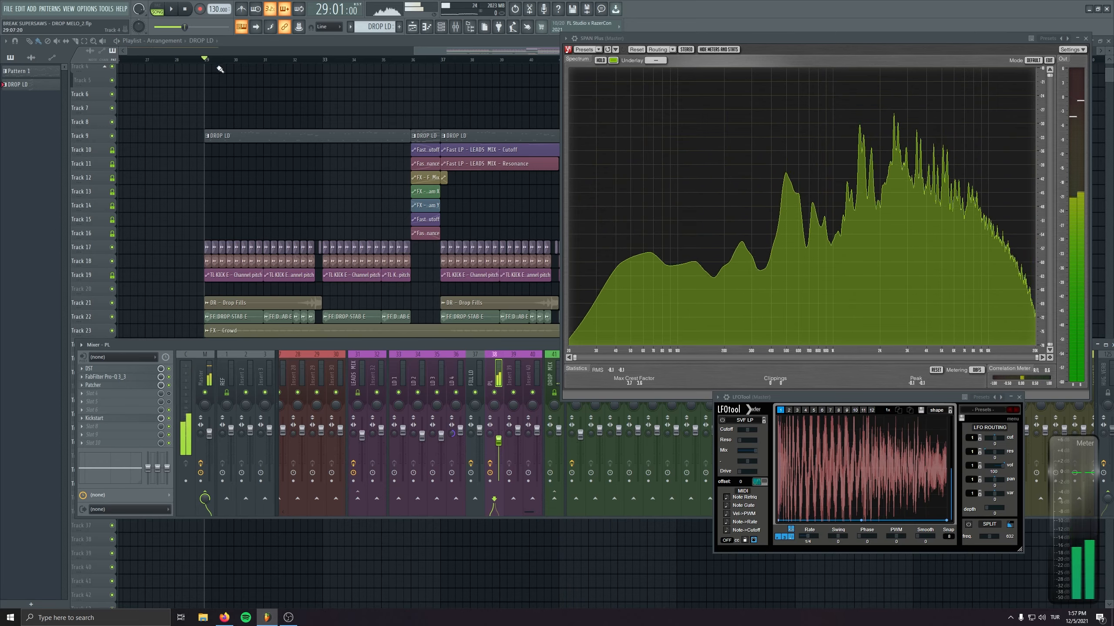
Add S1 Imager Stereo below Patcher on LEADS MIX and increase its stereo width
left_click(455, 27)
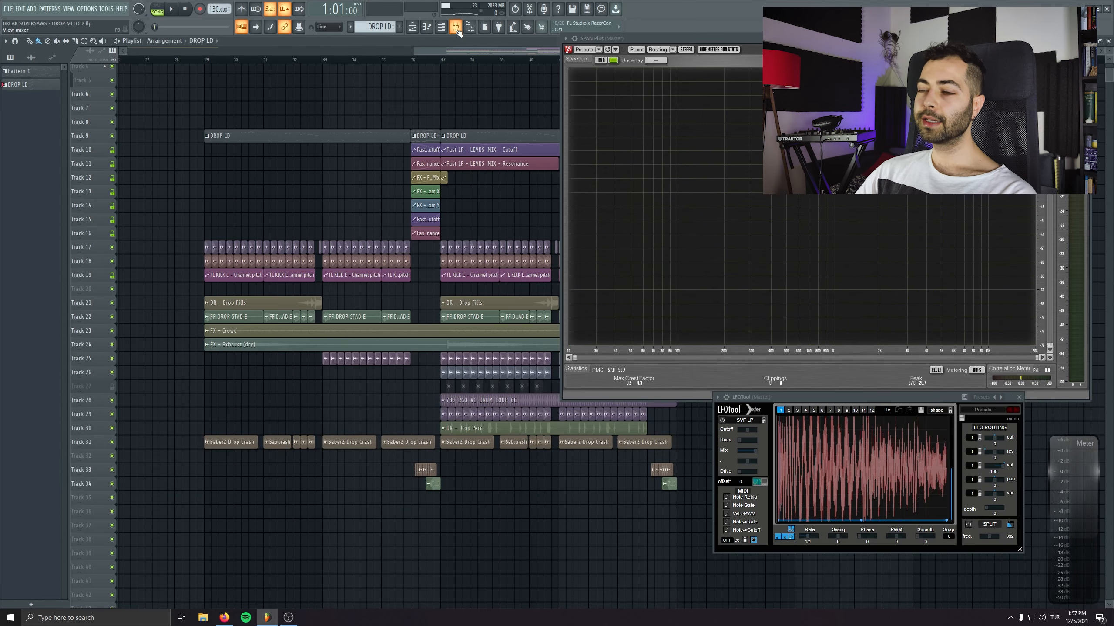
left_click(456, 29)
left_click(360, 370)
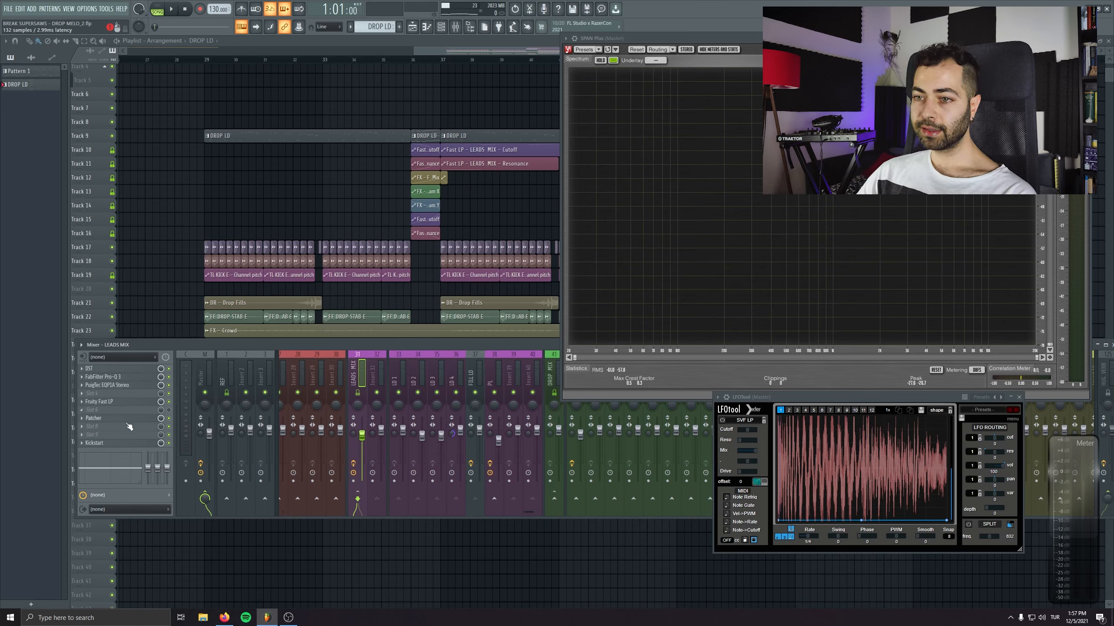
left_click(130, 426)
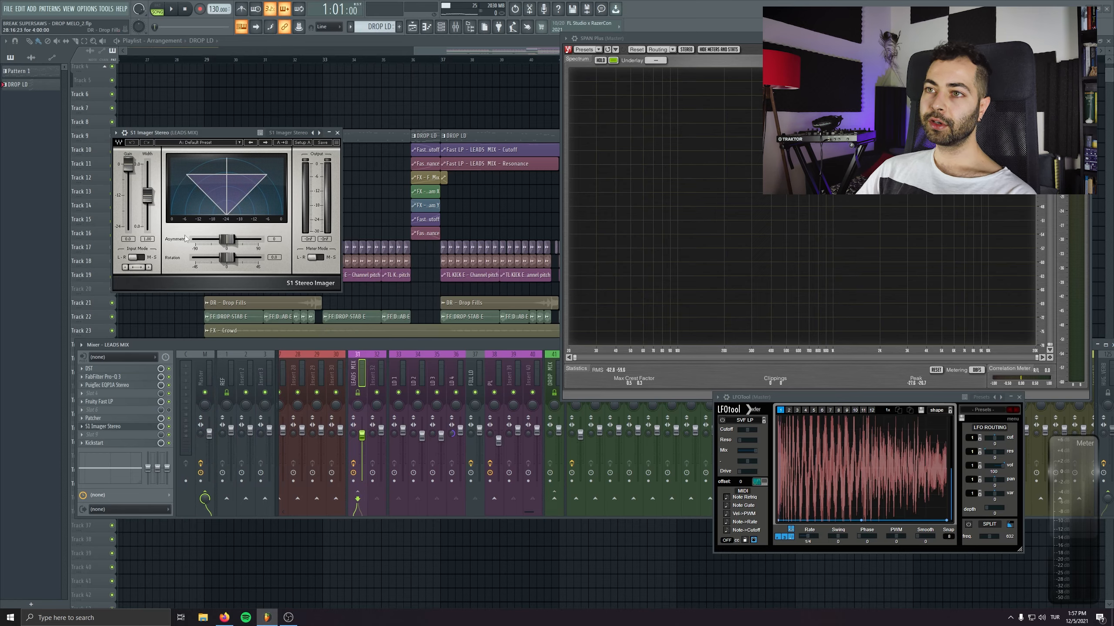
left_click_drag(183, 138, 188, 159)
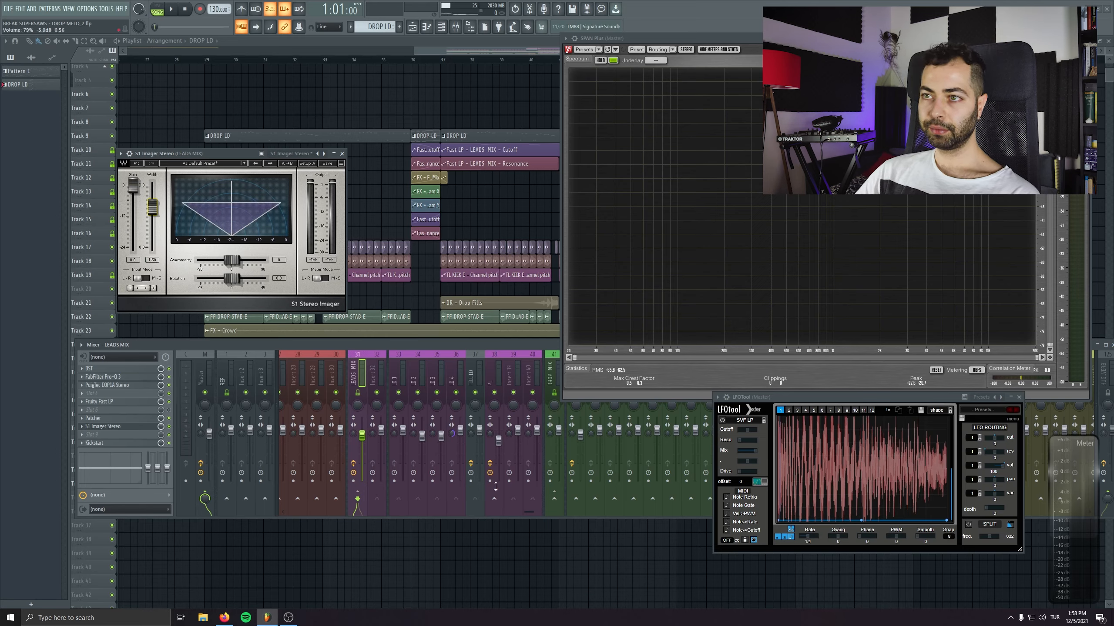
left_click_drag(187, 154, 193, 150)
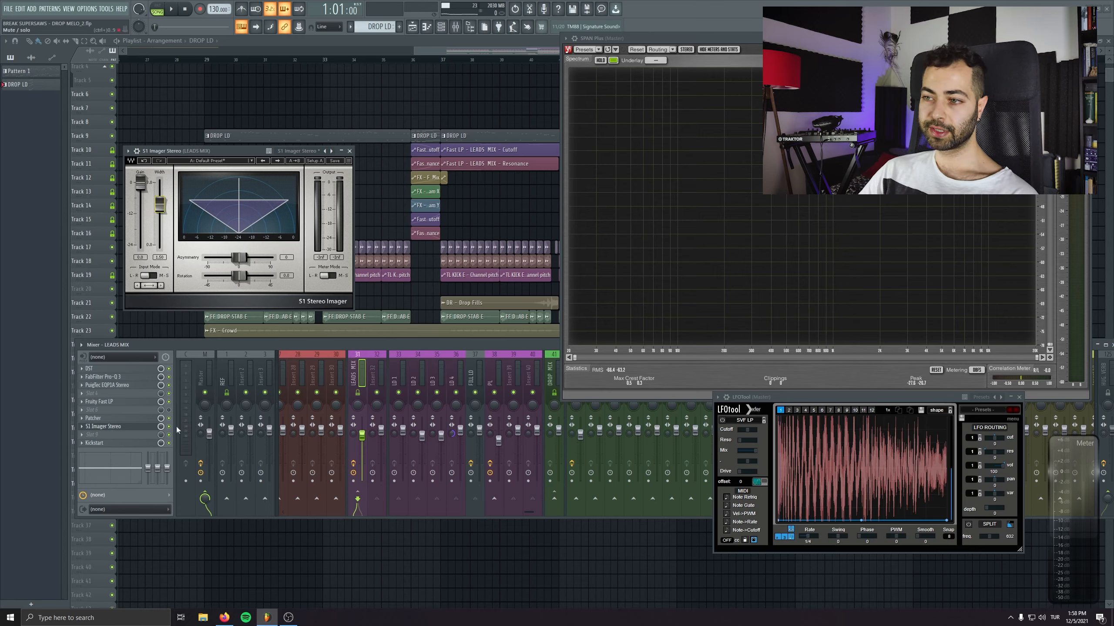
Play the full drop to check S1 Imager Stereo and DST on LEADS MIX against PL, and close both plugin windows
key("space")
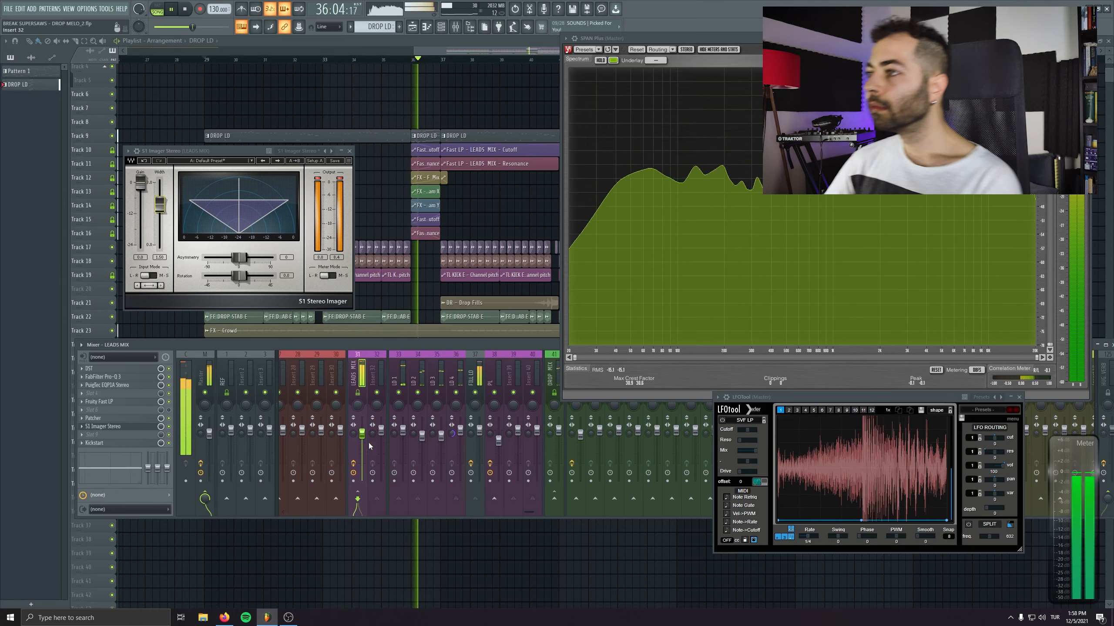
left_click(127, 369)
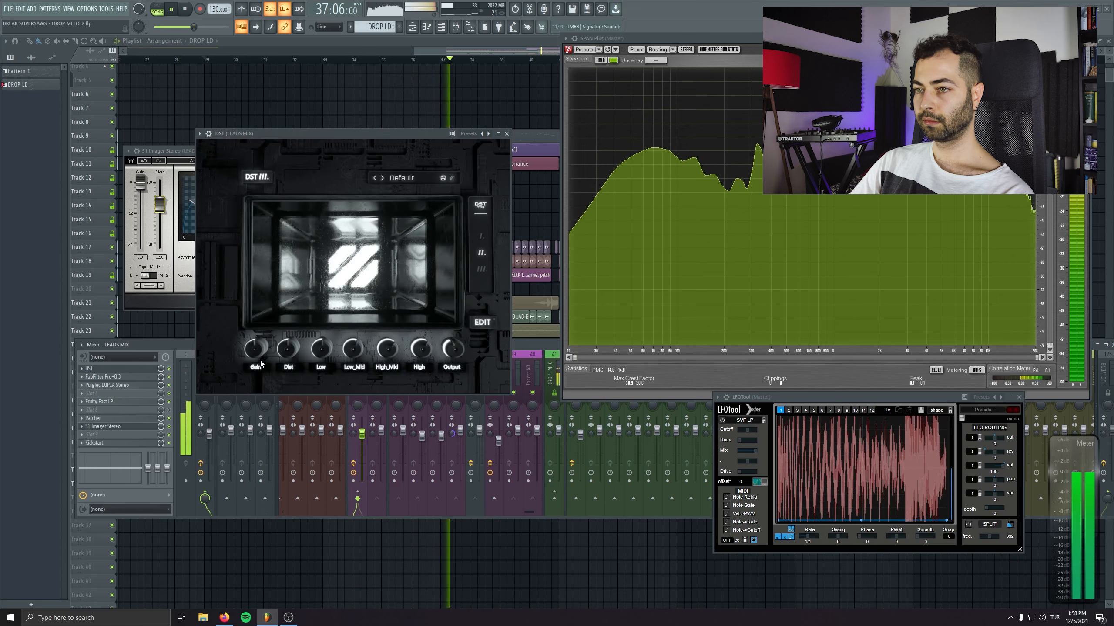
key("space")
left_click_drag(304, 138, 310, 157)
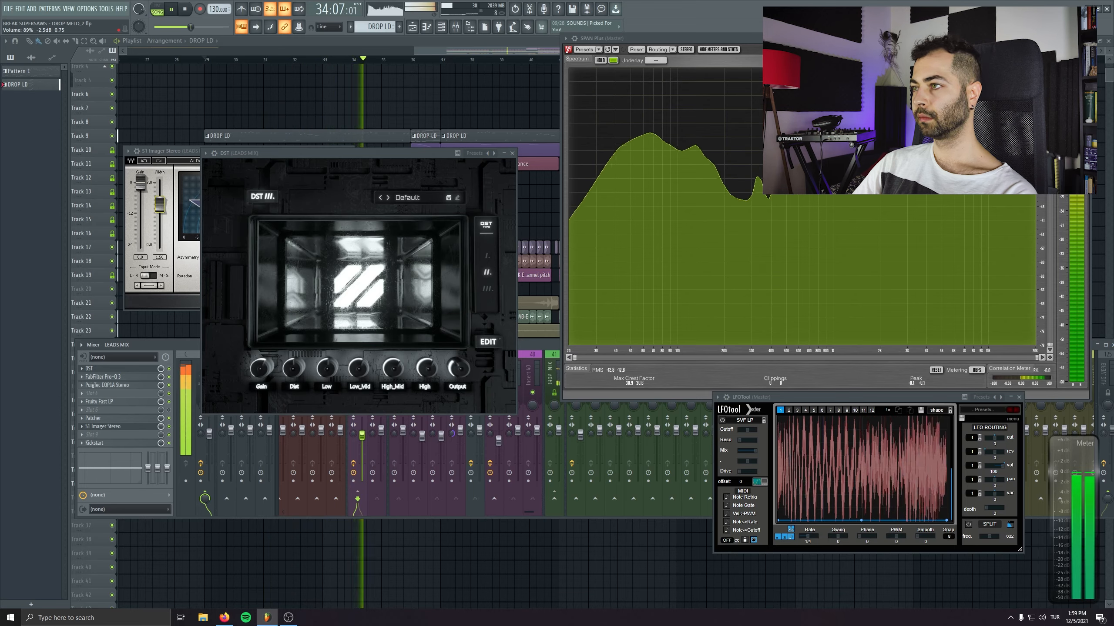
left_click(512, 153)
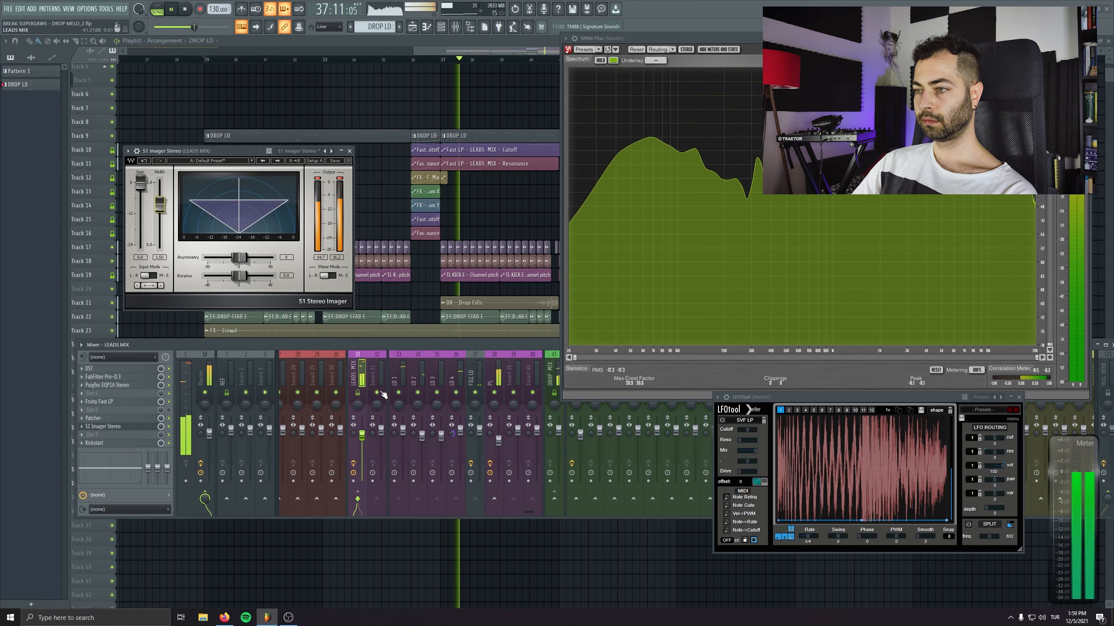
left_click(498, 440)
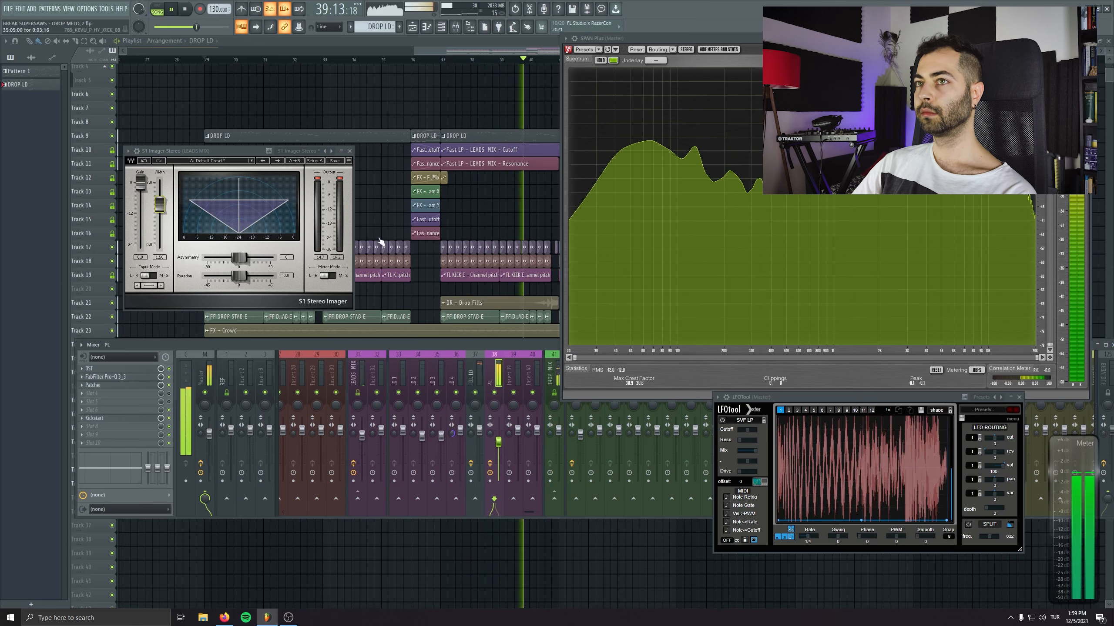
left_click(184, 9)
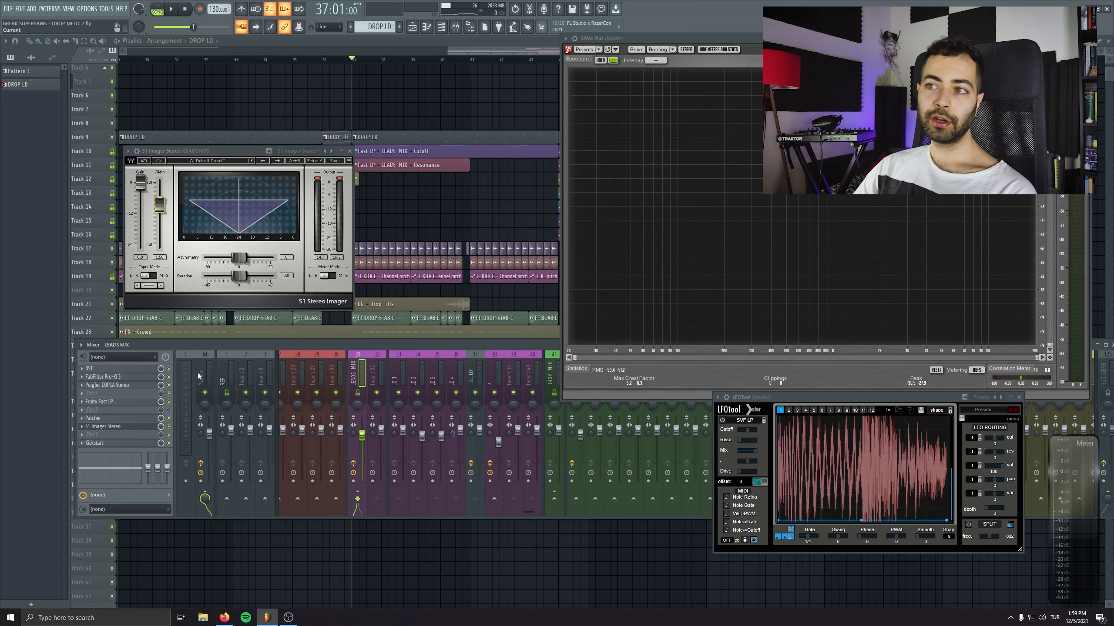
left_click(350, 152)
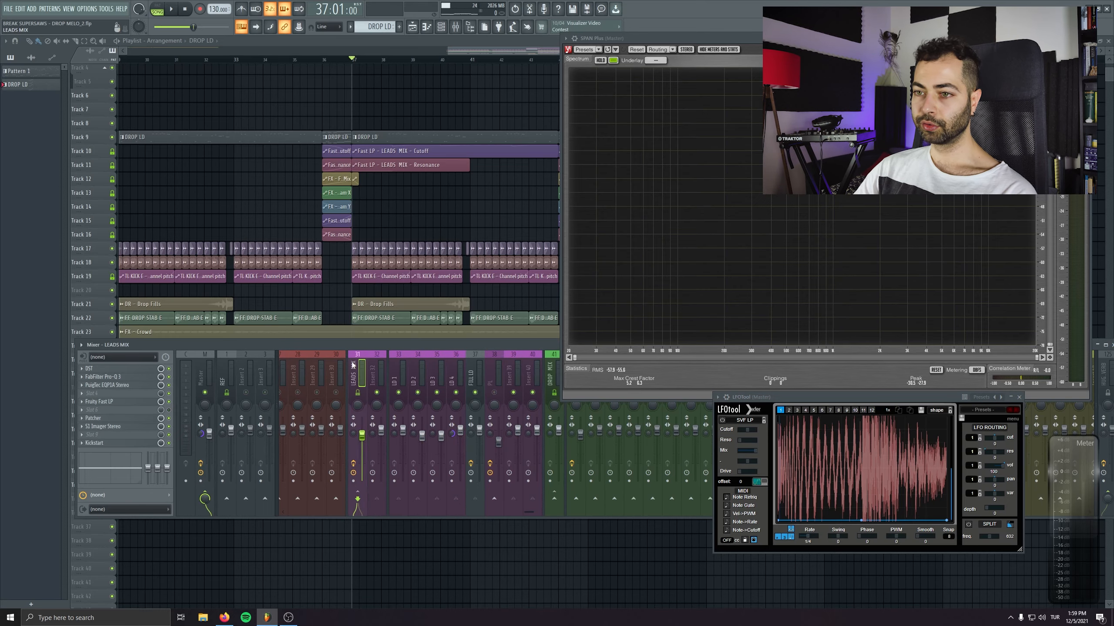
Play the soloed LEADS MIX from bar 29 and toggle S1 Imager Stereo to compare the stereo image
key("space")
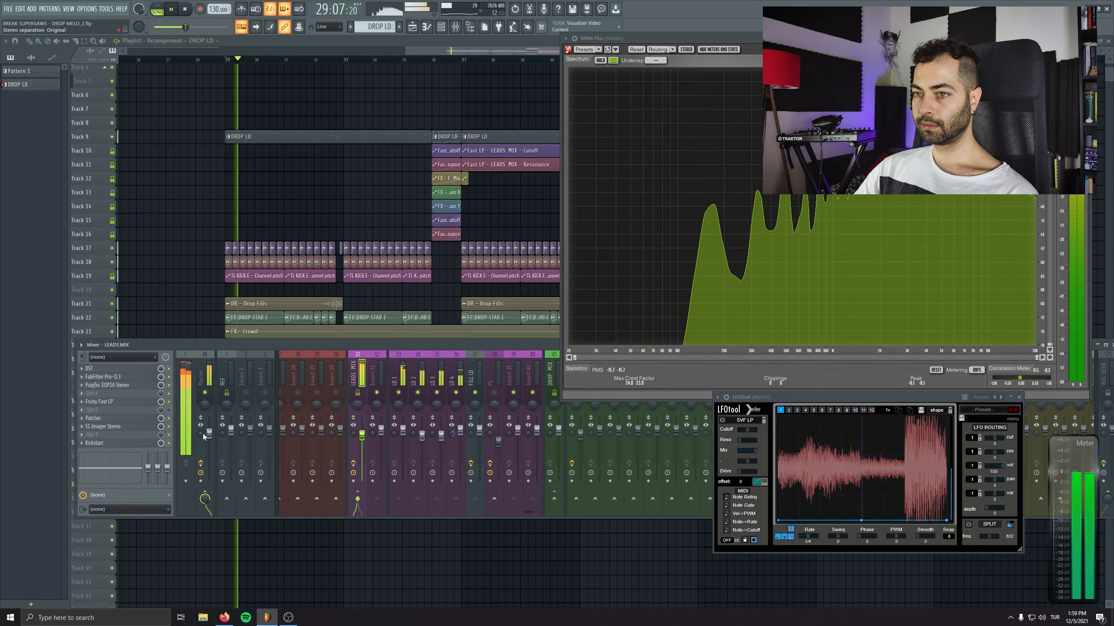
left_click(169, 427)
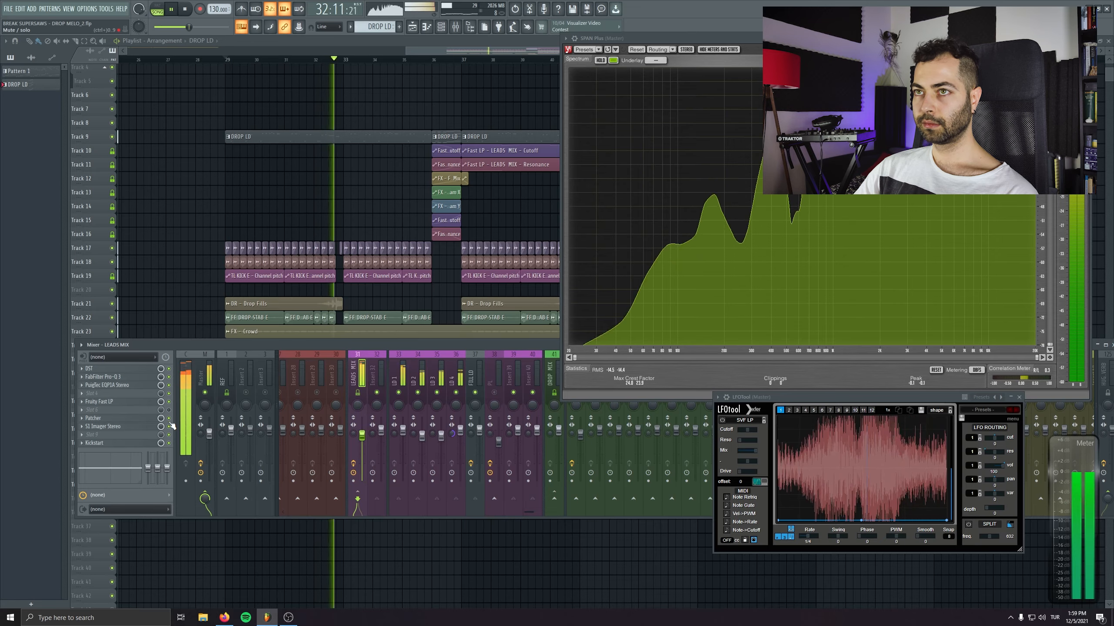
key("space")
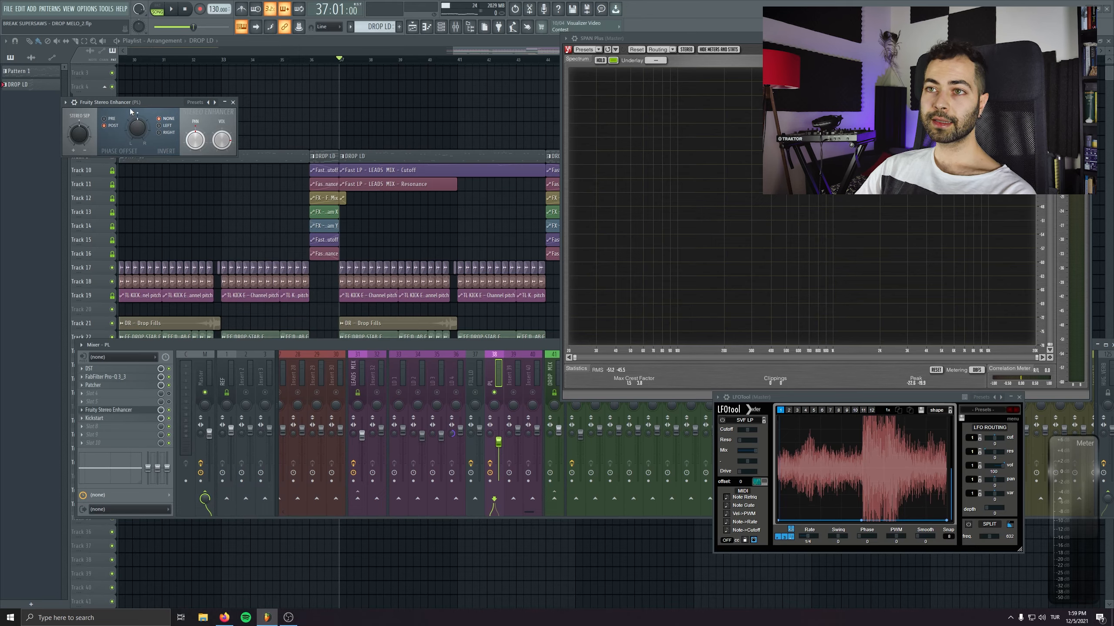
Place Fruity Stereo Enhancer above Patcher on PL and set its stereo separation to 25% separated while the song plays
left_click_drag(130, 103, 241, 167)
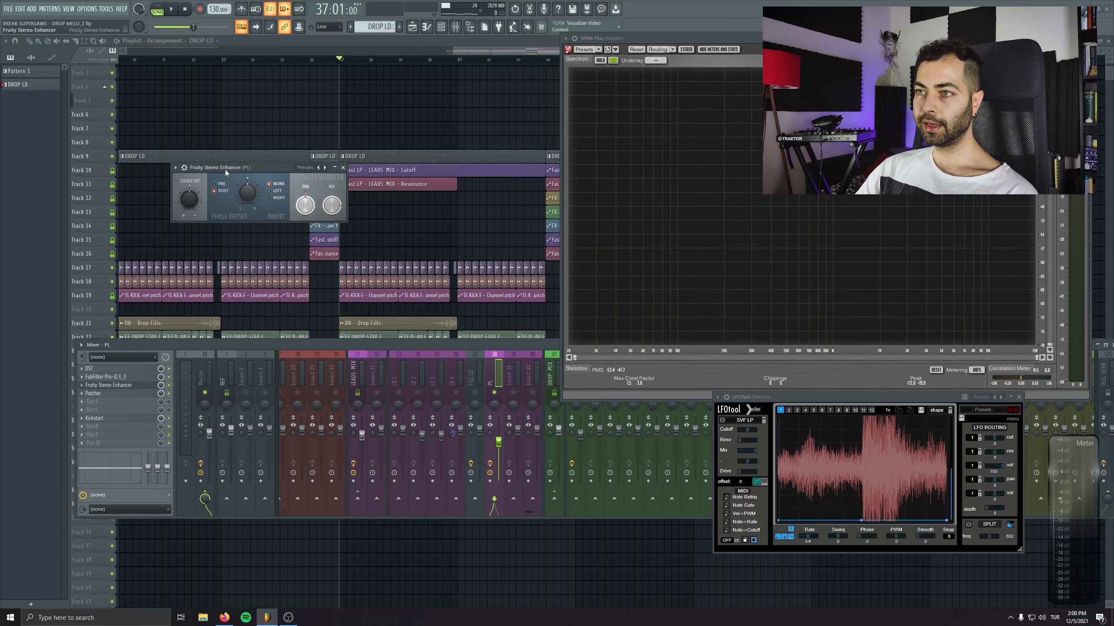
left_click_drag(224, 168, 225, 177)
key("space")
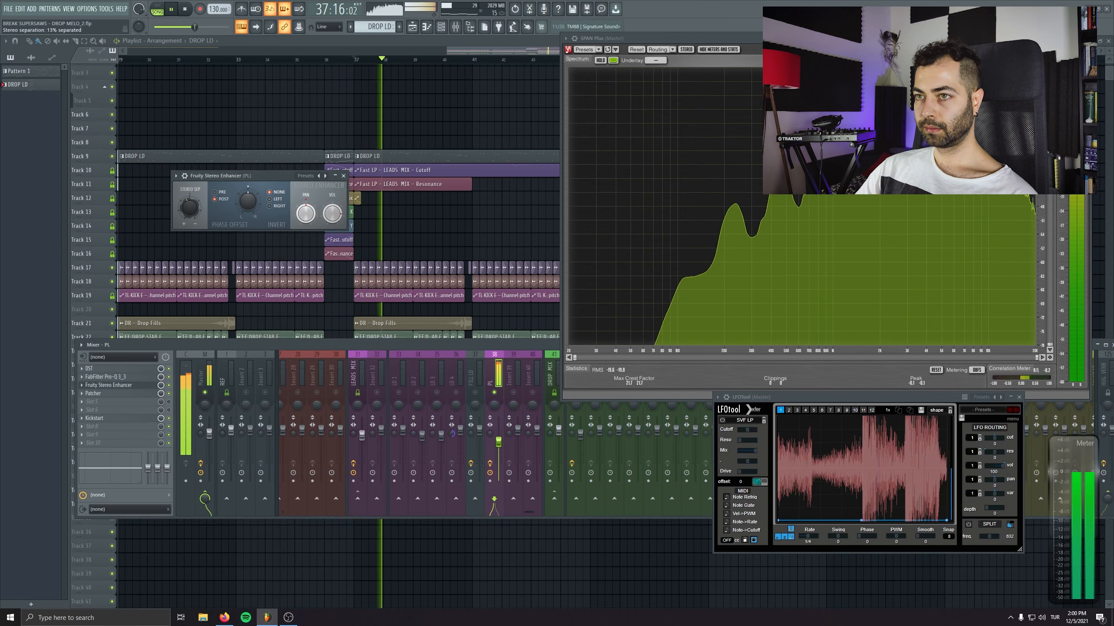
key("F9")
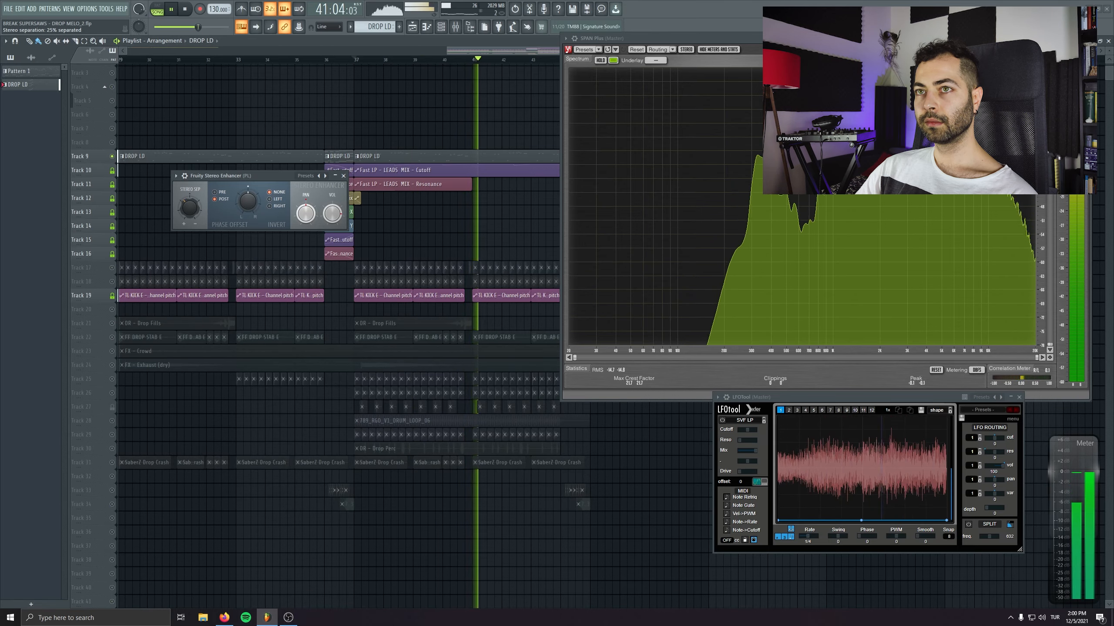
key("F9")
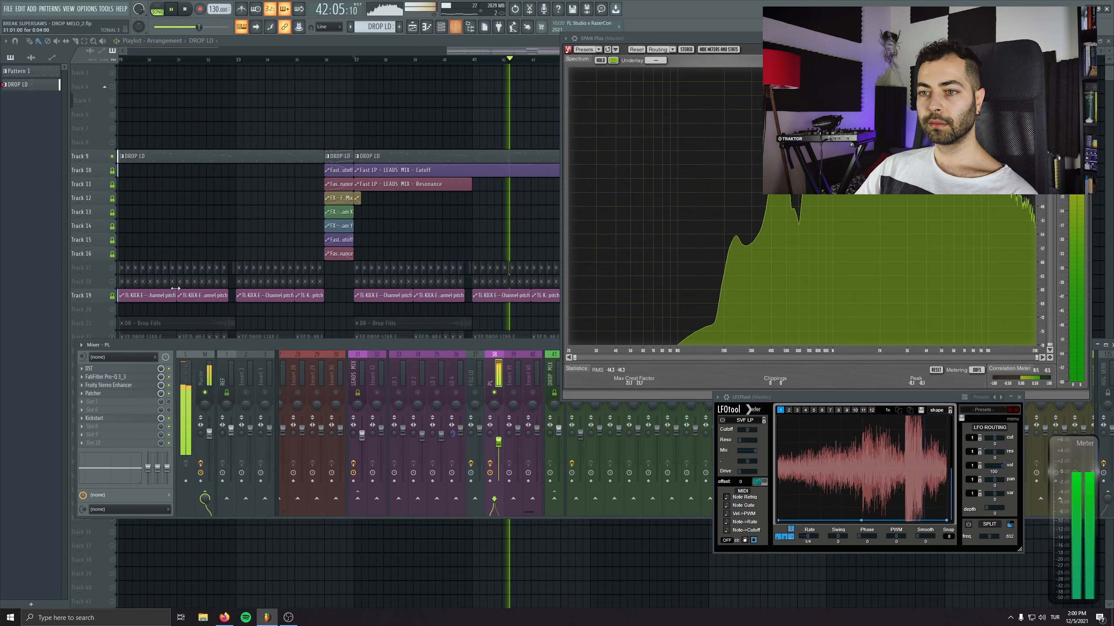
Compare Fruity Stereo Enhancer below and above Patcher on PL, leaving it above, and unsolo the DROP LD playlist track
left_click_drag(120, 385, 126, 398)
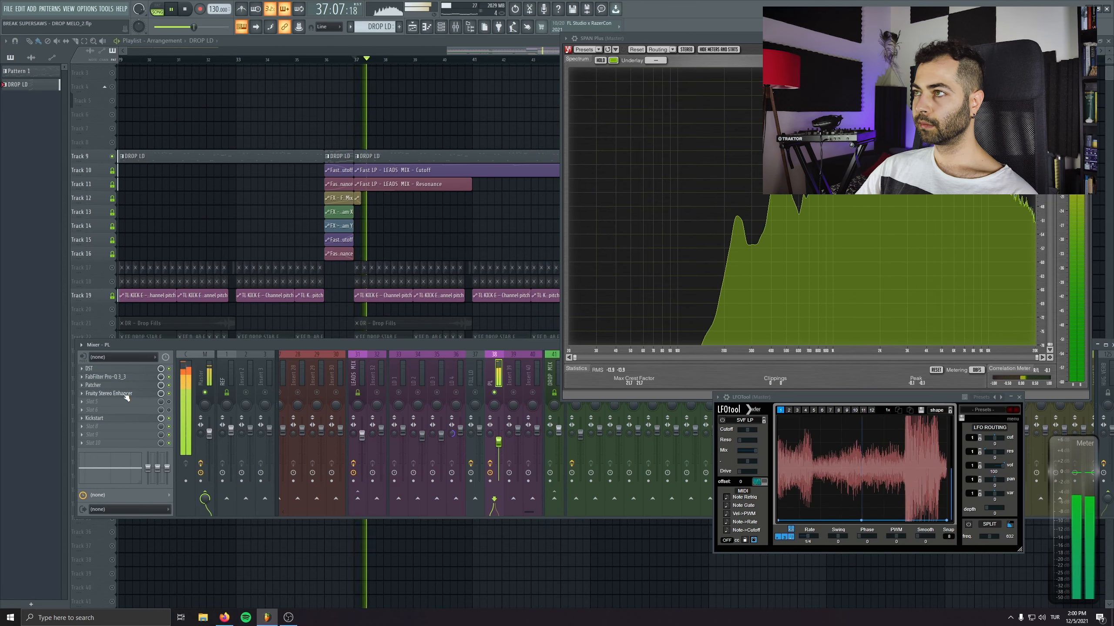
left_click_drag(126, 397, 127, 389)
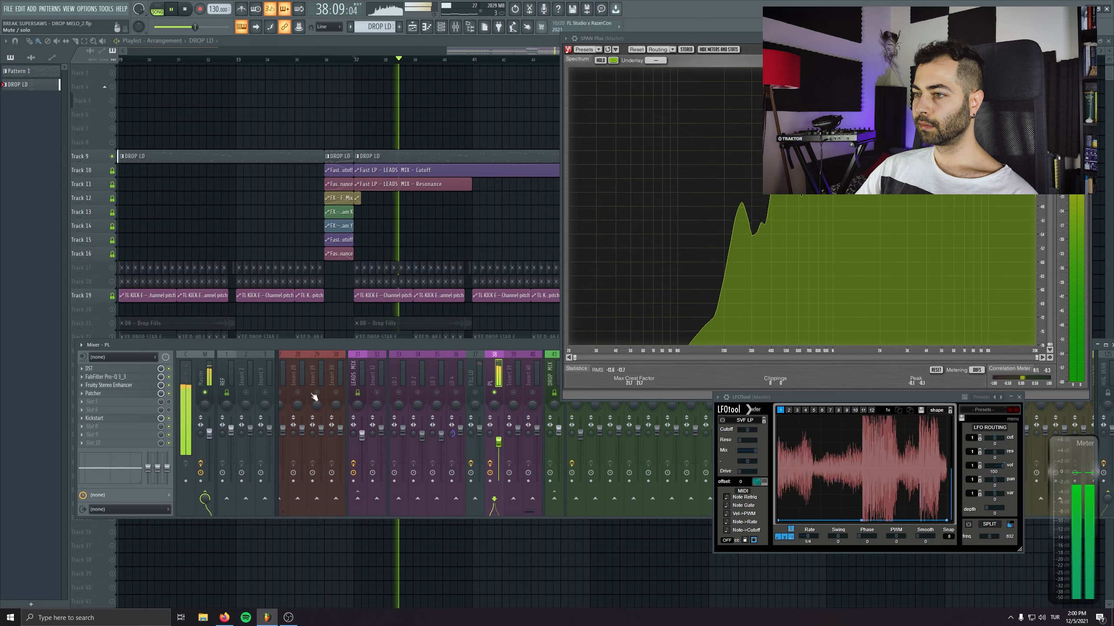
right_click(108, 144)
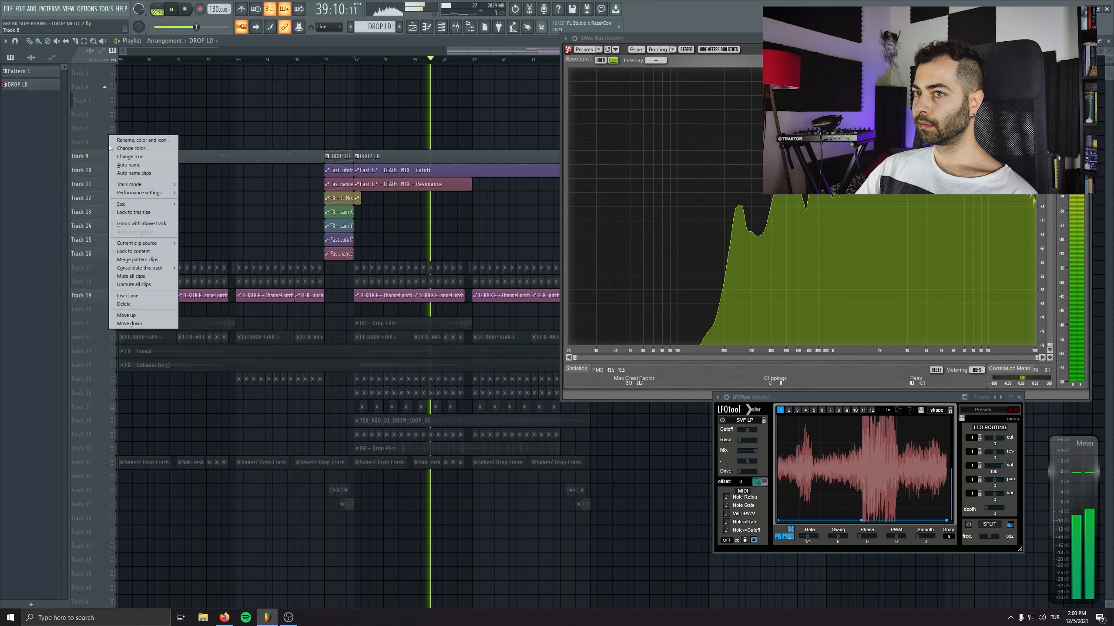
left_click(108, 143)
key("F9")
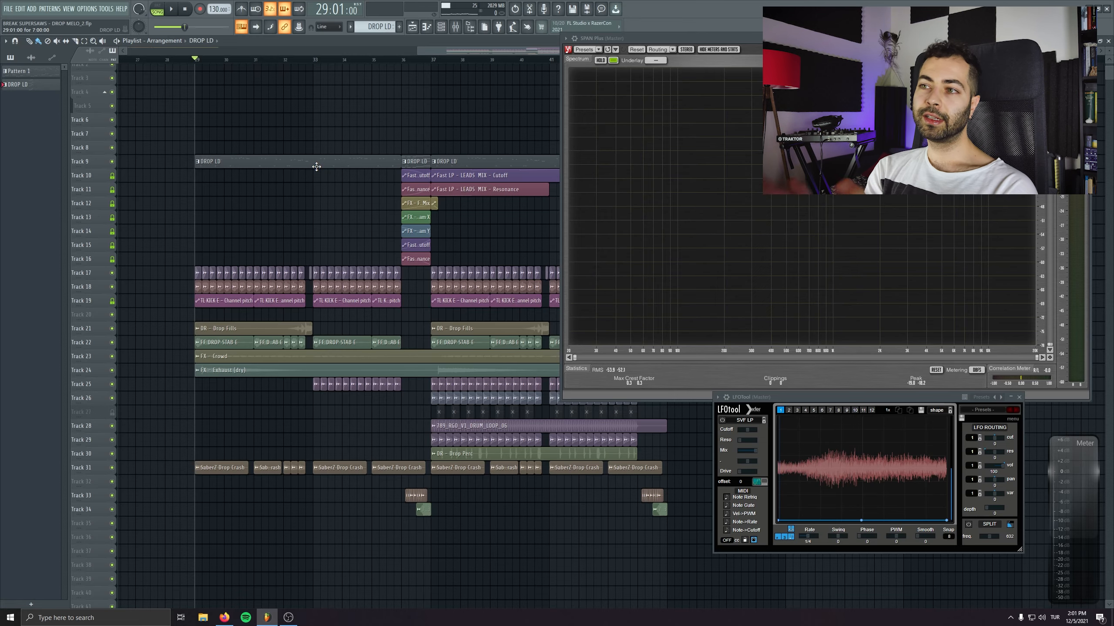
Play the full drop from bar 29 to hear the processed leads and plucks with all the other elements
scroll(316, 166, "up", 2)
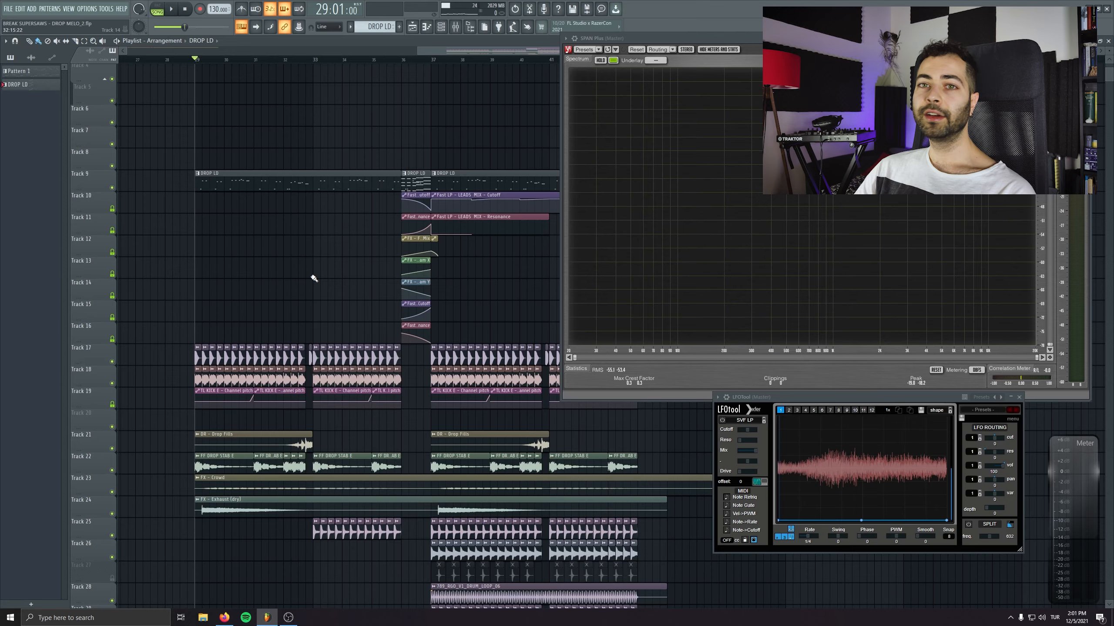
scroll(201, 199, "up", 3)
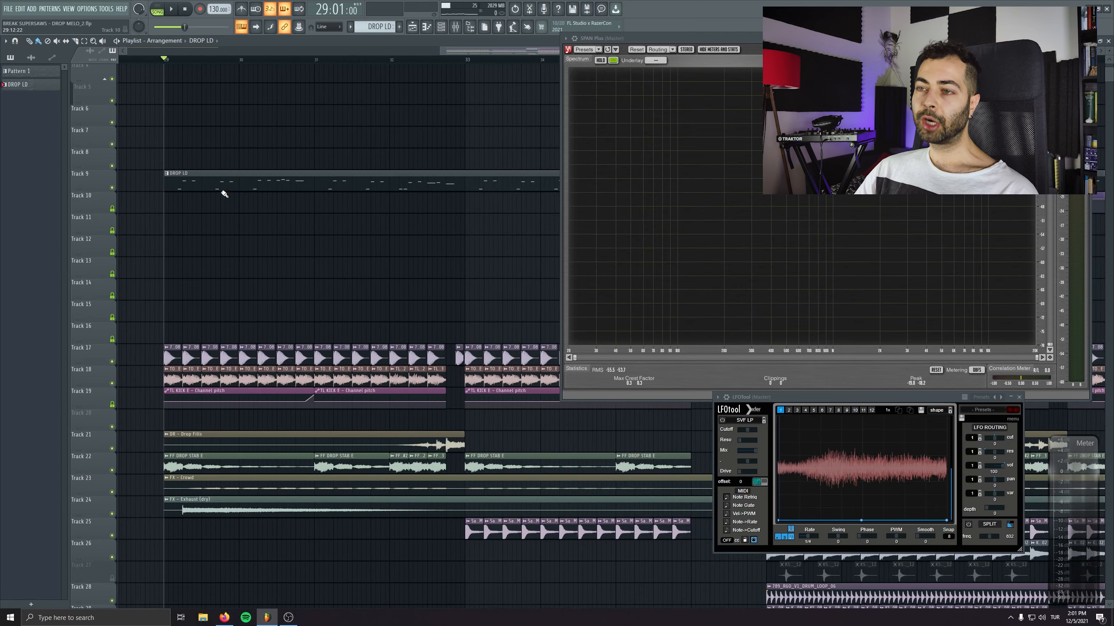
scroll(329, 226, "down", 2)
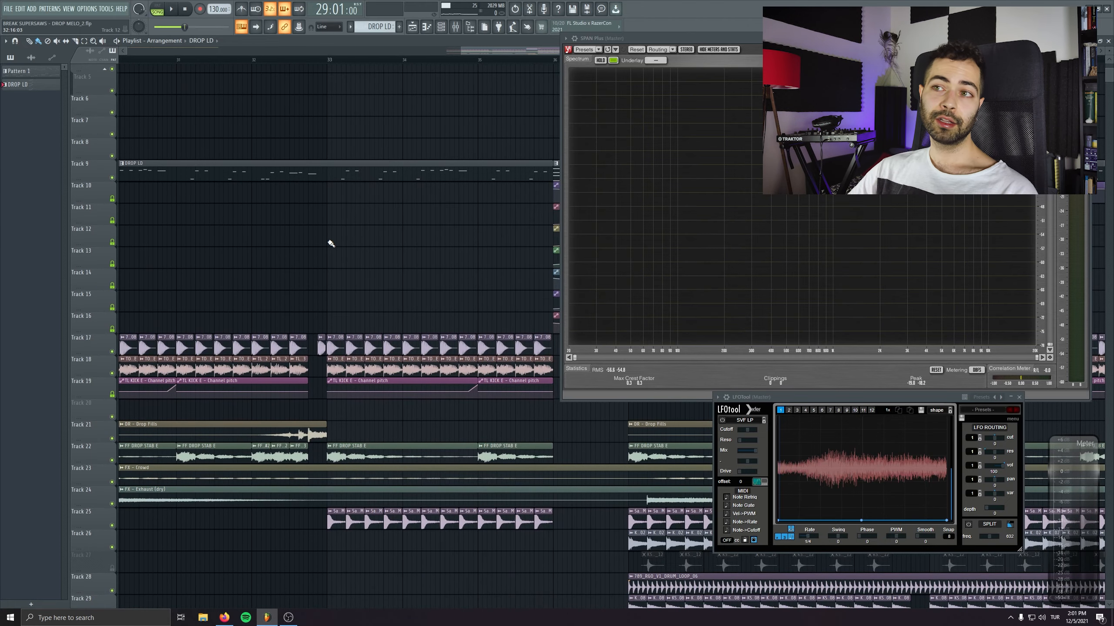
scroll(367, 303, "down", 5)
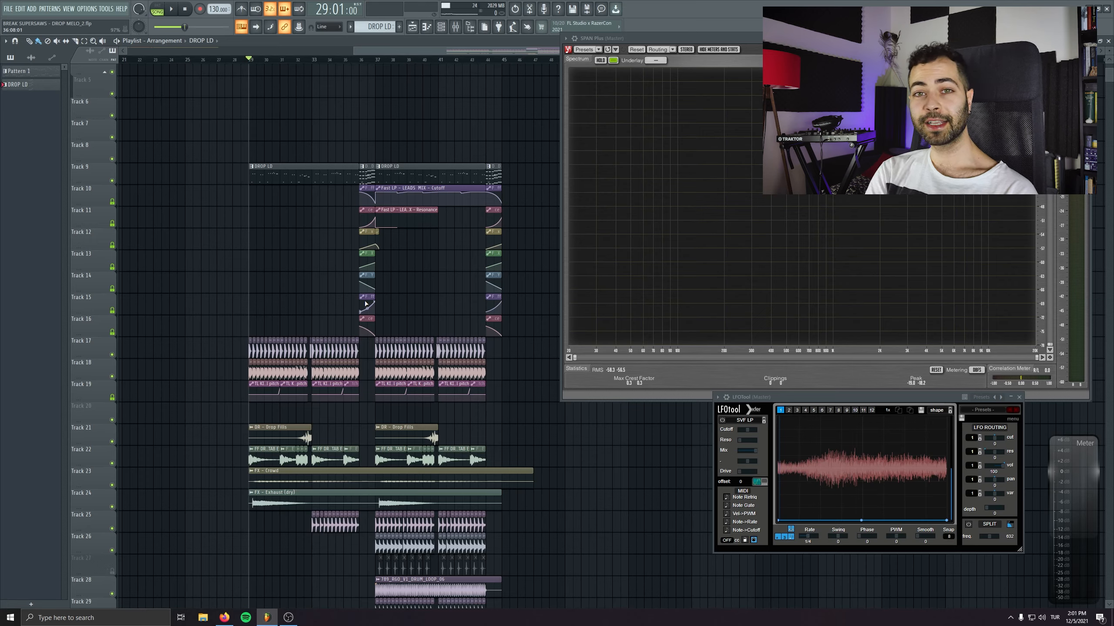
key("space")
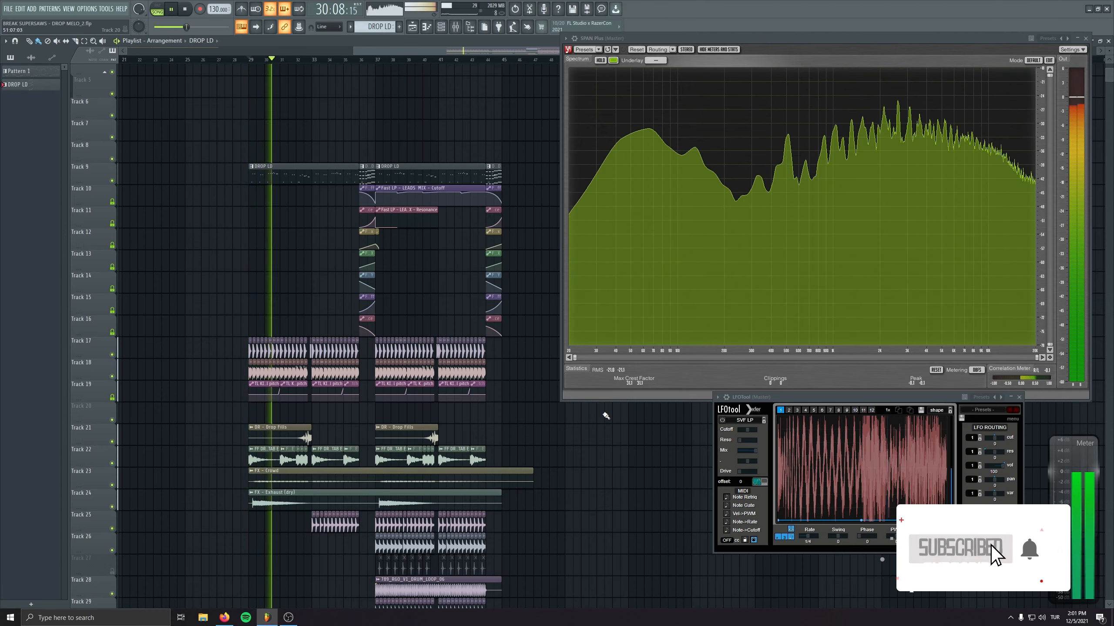
scroll(579, 445, "down", 4)
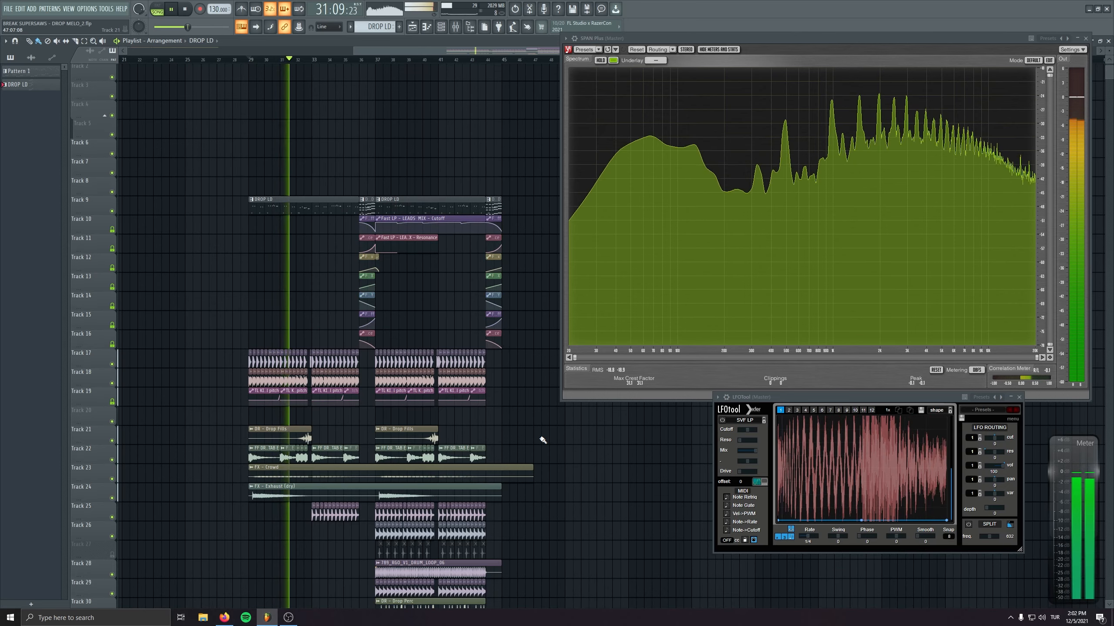